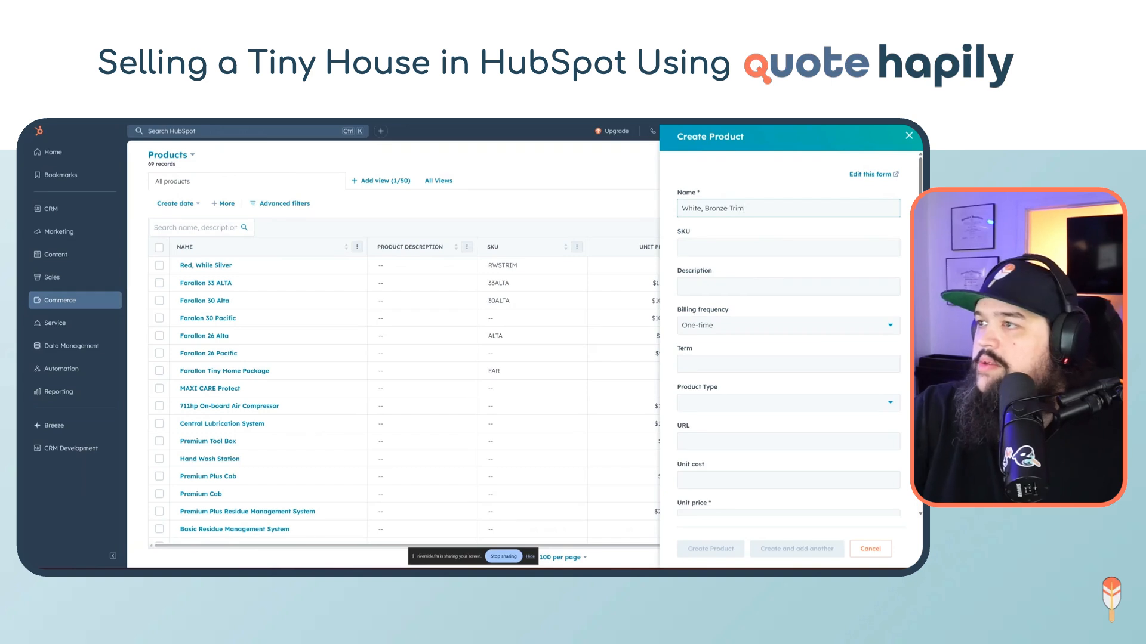
# Set the White, Bronze Trim product's unit price to 2,779, copied from the tiny house website, and create the product
pyautogui.scroll(-2, 744, 344)
pyautogui.click(726, 413)
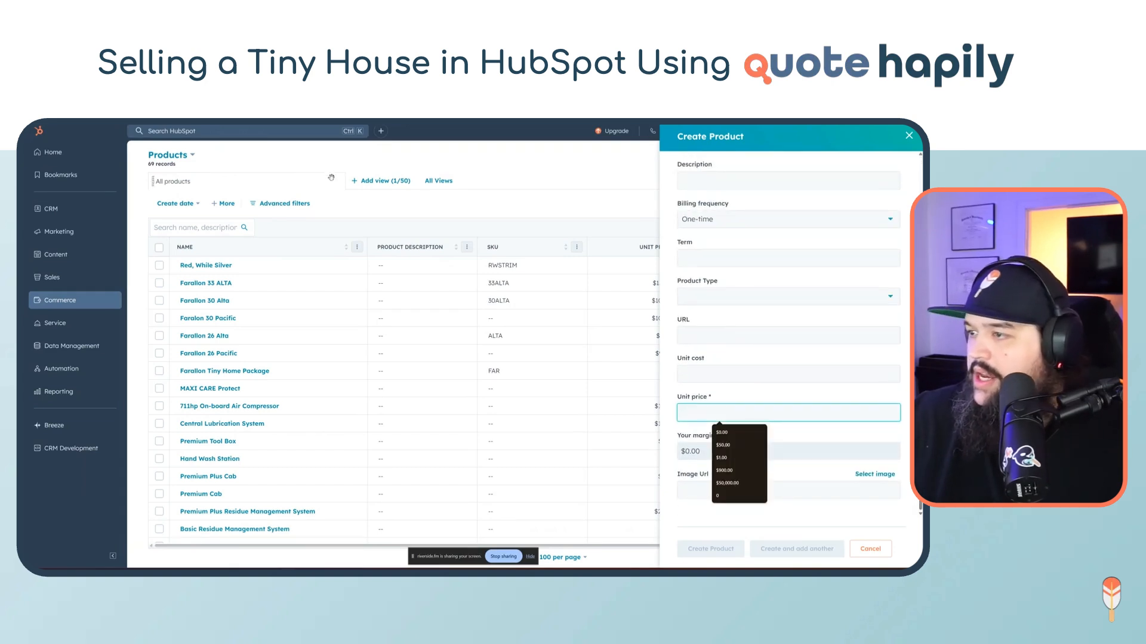
pyautogui.hotkey('ctrl', 'Tab')
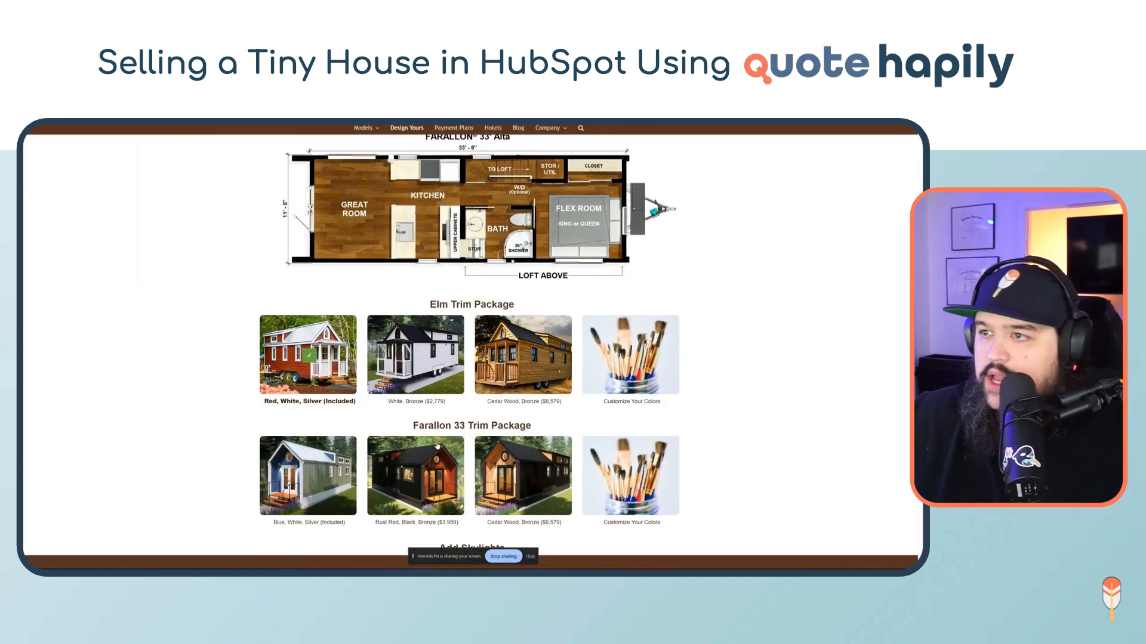
pyautogui.moveTo(443, 407); pyautogui.dragTo(430, 404)
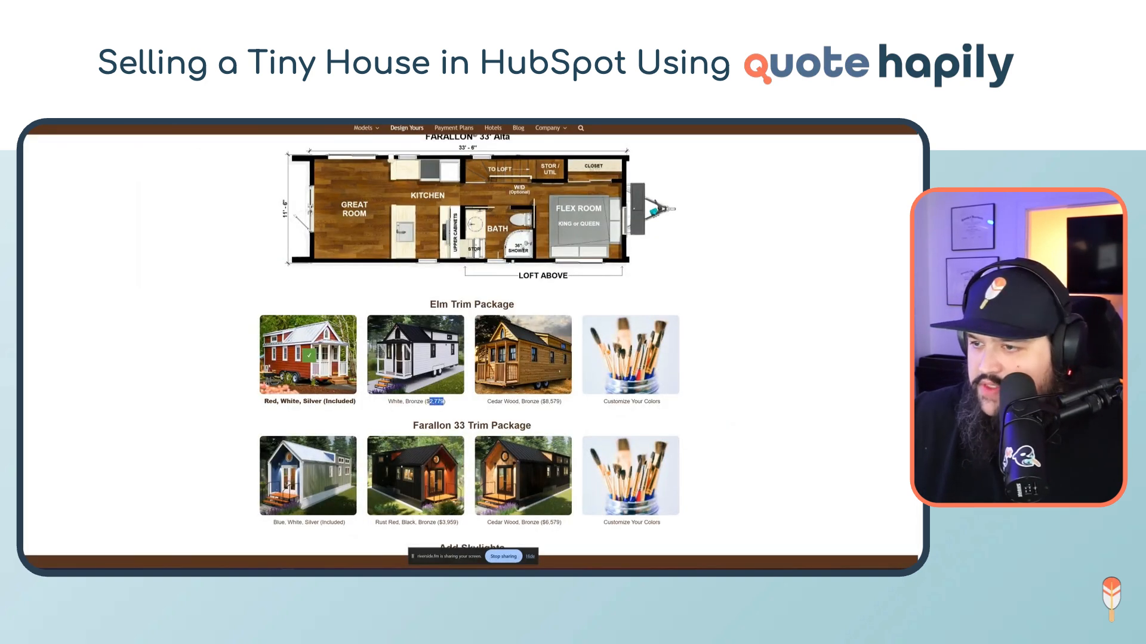
pyautogui.hotkey('ctrl', 'c')
pyautogui.hotkey('ctrl', 'shift', 'Tab')
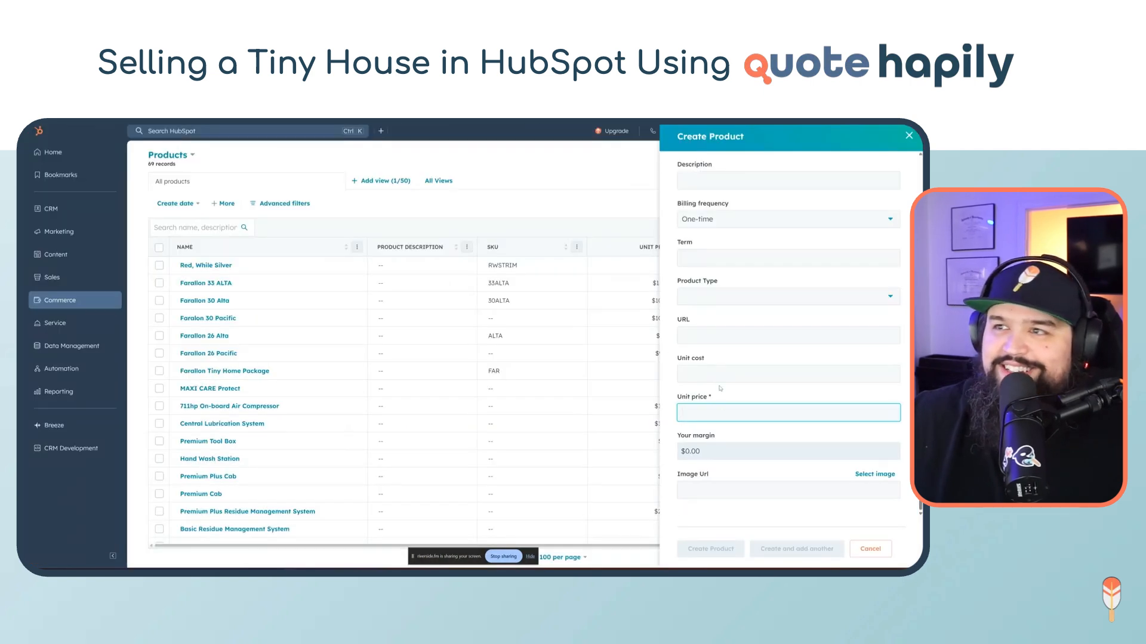
pyautogui.hotkey('ctrl', 'v')
pyautogui.click(724, 550)
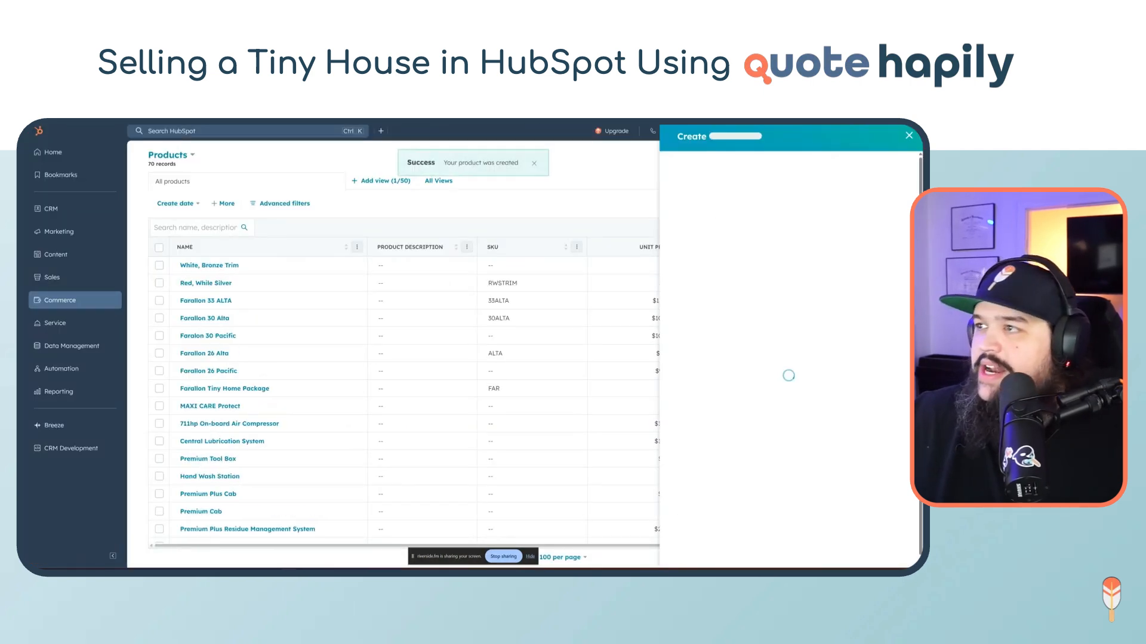
# Create a one-time product named "Cedar Wood, Bronze Trim" with the website's unit price of 8,579
pyautogui.write('Cedar Wood, Bronze Trim')
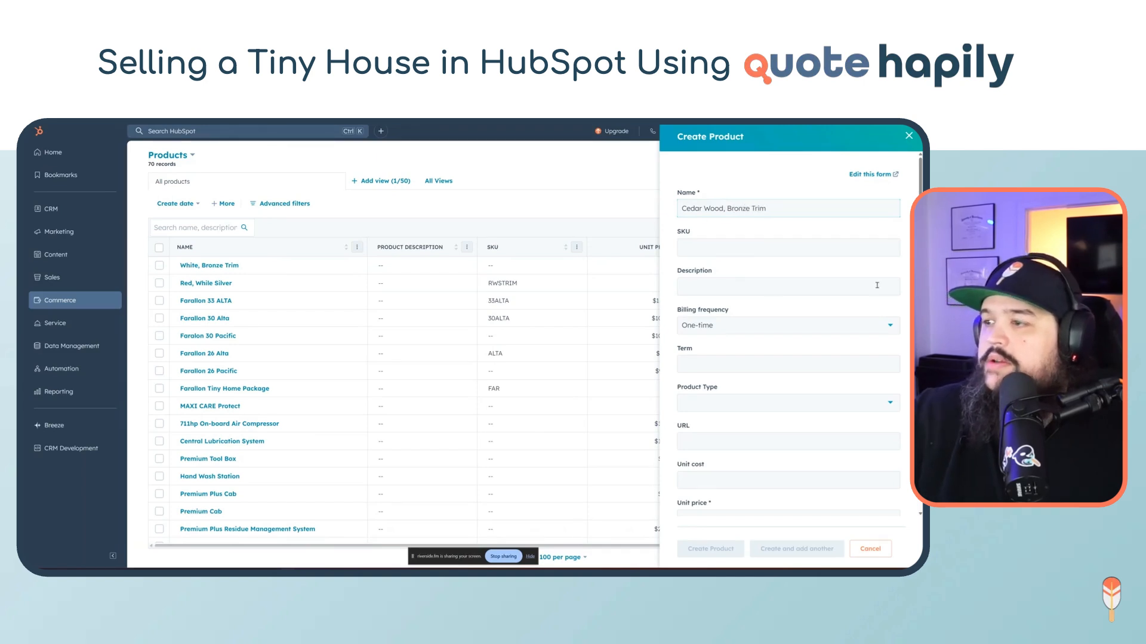
pyautogui.scroll(-2, 876, 285)
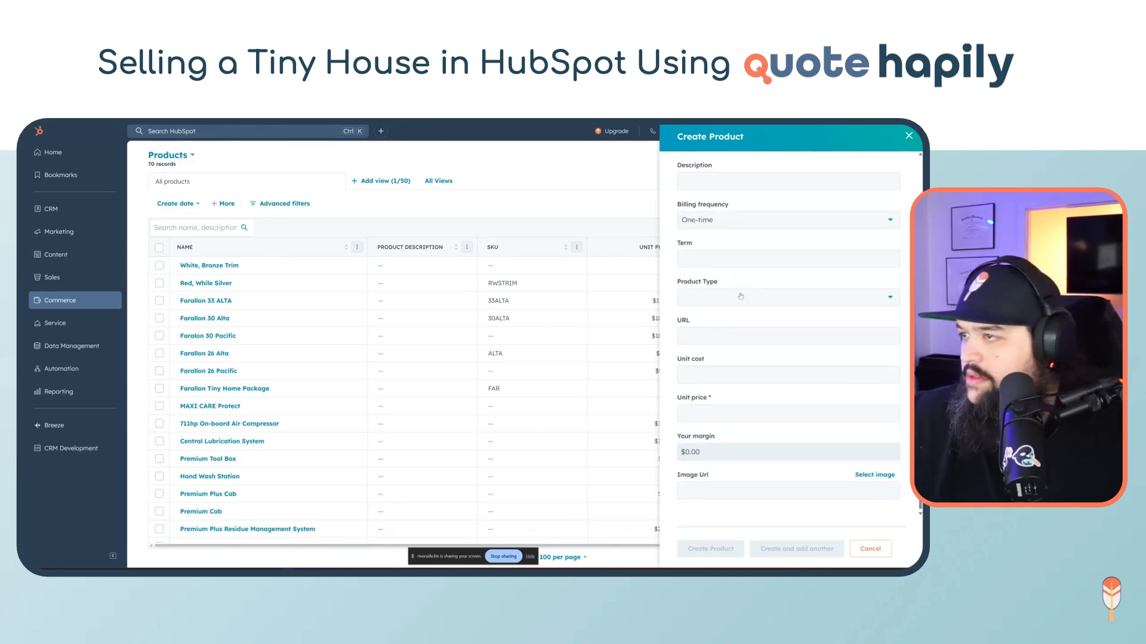
pyautogui.click(710, 418)
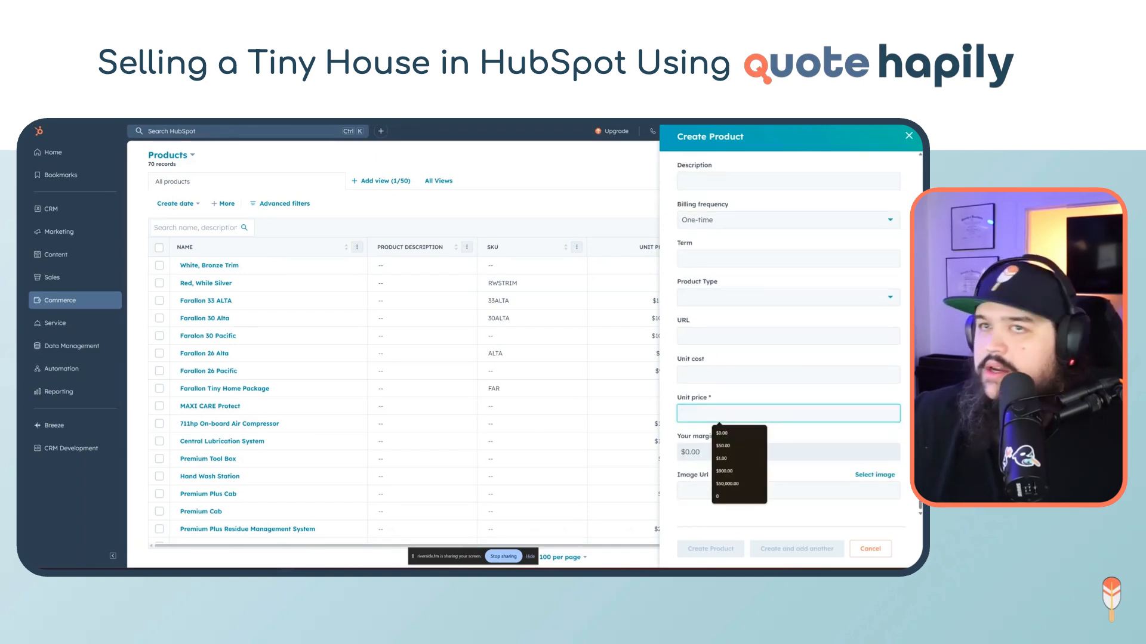
pyautogui.hotkey('alt', 'Tab')
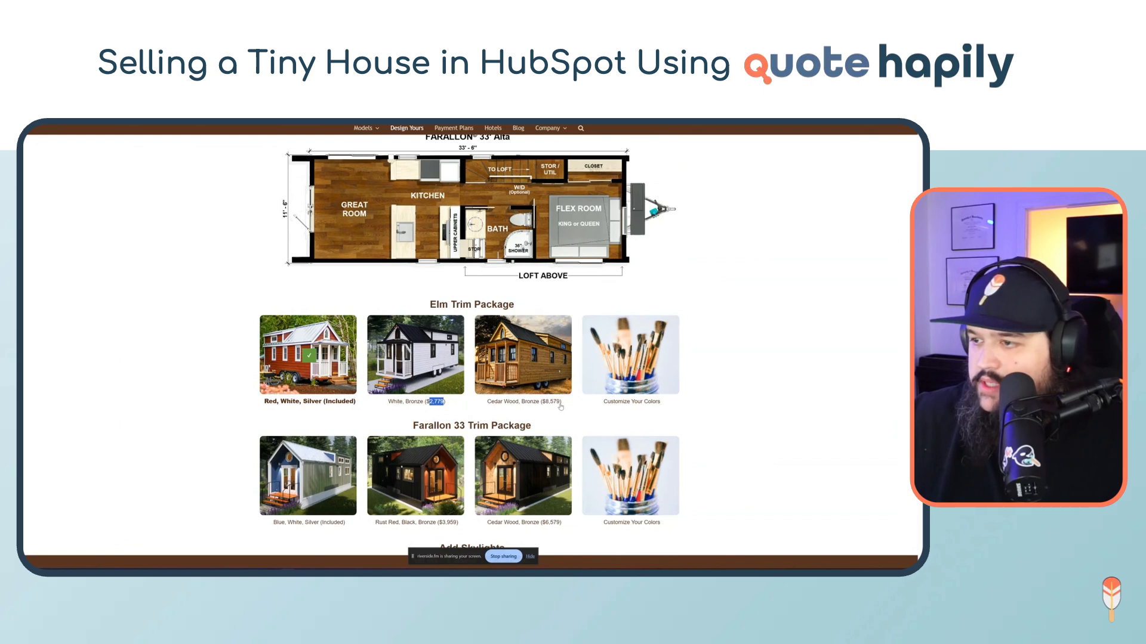
pyautogui.moveTo(561, 407); pyautogui.dragTo(547, 407)
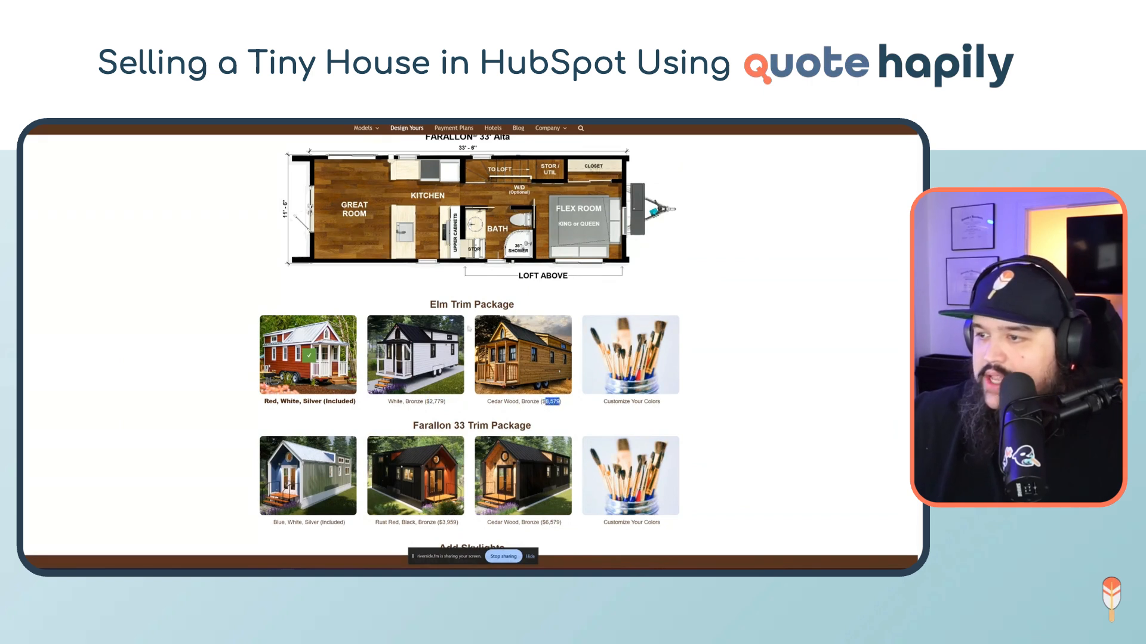
pyautogui.hotkey('alt', 'Tab')
pyautogui.write('8,579')
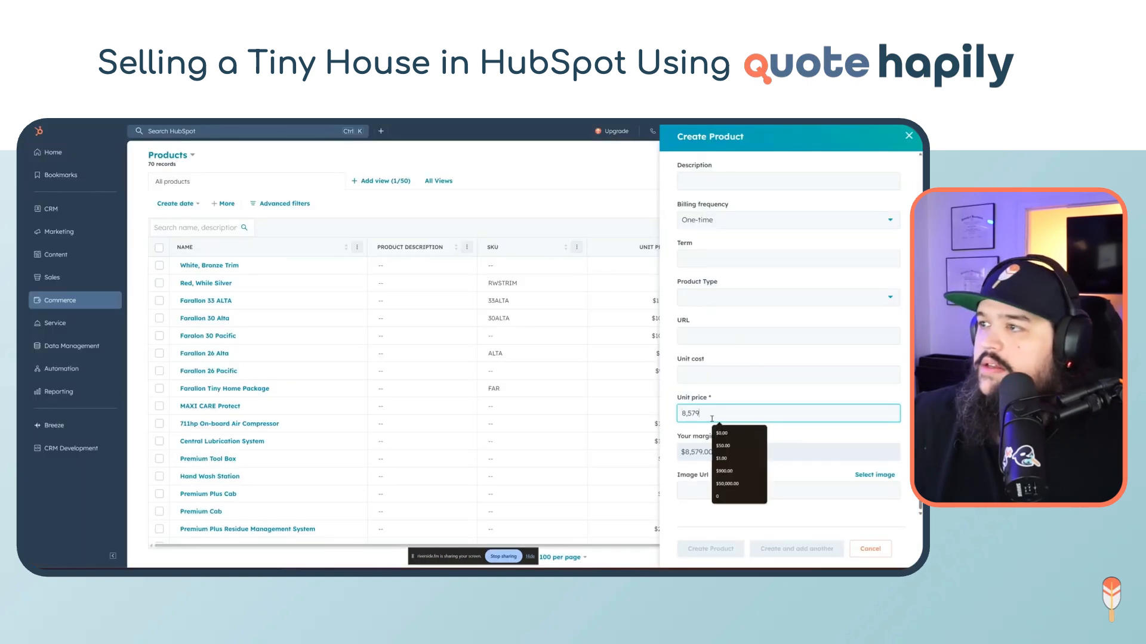
pyautogui.click(722, 327)
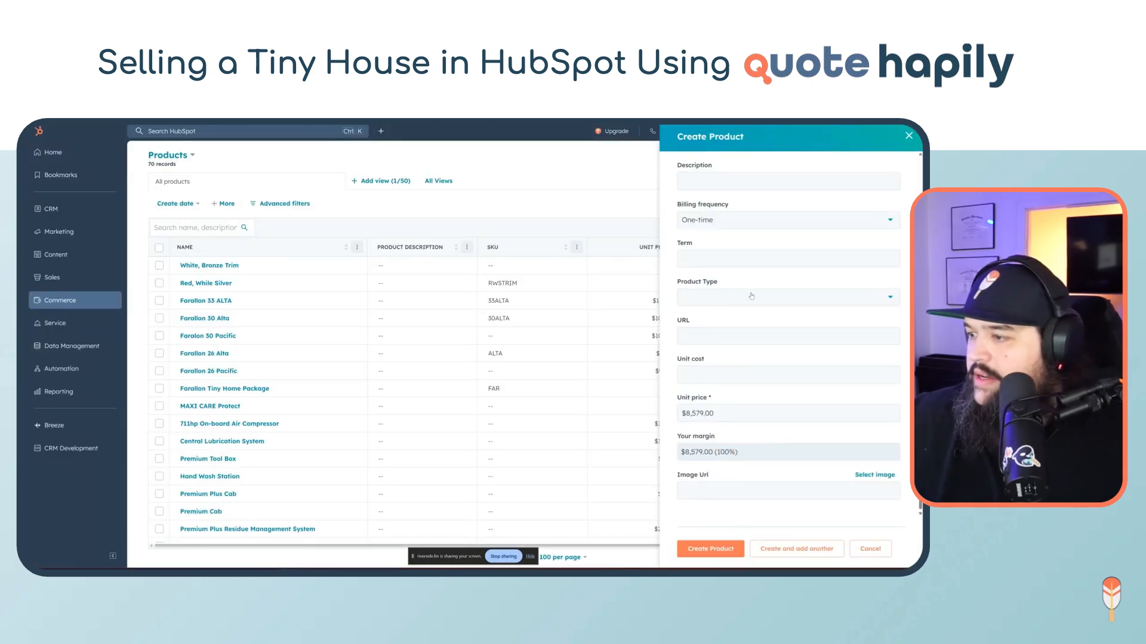
pyautogui.scroll(3, 751, 296)
pyautogui.click(713, 549)
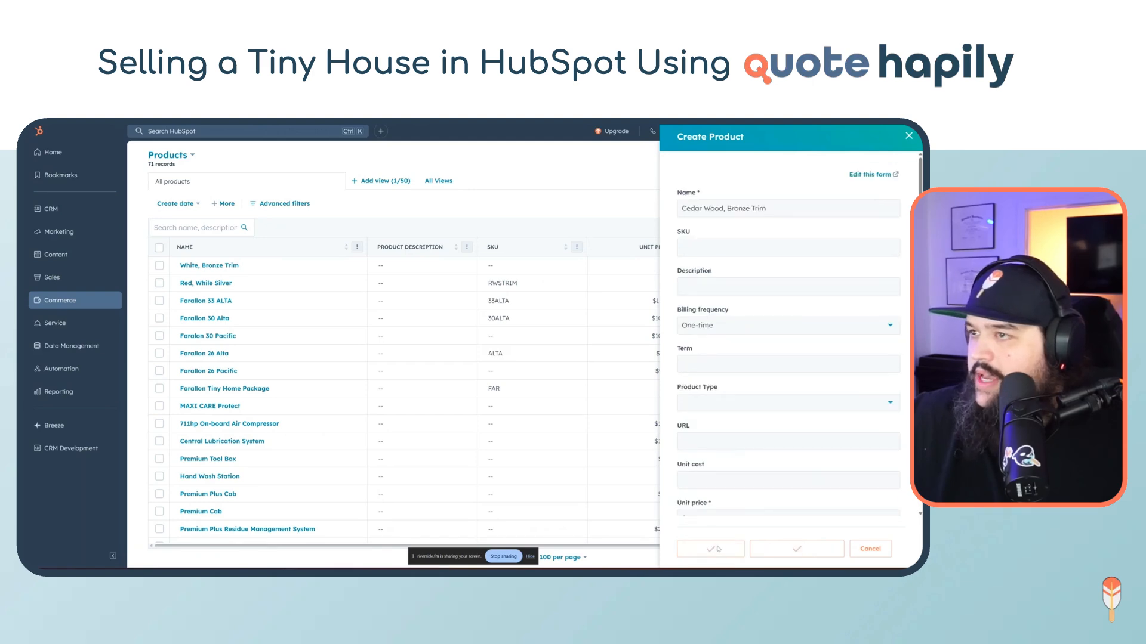
# Review the option groups on the tiny house design page and select the Oven, Microwave and Dishwasher kitchen upgrades
pyautogui.hotkey('ctrl', 'Tab')
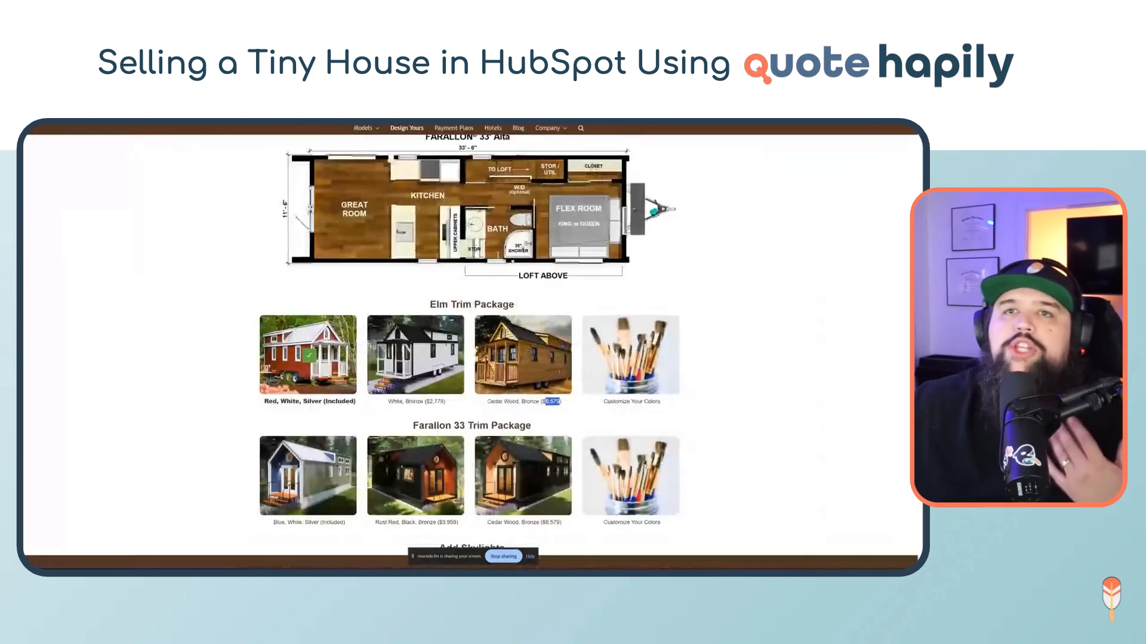
pyautogui.scroll(-5, 484, 321)
pyautogui.scroll(-5, 484, 320)
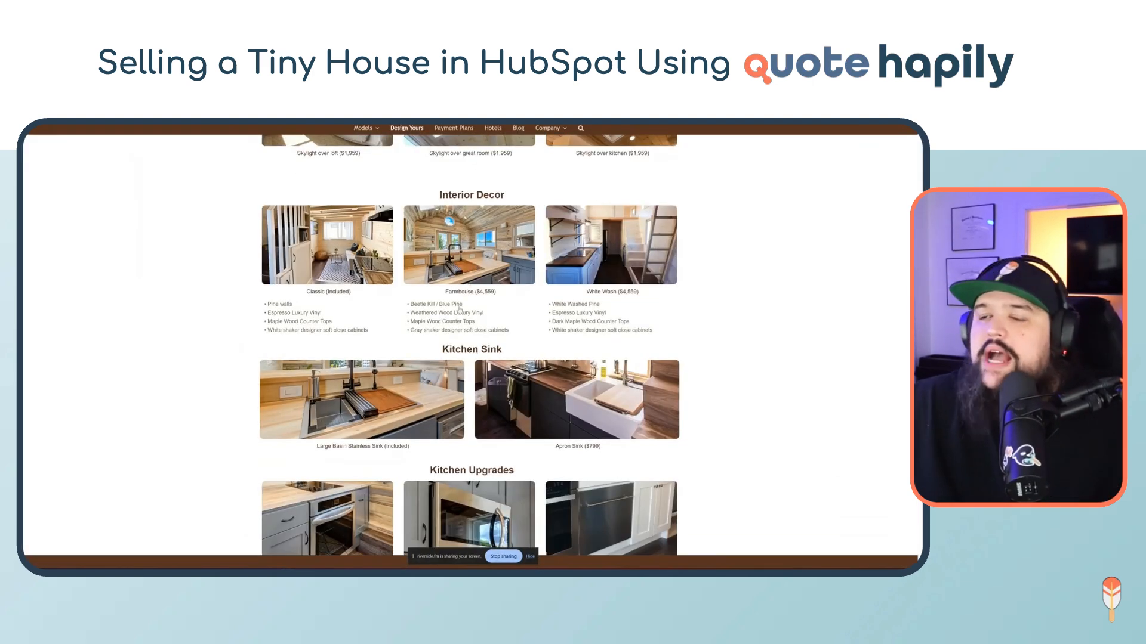
pyautogui.scroll(-3, 438, 416)
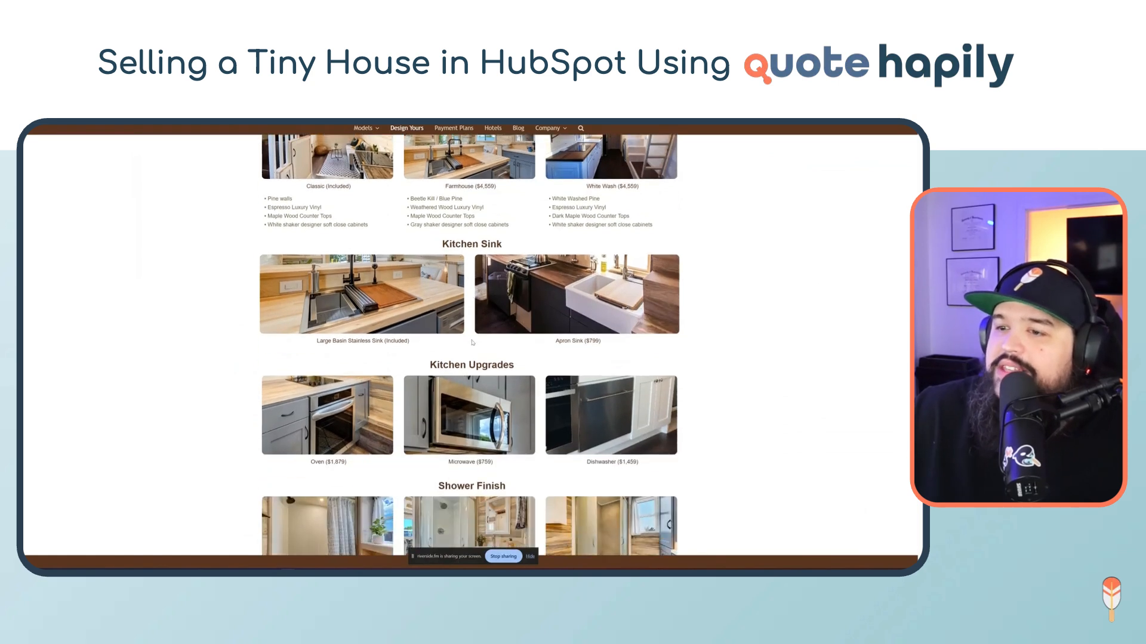
pyautogui.scroll(1, 364, 382)
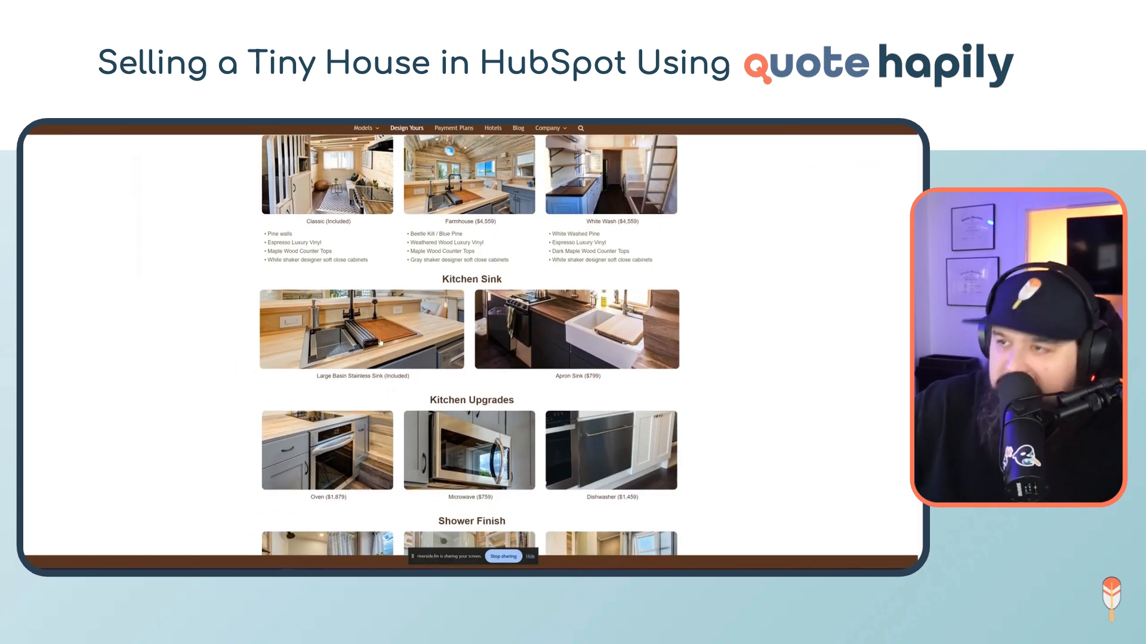
pyautogui.scroll(-1, 477, 298)
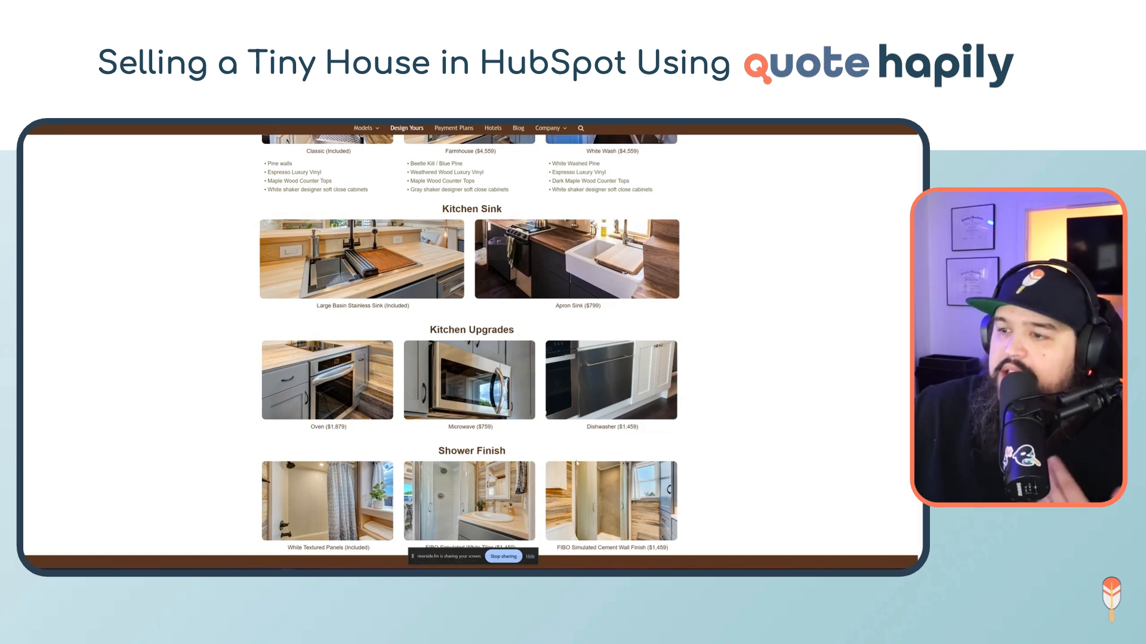
pyautogui.scroll(-1, 720, 336)
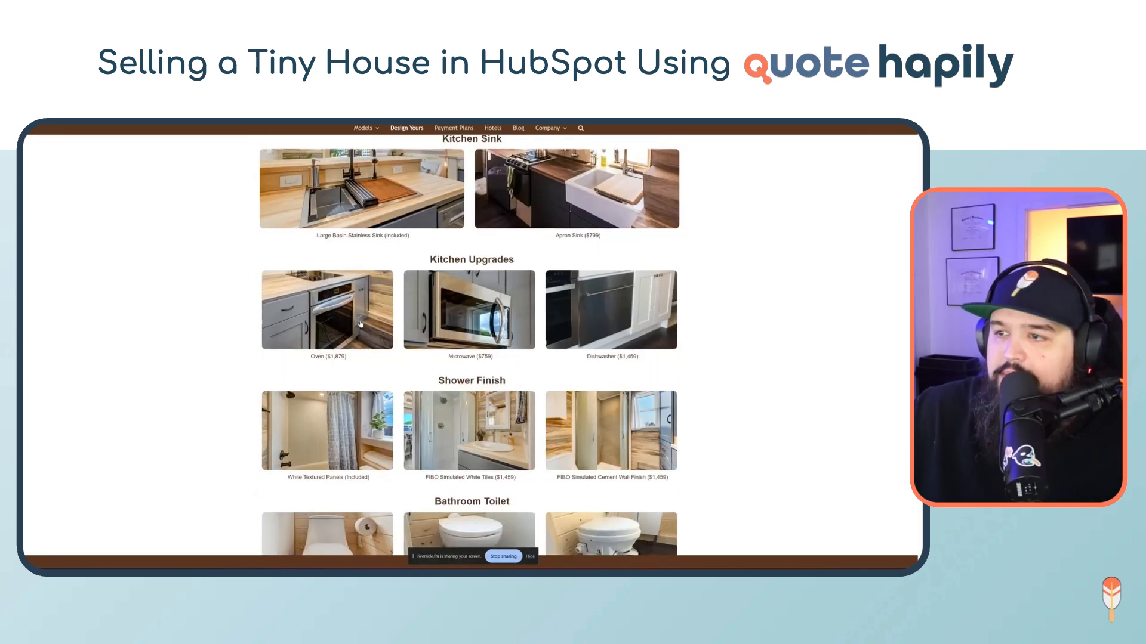
pyautogui.click(360, 324)
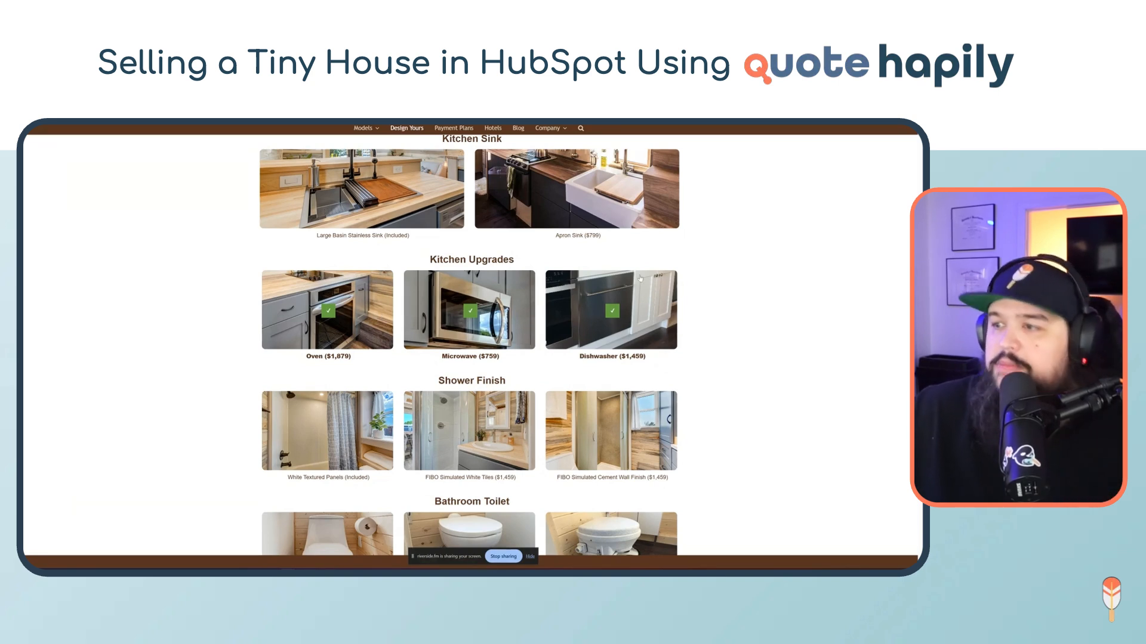
pyautogui.scroll(1, 478, 312)
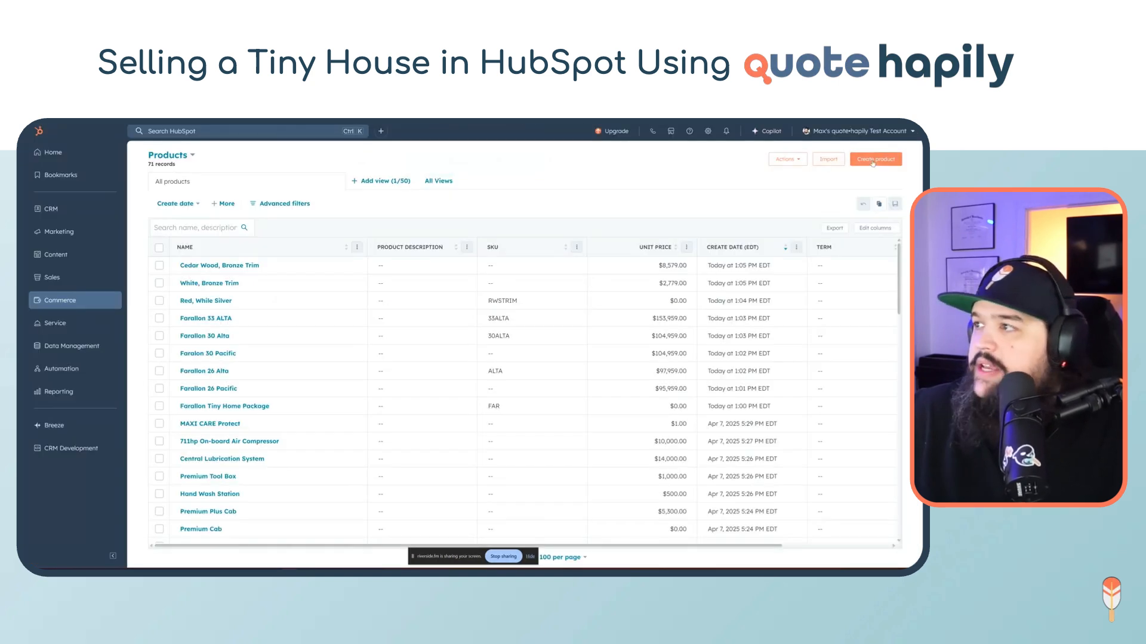
# Create a HubSpot product named "Oven" with a unit price of 1879
pyautogui.click(873, 161)
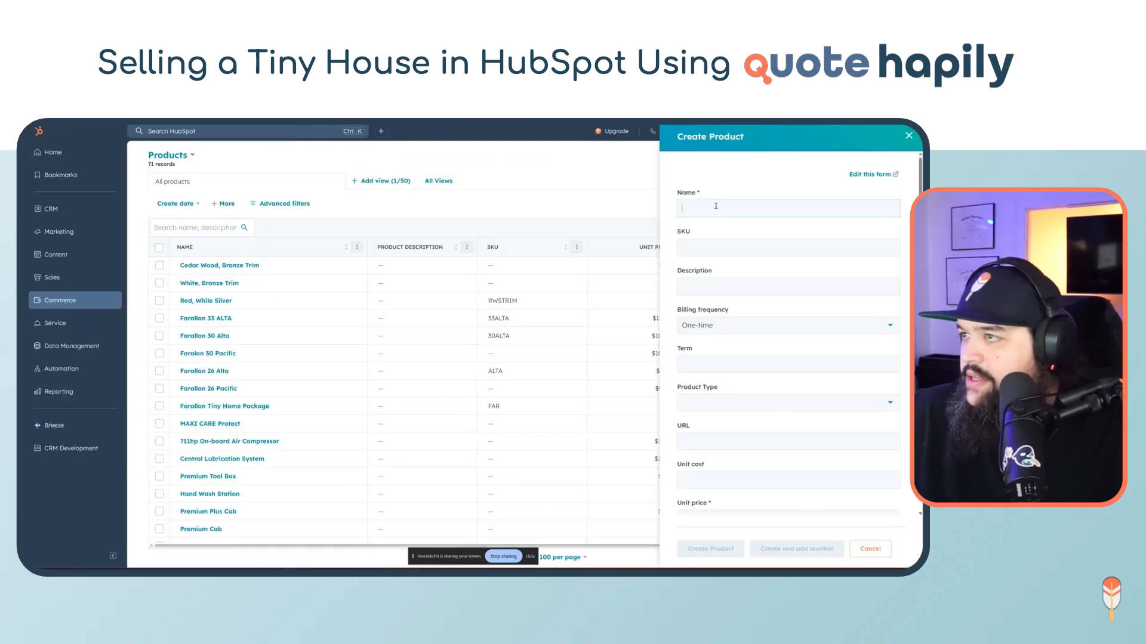
pyautogui.scroll(-2, 836, 232)
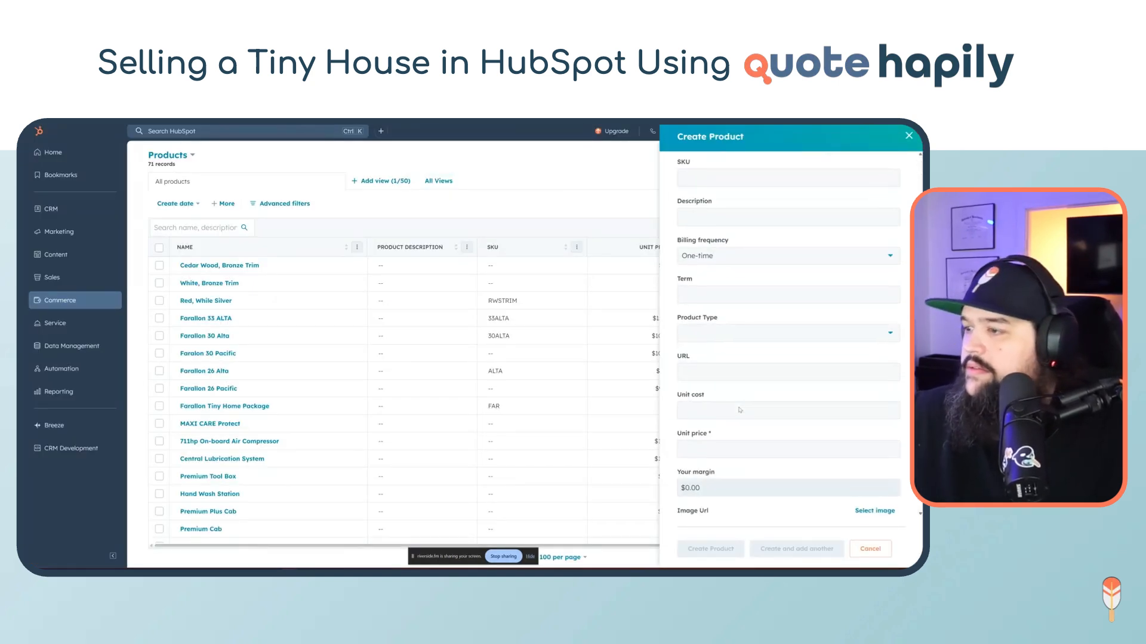
pyautogui.click(706, 409)
pyautogui.press('Tab')
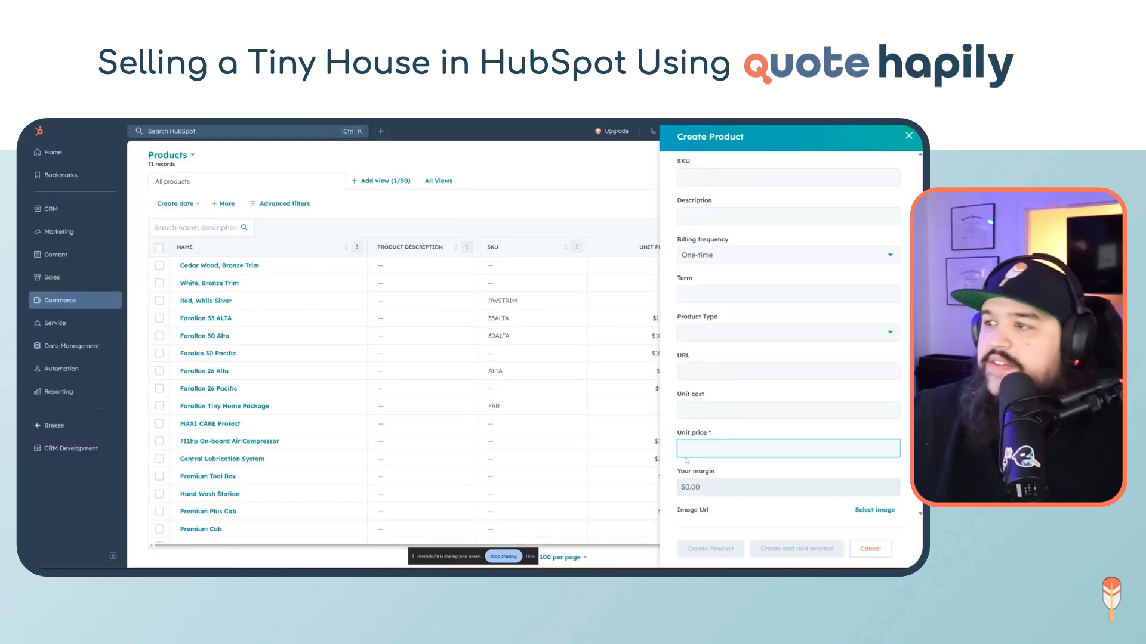
pyautogui.write('1879')
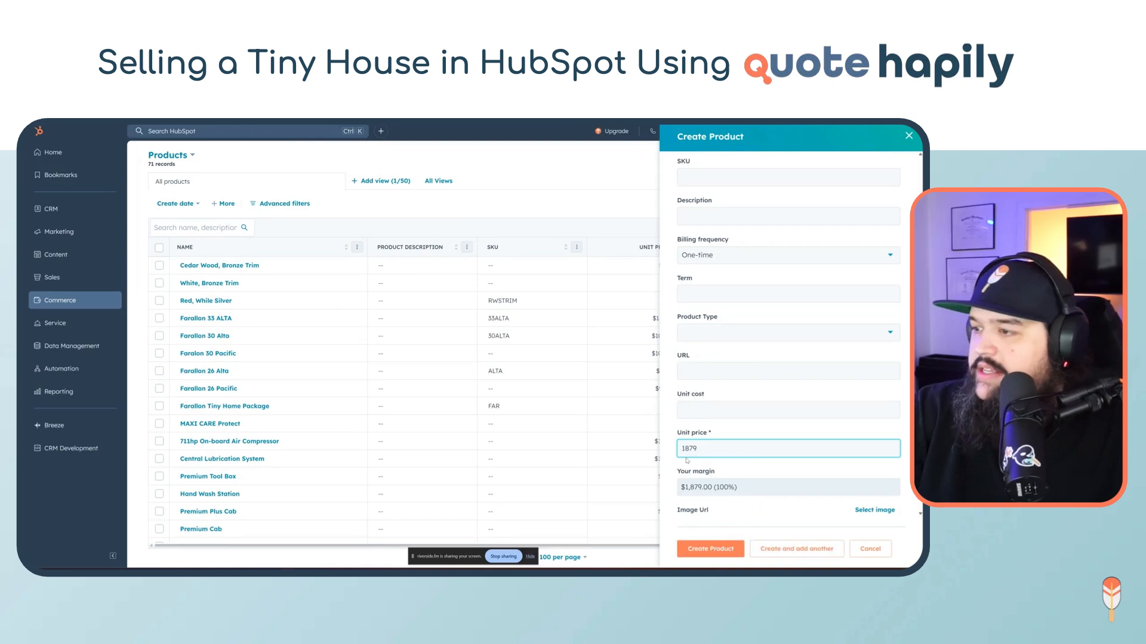
pyautogui.click(710, 548)
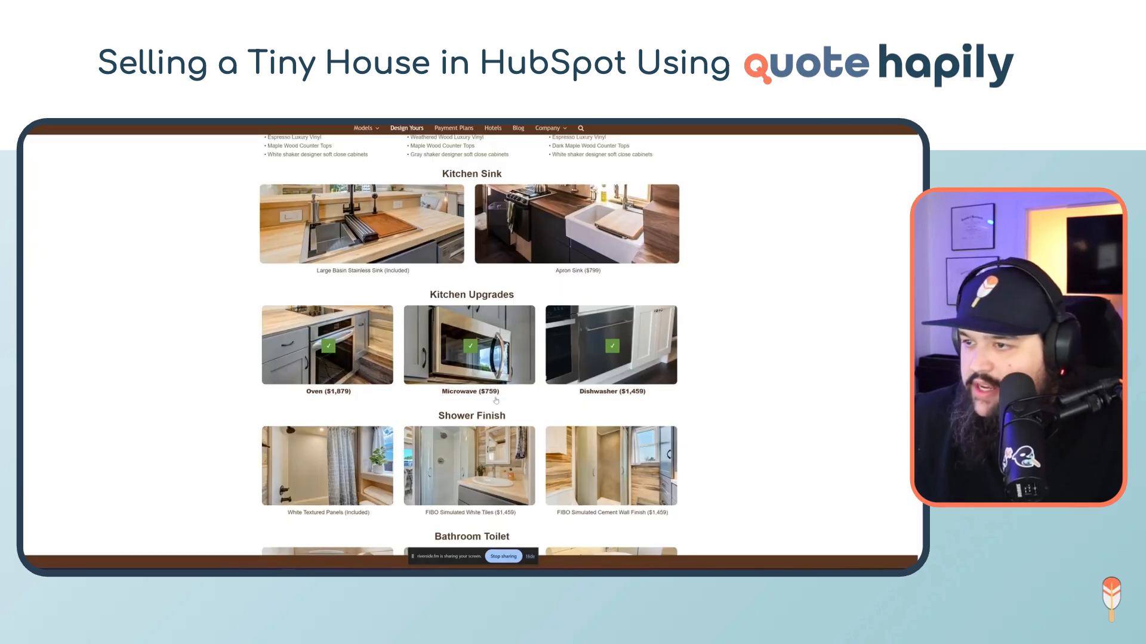
# Take the microwave's price from the website and create a product named "Microwave" with a unit price of 759
pyautogui.moveTo(498, 395); pyautogui.dragTo(488, 394)
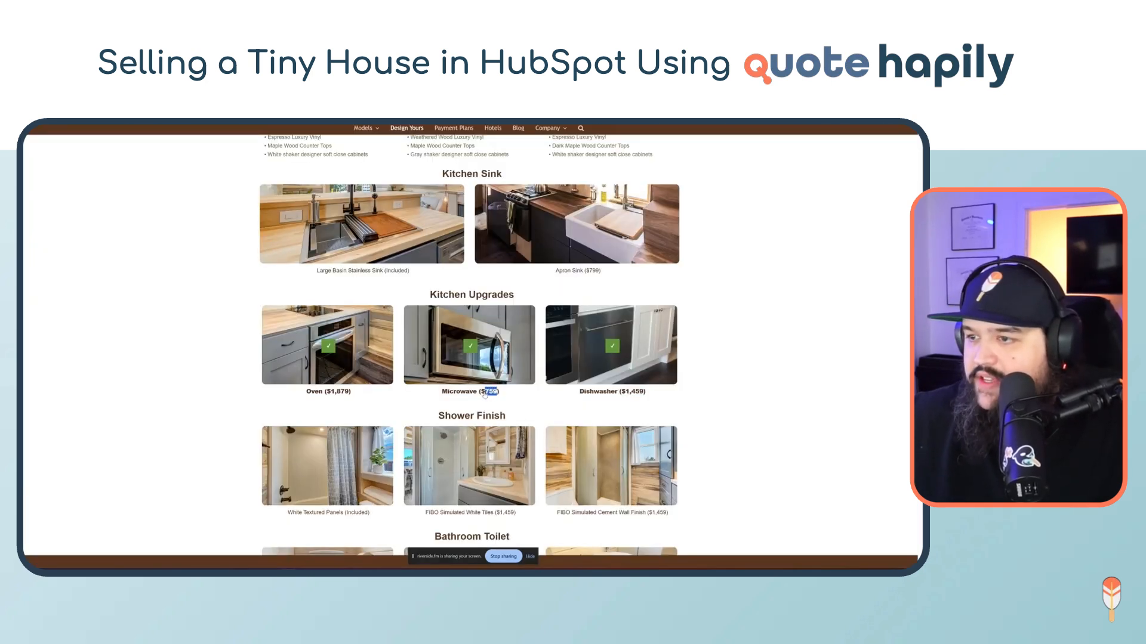
pyautogui.hotkey('alt', 'Tab')
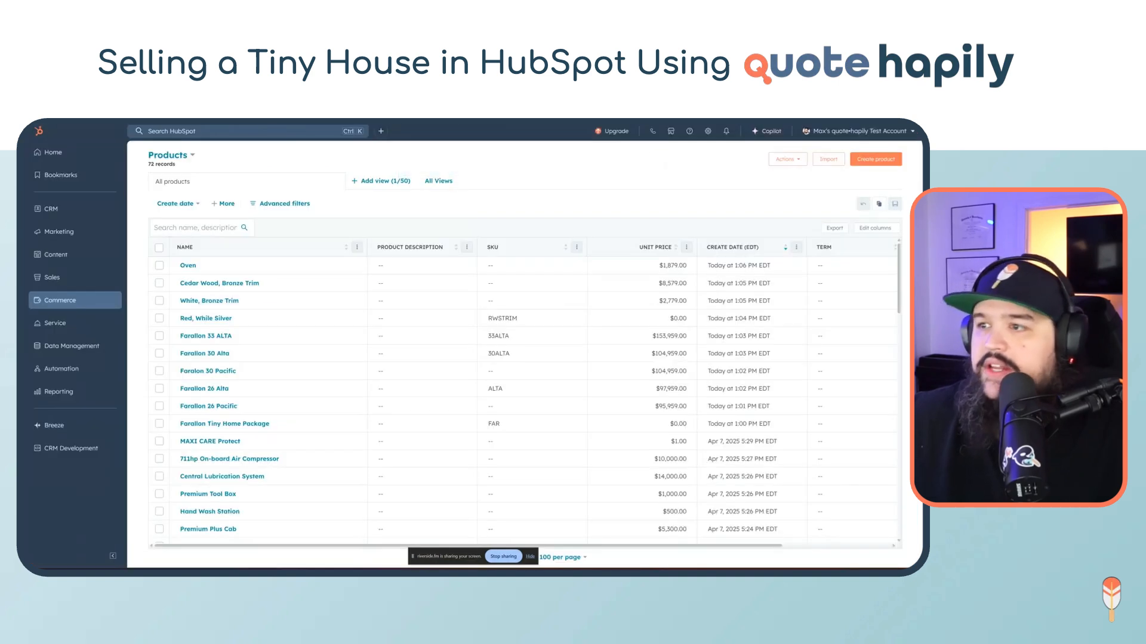
pyautogui.click(876, 159)
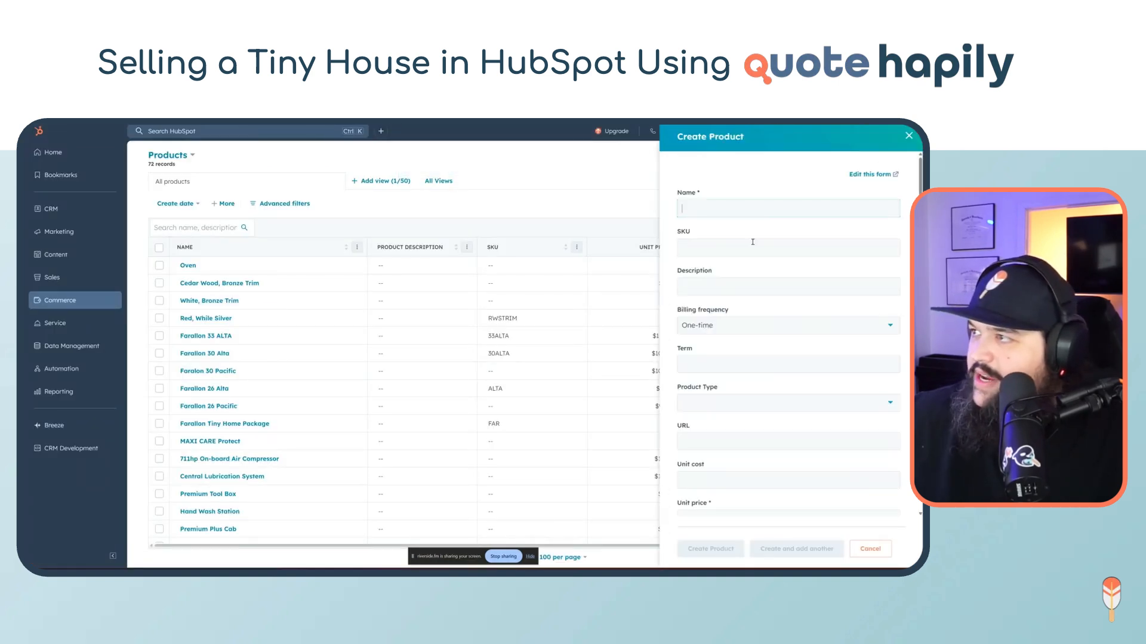
pyautogui.write('Microwave')
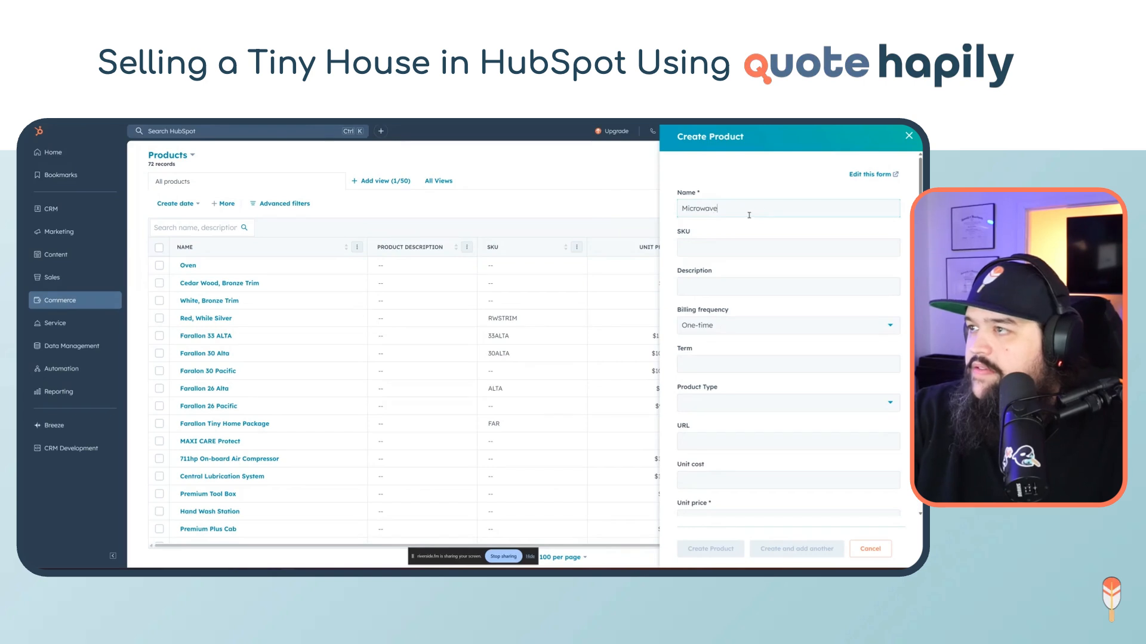
pyautogui.click(711, 510)
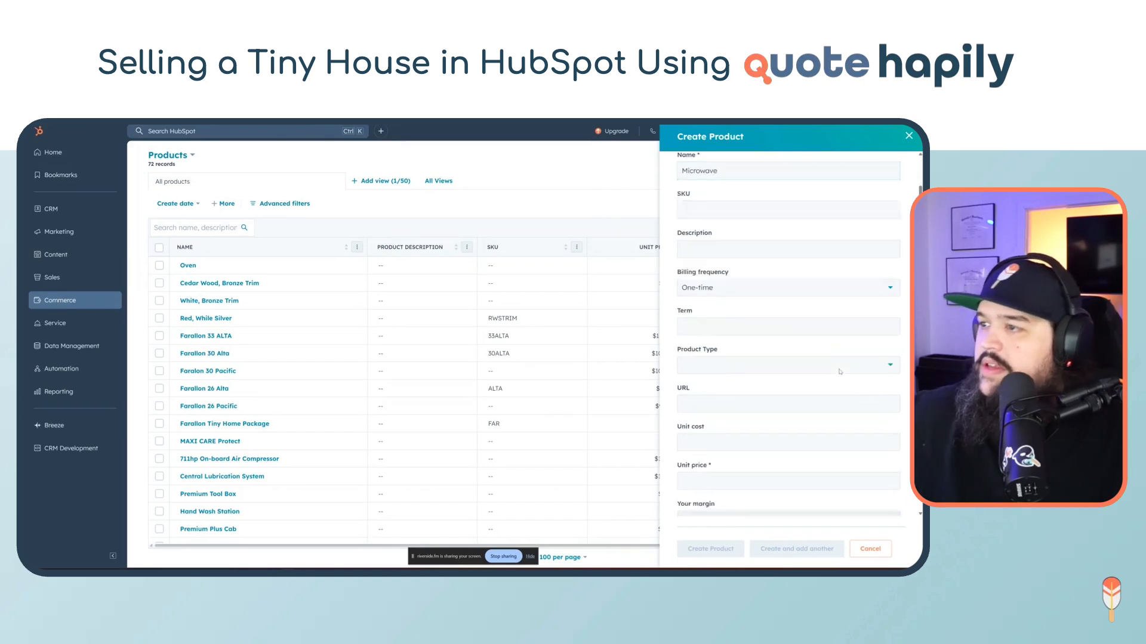
pyautogui.write('759')
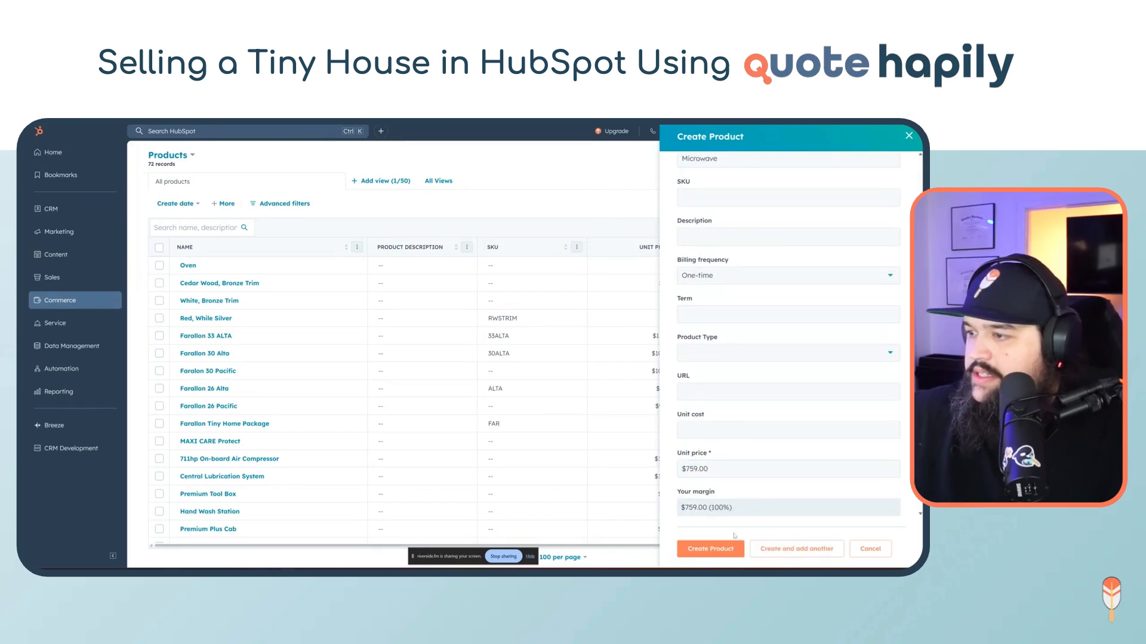
pyautogui.click(710, 548)
# Take the dishwasher's price from the website and create a product named "Dishwasher" with a unit price of 1,459
pyautogui.hotkey('alt', 'Tab')
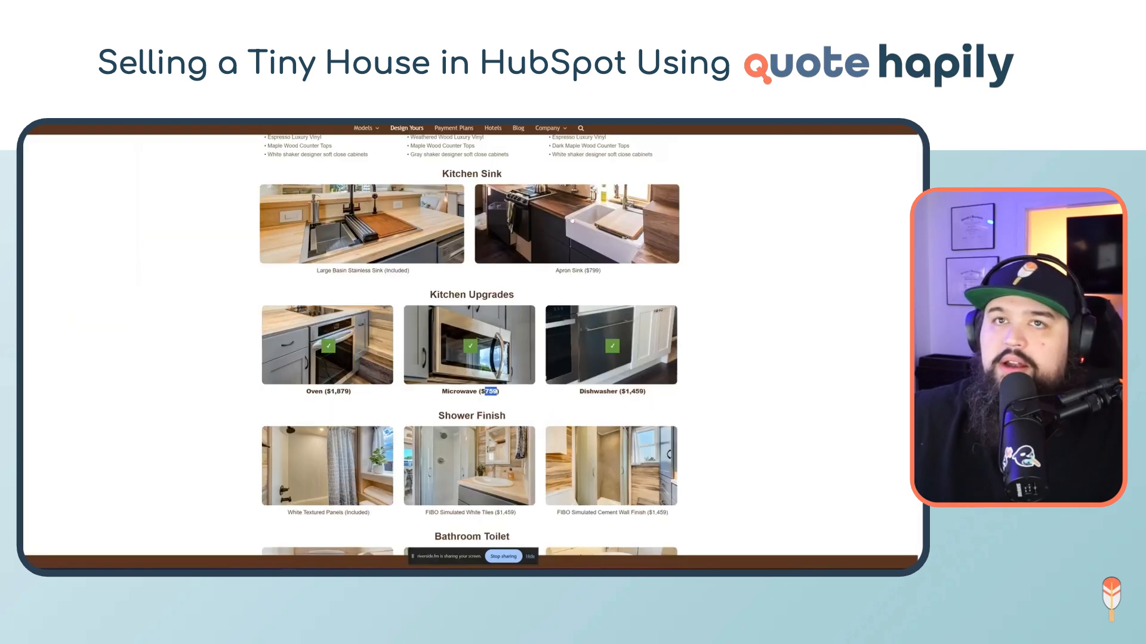
pyautogui.moveTo(645, 394); pyautogui.dragTo(622, 396)
pyautogui.rightClick(628, 394)
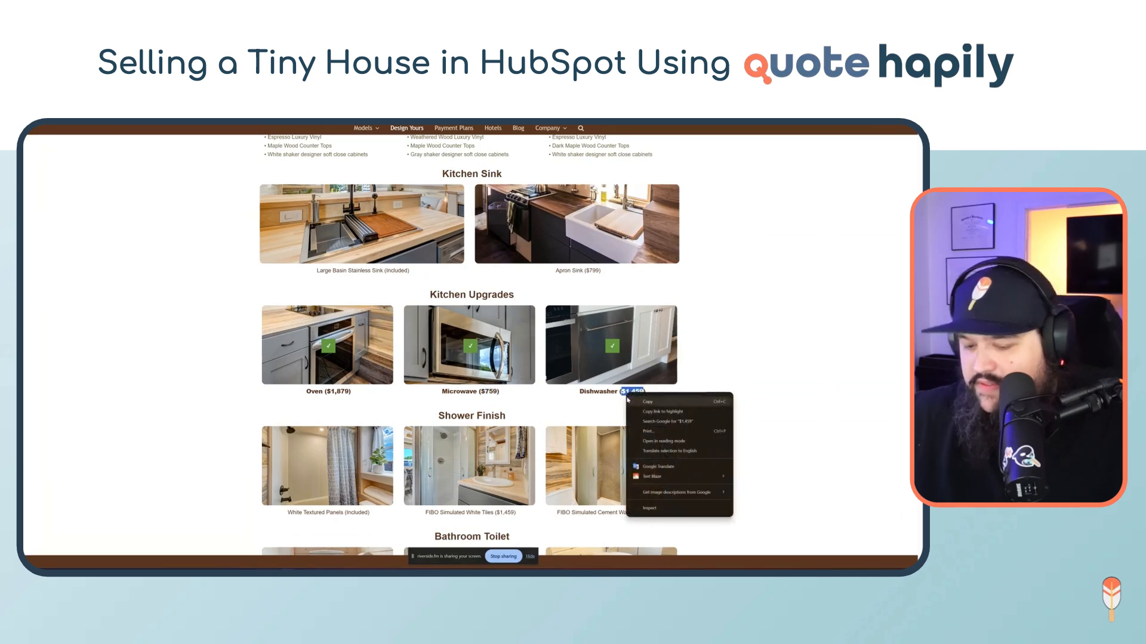
pyautogui.click(644, 399)
pyautogui.hotkey('alt', 'Tab')
pyautogui.scroll(-2, 709, 450)
pyautogui.click(718, 412)
pyautogui.hotkey('ctrl', 'v')
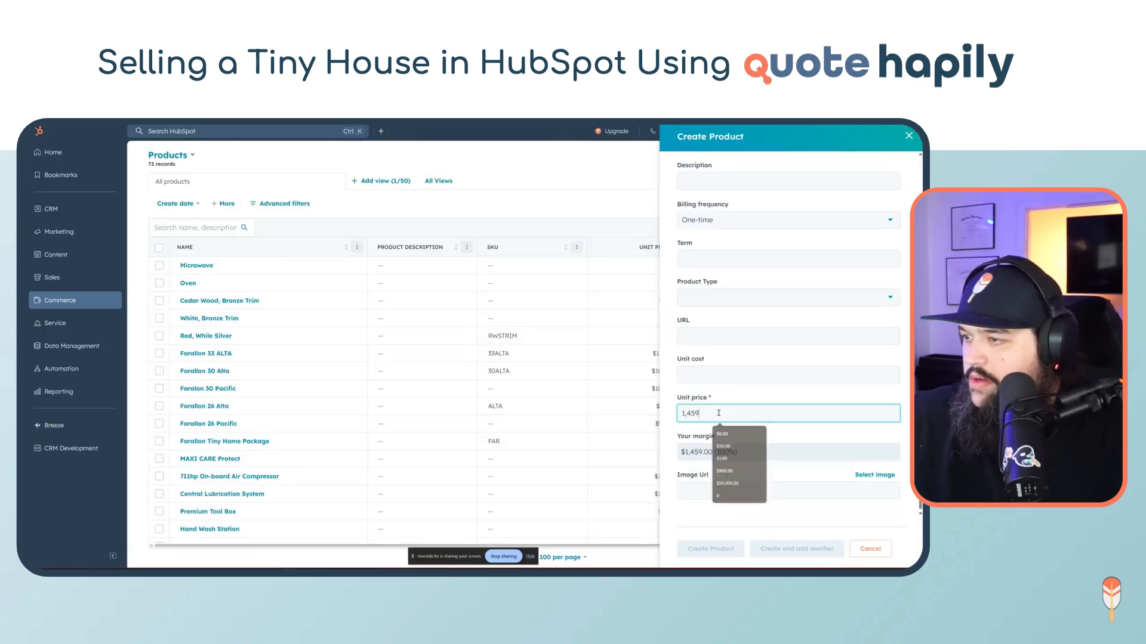
pyautogui.scroll(2, 759, 351)
pyautogui.click(710, 205)
pyautogui.write('Di')
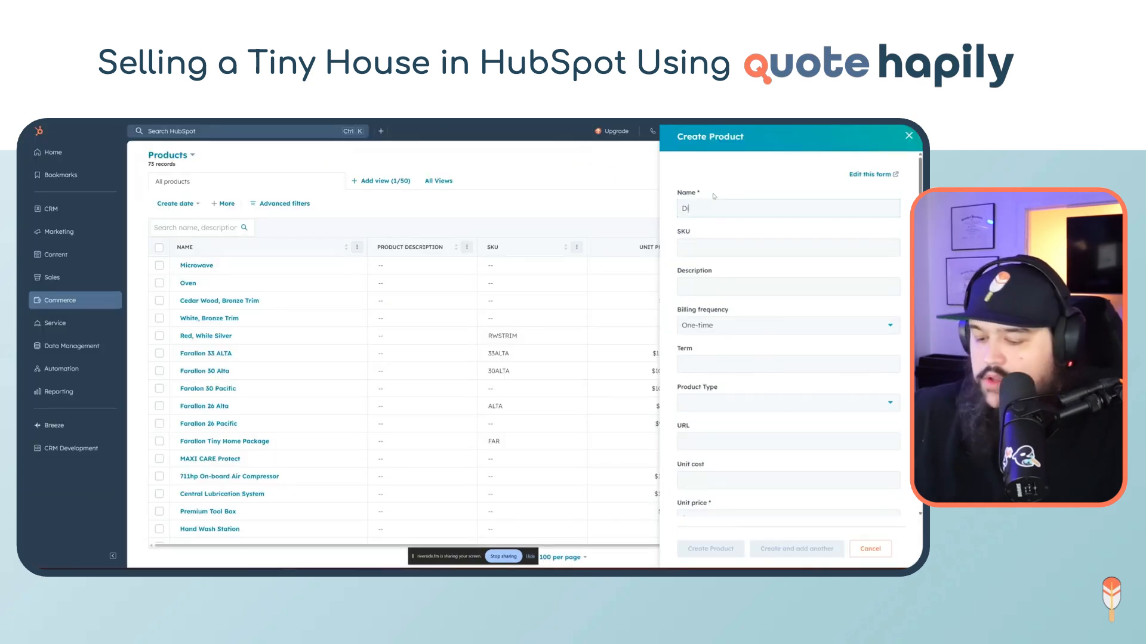
pyautogui.write('sh')
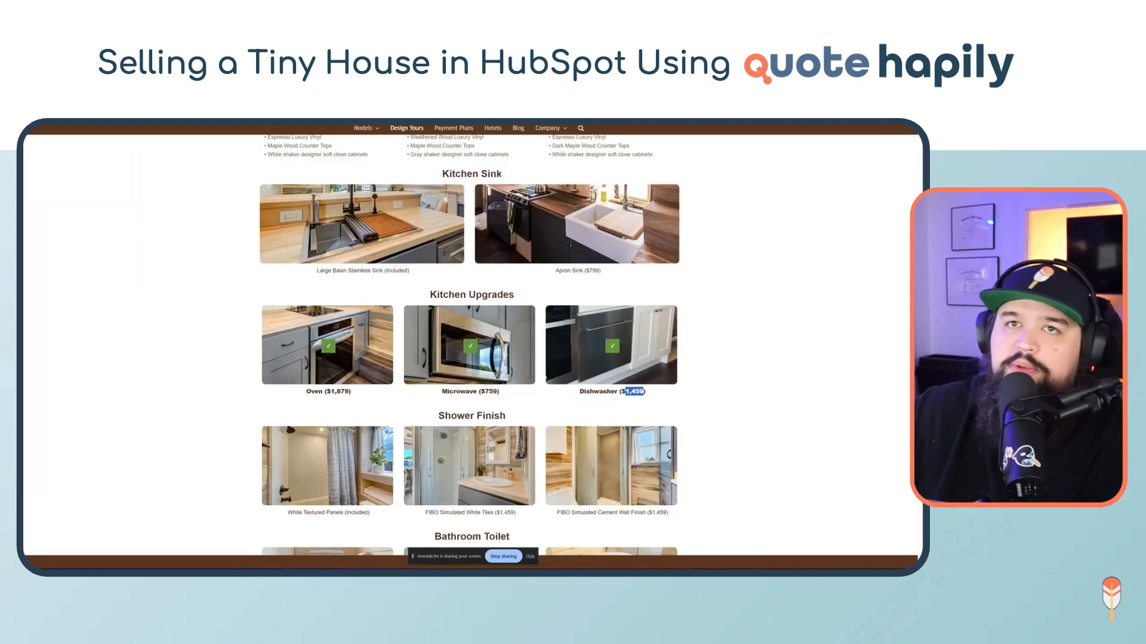
# Review the remaining option groups on the tiny house design page, including power source, laundry, interior decor and trim packages
pyautogui.scroll(-10, 470, 340)
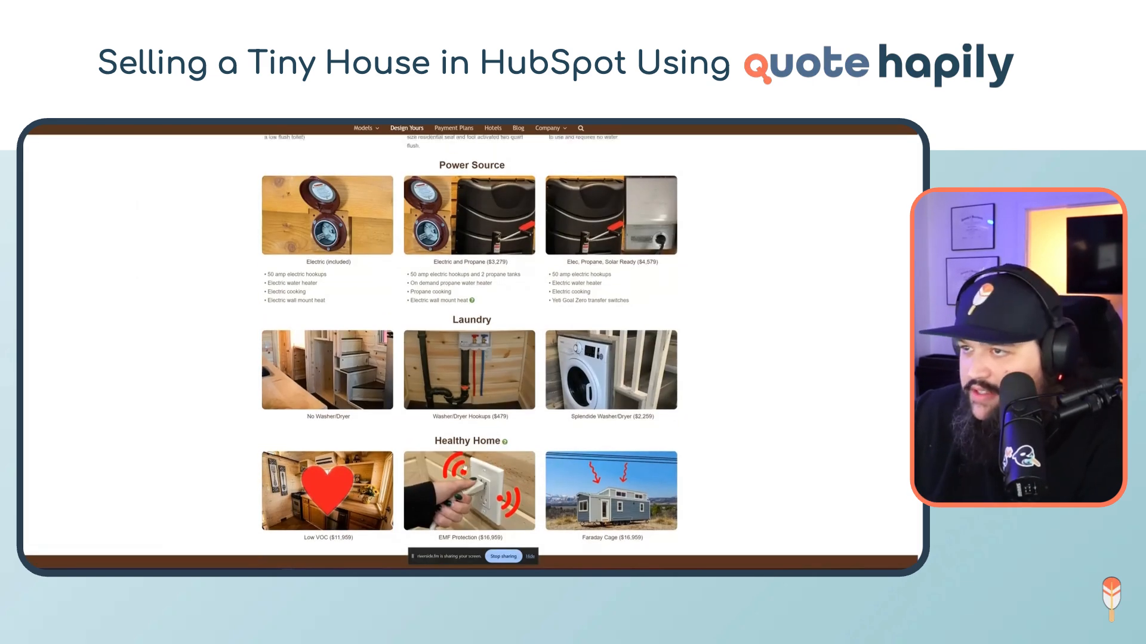
pyautogui.scroll(15, 156, 301)
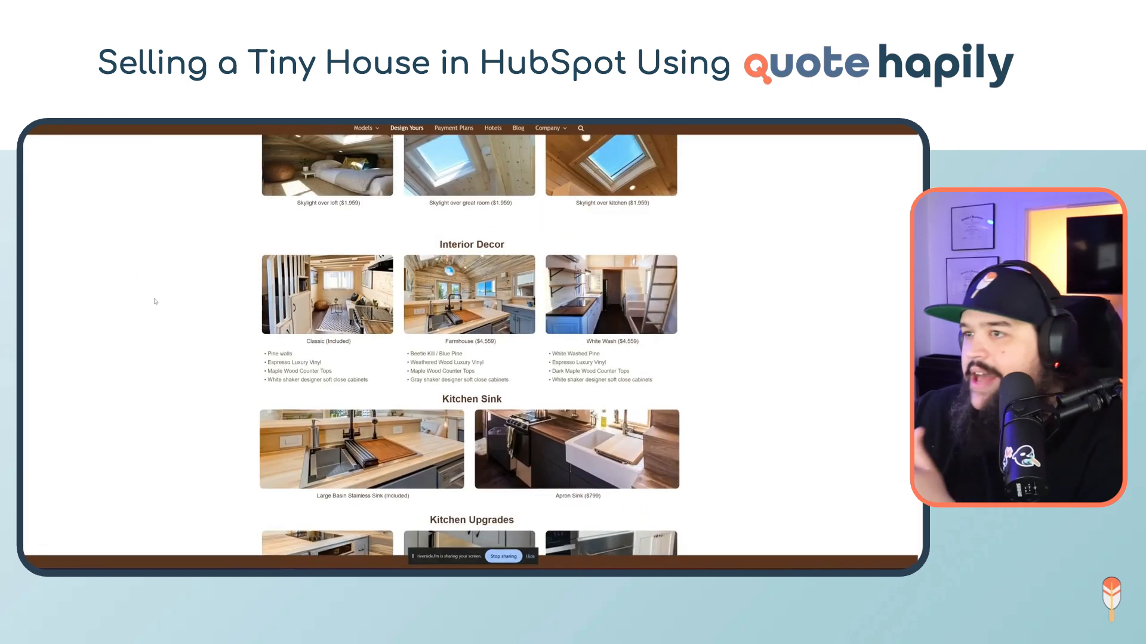
pyautogui.scroll(10, 155, 301)
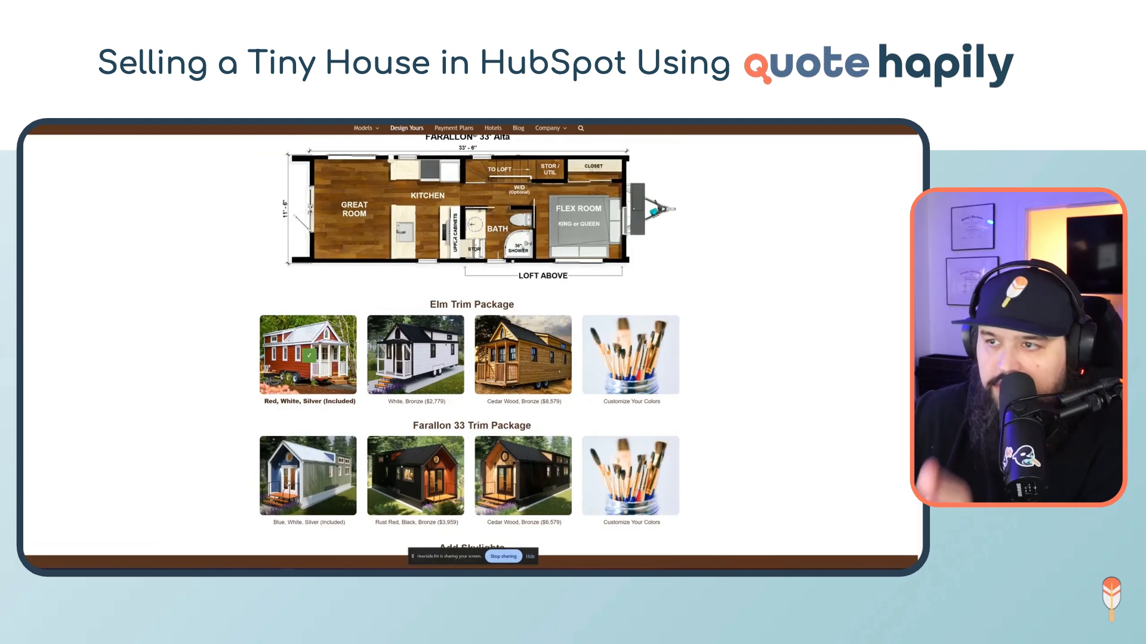
pyautogui.scroll(5, 472, 340)
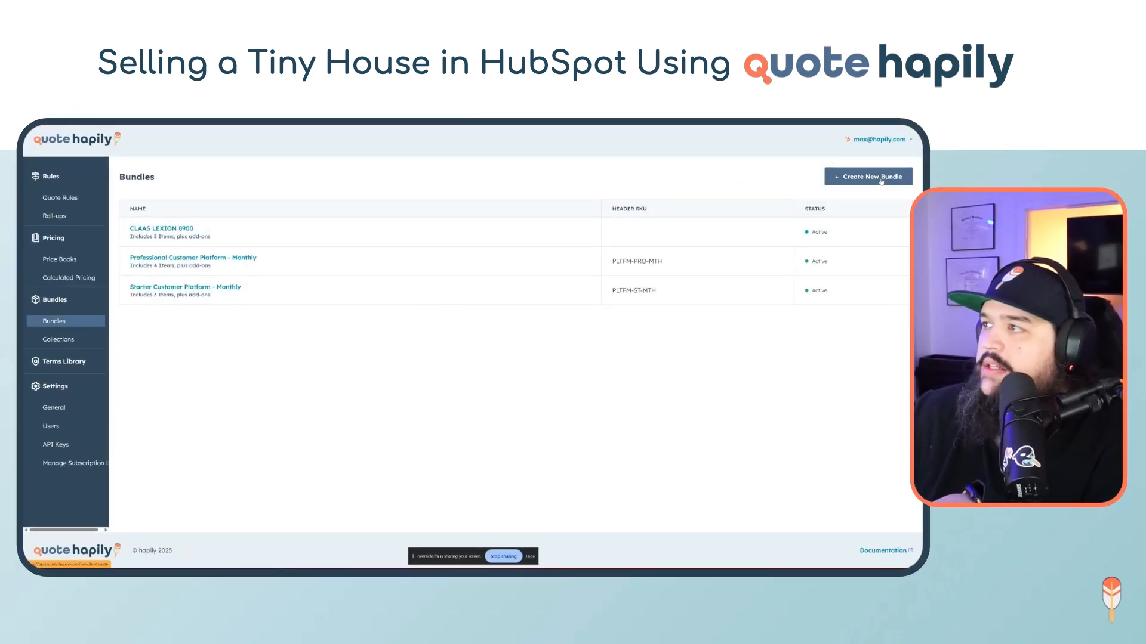
# In quote hapily, create a new bundle with Farallon Tiny Home Package as its header product
pyautogui.click(882, 178)
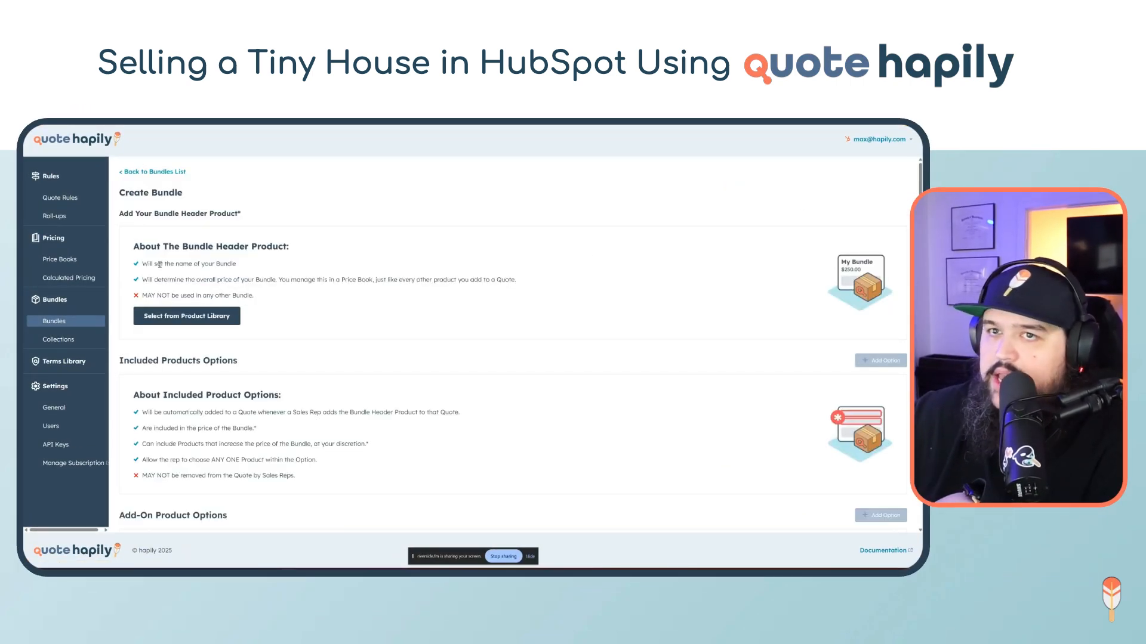
pyautogui.click(186, 323)
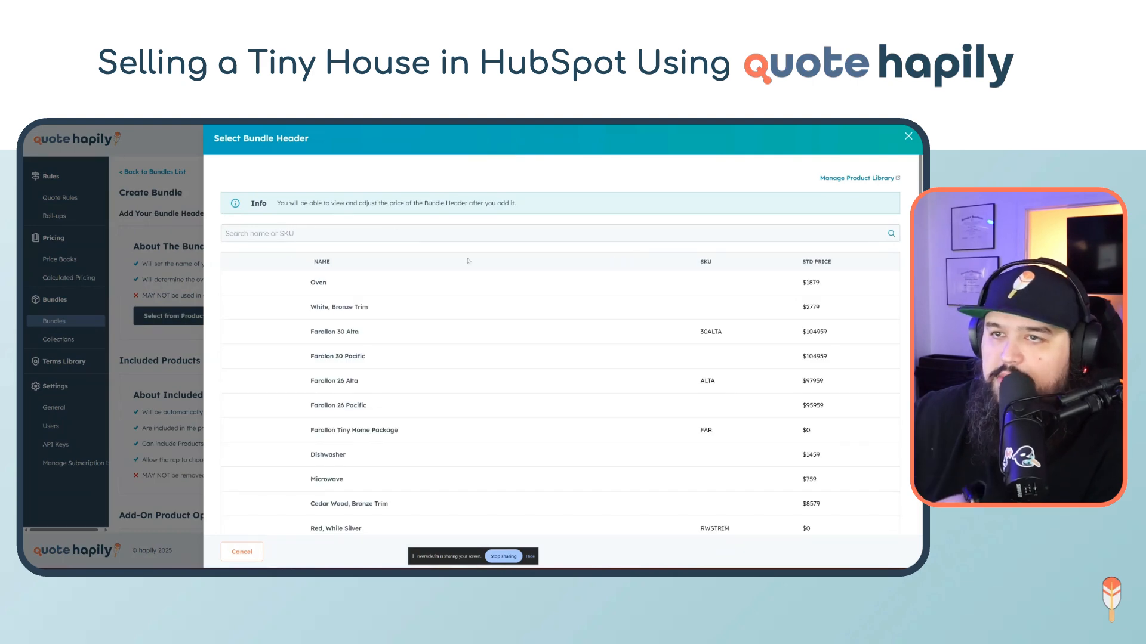
pyautogui.click(237, 430)
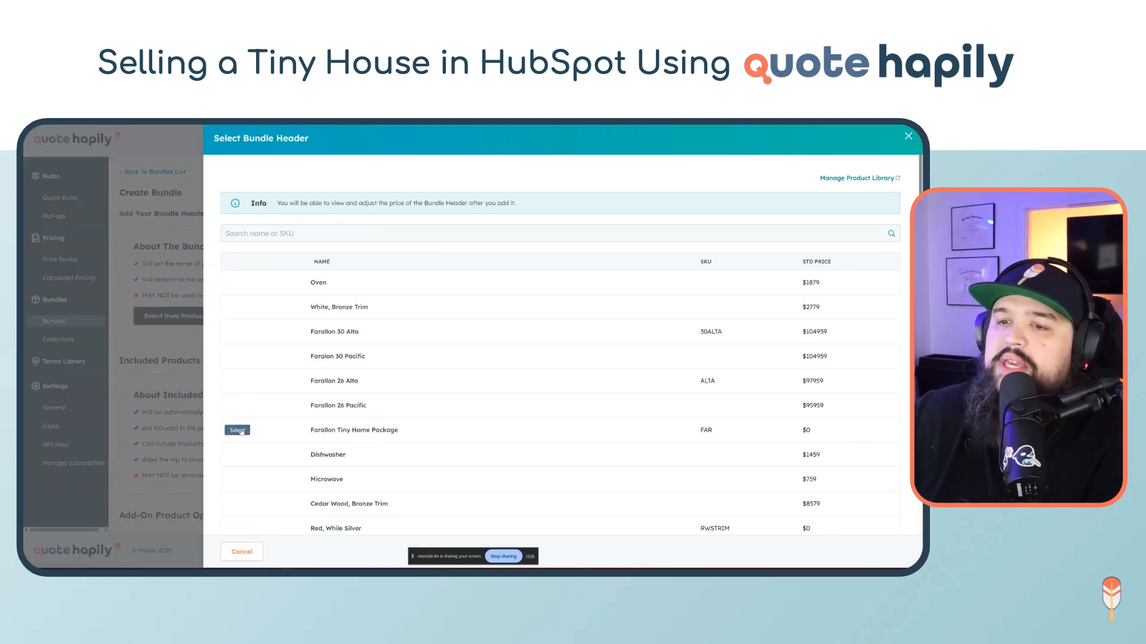
pyautogui.moveTo(262, 238); pyautogui.dragTo(120, 237)
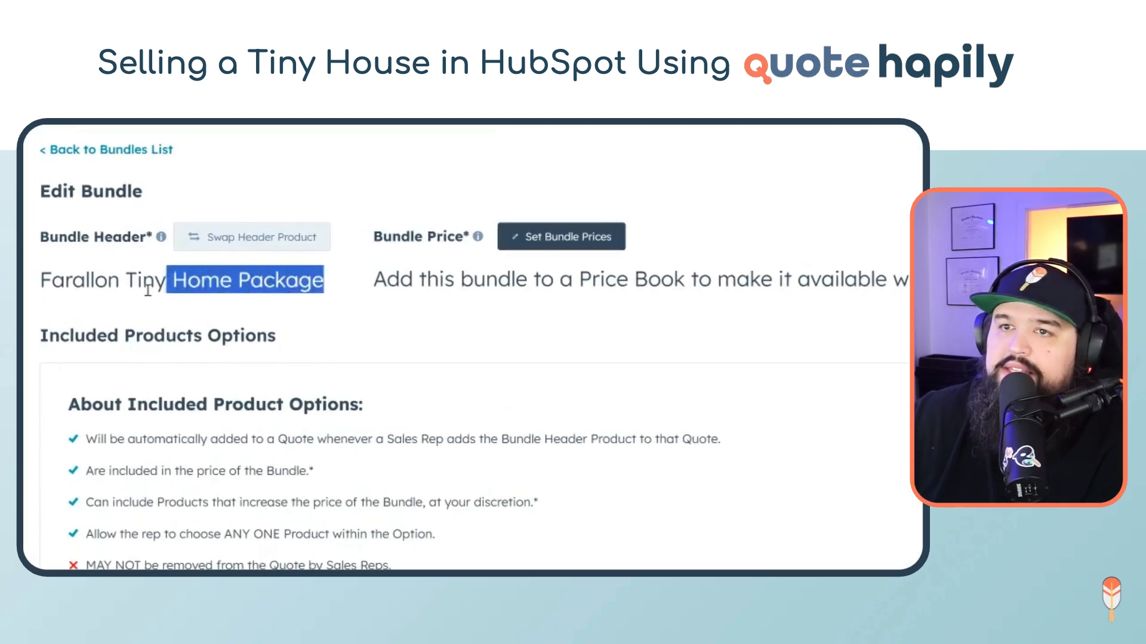
pyautogui.click(306, 326)
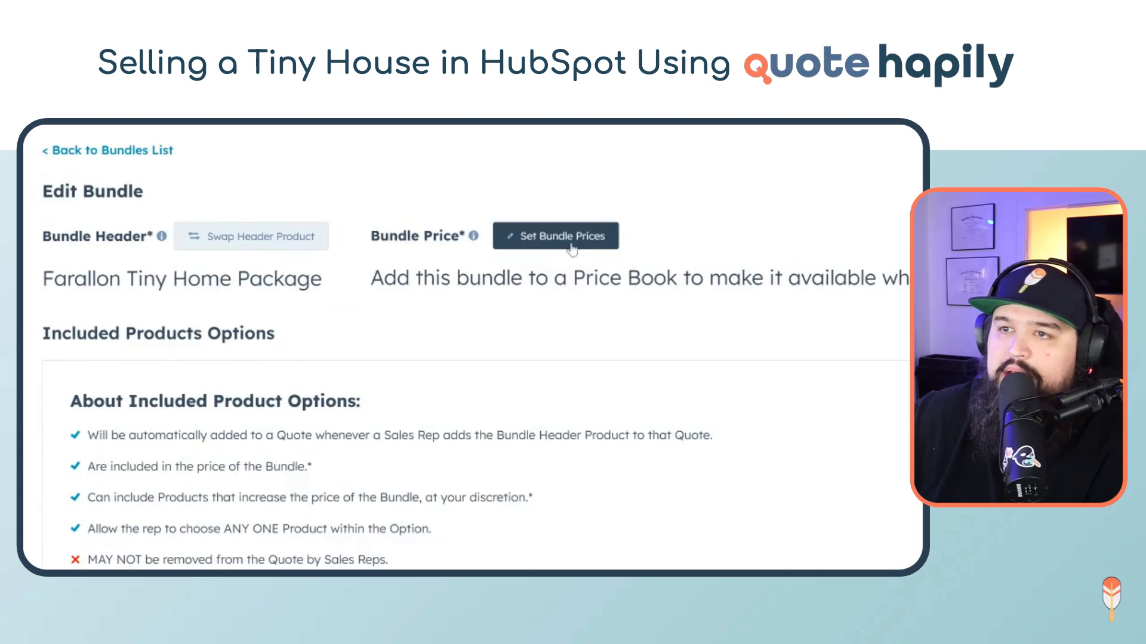
# Add the Farallon Tiny Home Package bundle to the Default Pricebook and dismiss the screen-sharing notice
pyautogui.click(561, 236)
pyautogui.click(445, 270)
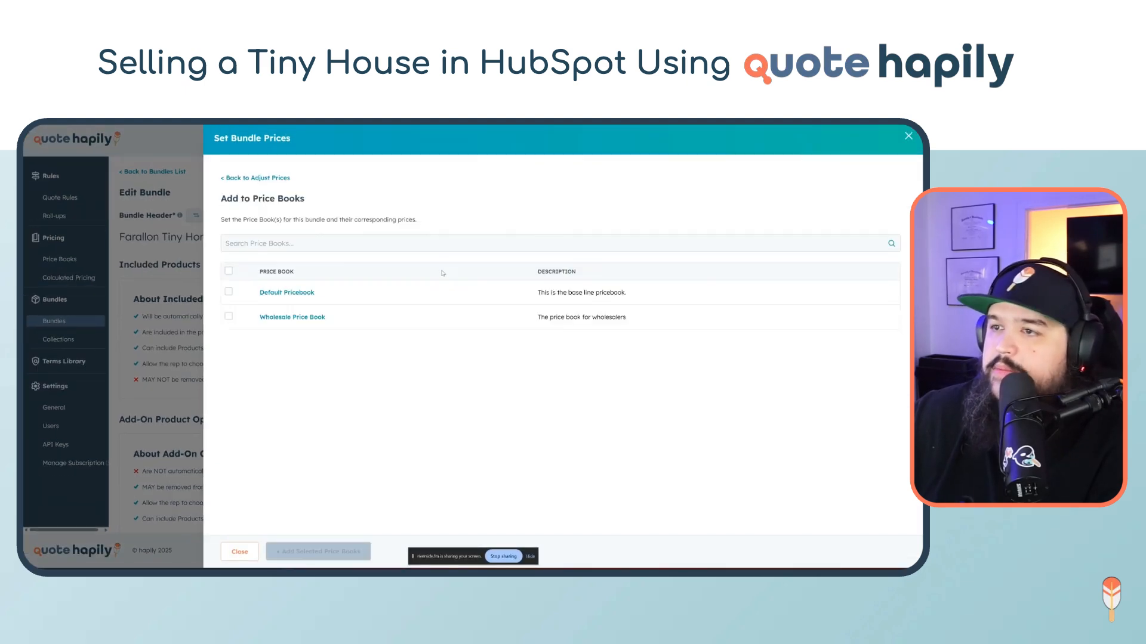
pyautogui.click(228, 292)
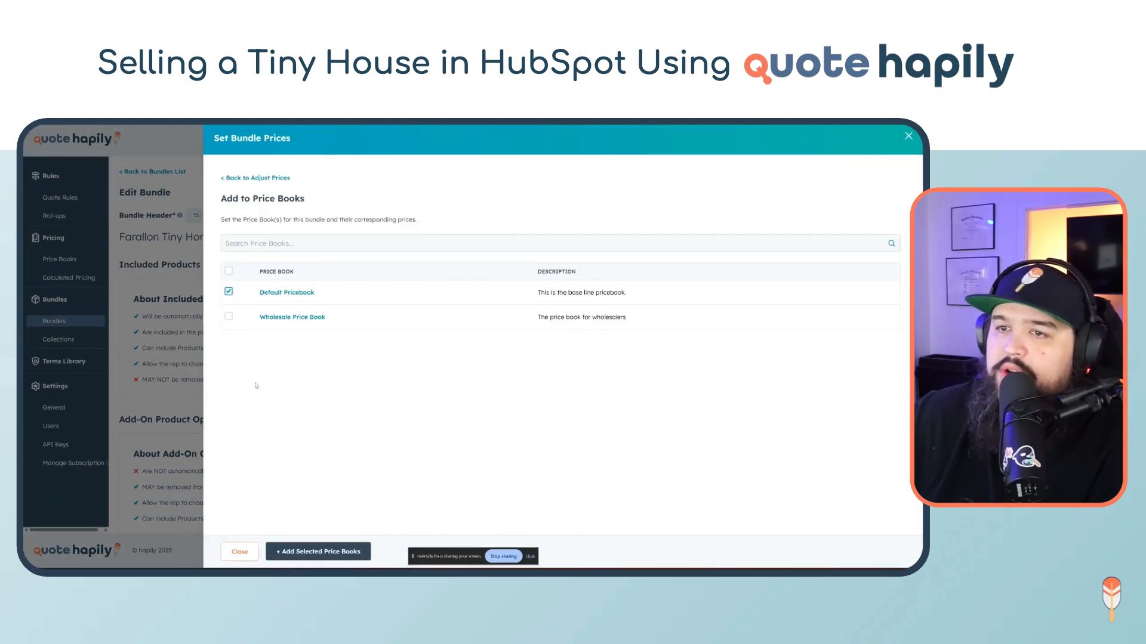
pyautogui.click(327, 550)
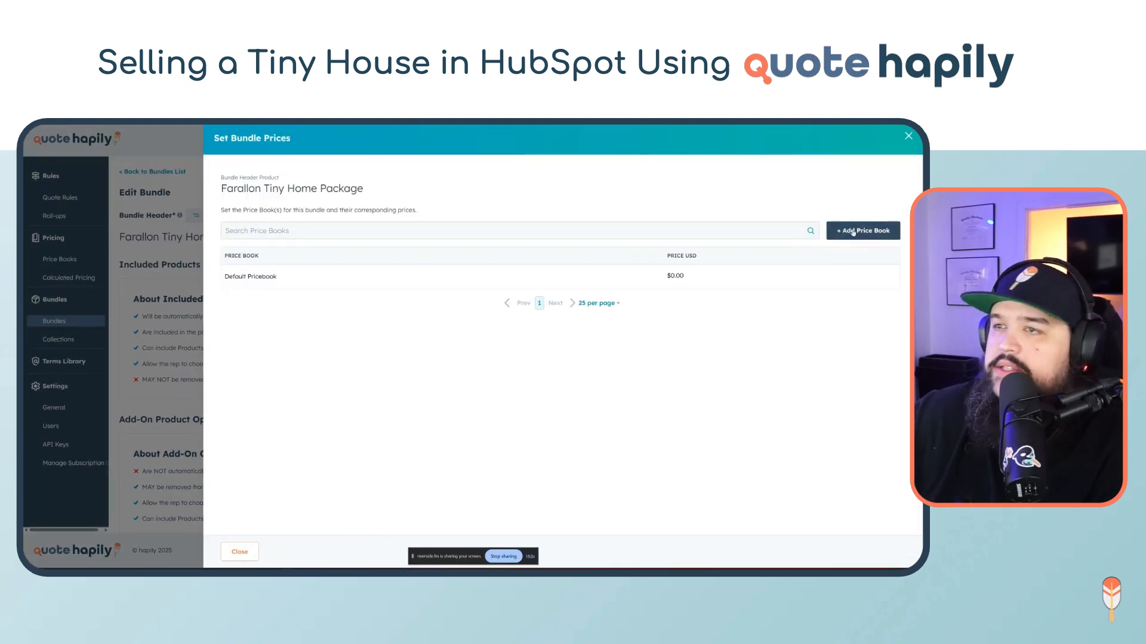
pyautogui.click(908, 136)
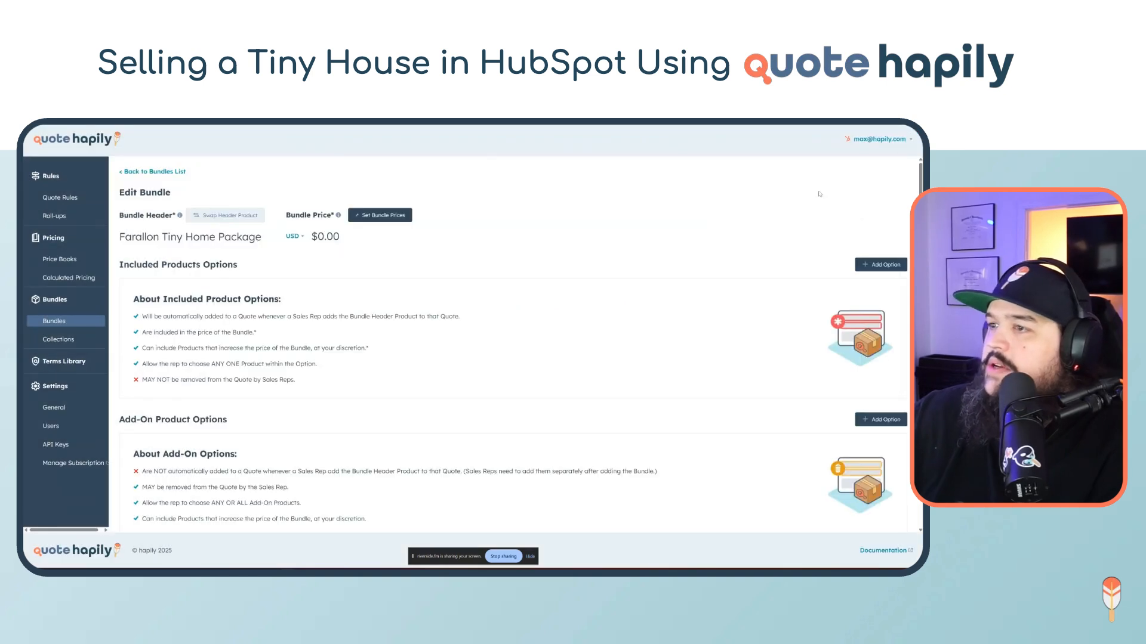
pyautogui.click(530, 556)
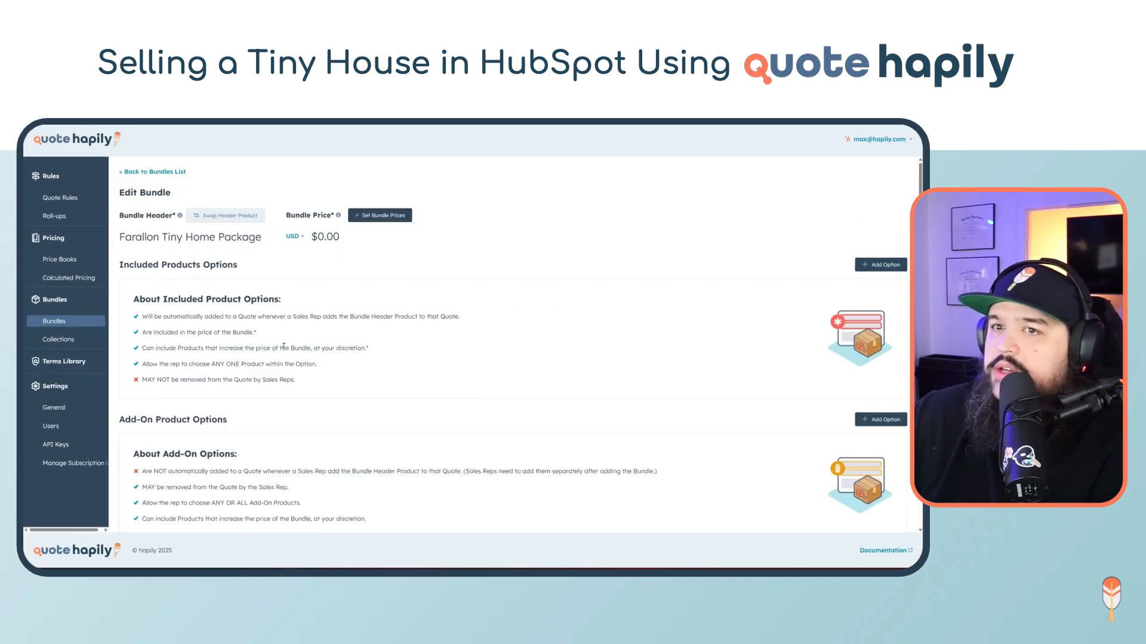
# Add an included product option to the bundle and name it "Size & Layout"
pyautogui.click(881, 264)
pyautogui.click(256, 201)
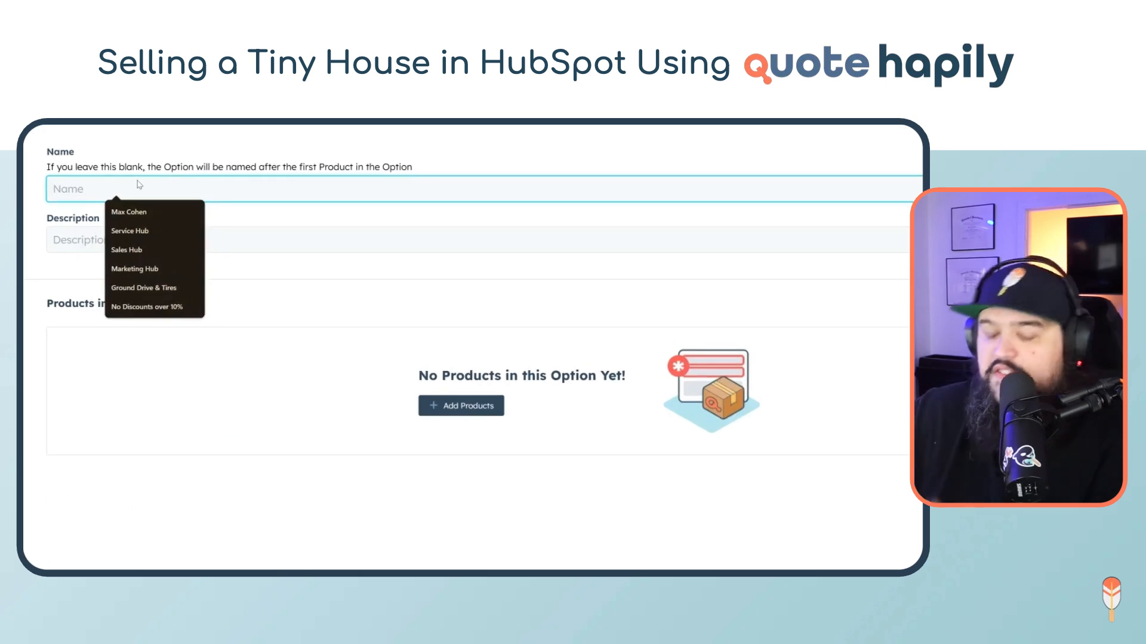
pyautogui.write('Size')
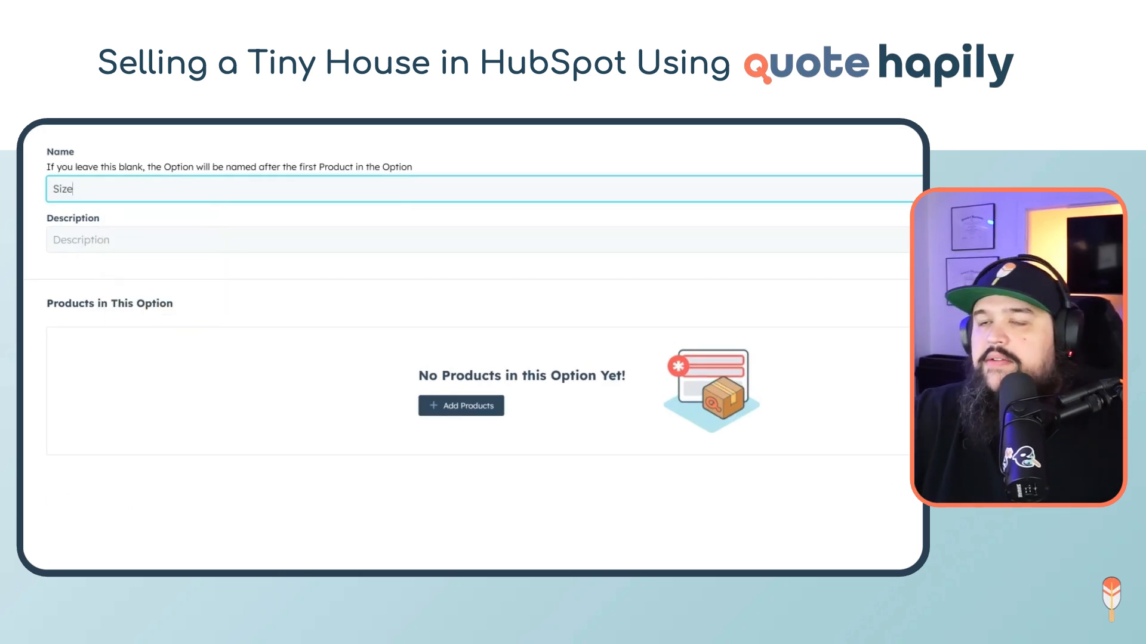
pyautogui.write(' & L')
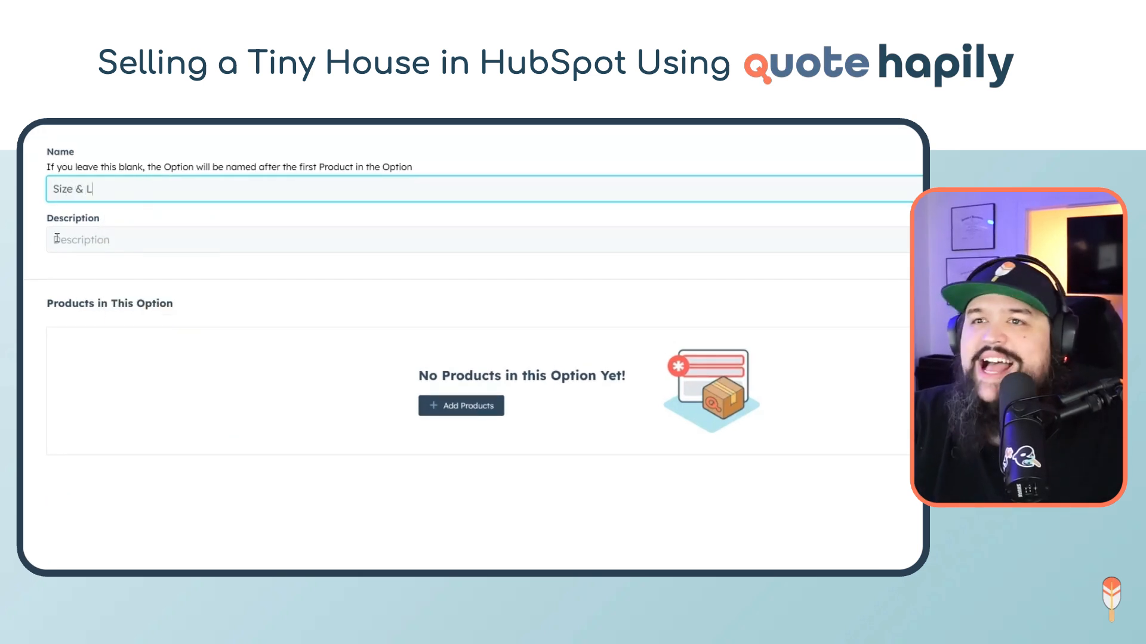
pyautogui.write('ayout')
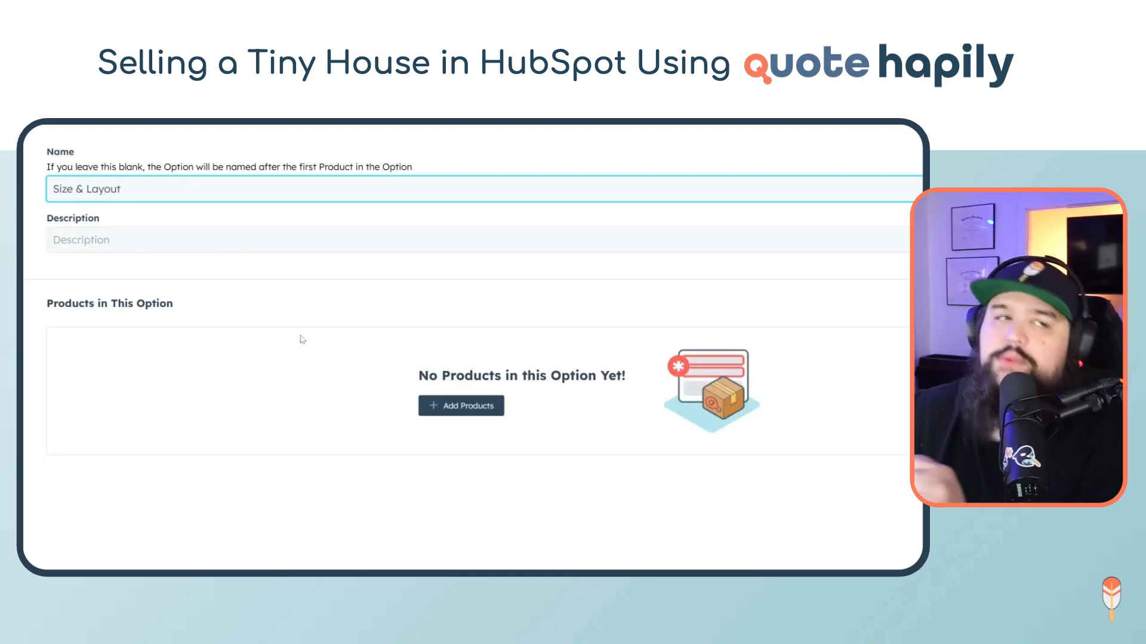
pyautogui.click(295, 325)
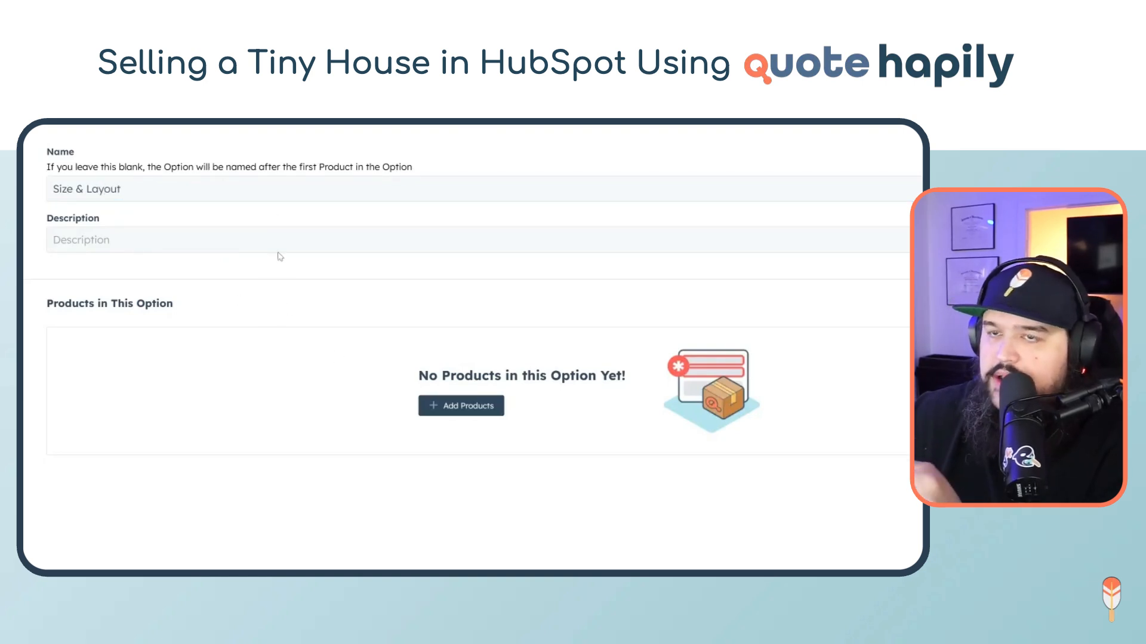
# Start adding products to the Size & Layout option and filter the product list by "Farallon"
pyautogui.click(487, 412)
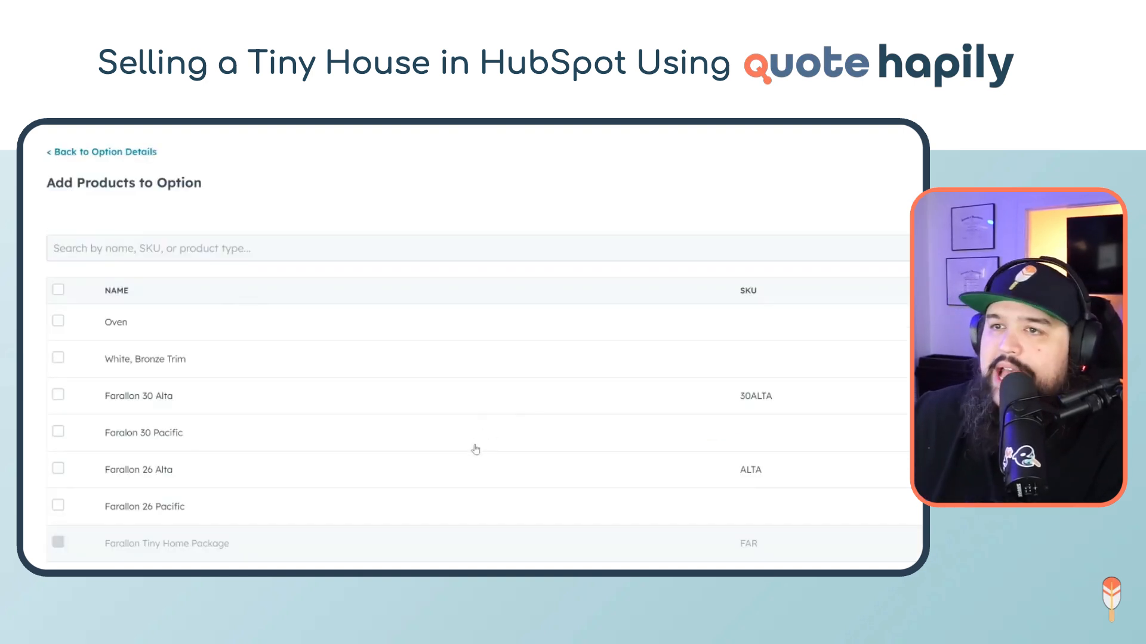
pyautogui.scroll(-5, 476, 449)
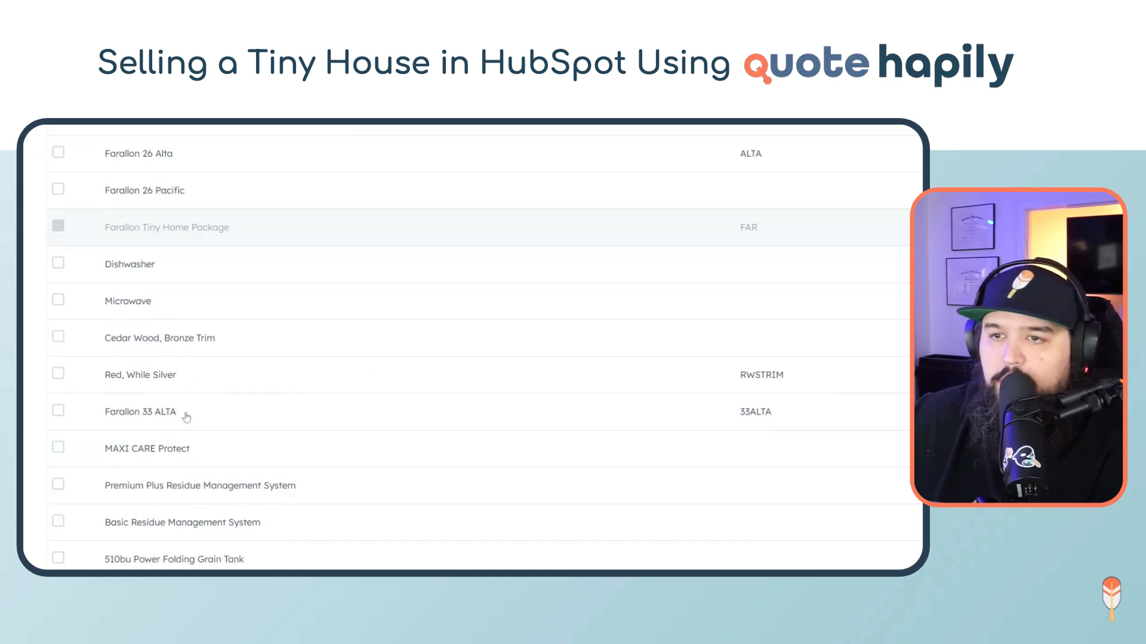
pyautogui.scroll(-3, 190, 501)
pyautogui.scroll(10, 184, 496)
pyautogui.click(119, 254)
pyautogui.write('Farr')
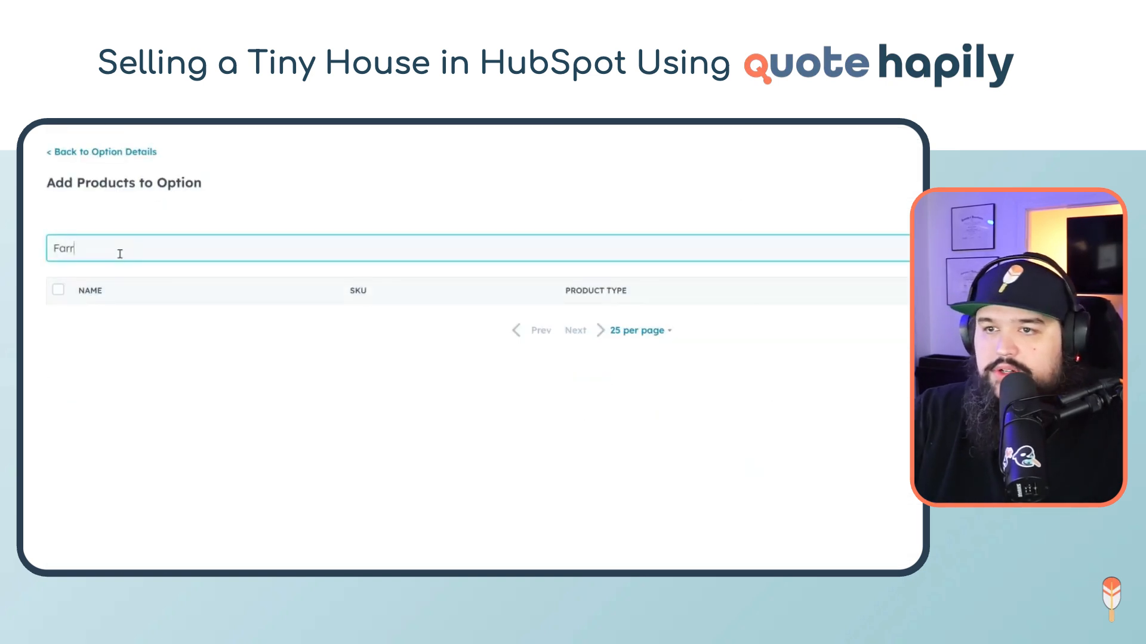
pyautogui.press('BackSpace')
pyautogui.write('allon')
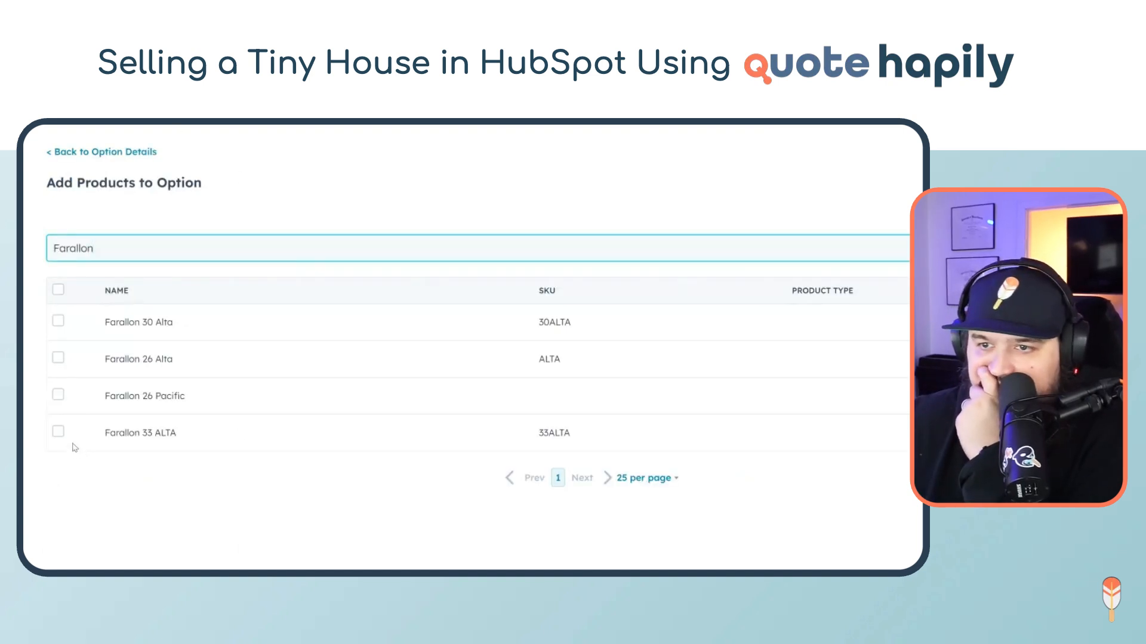
# Select Farallon 26 Pacific, Farallon 30 Alta, Farallon 26 Alta and Farallon 33 ALTA for the Size & Layout option
pyautogui.click(58, 431)
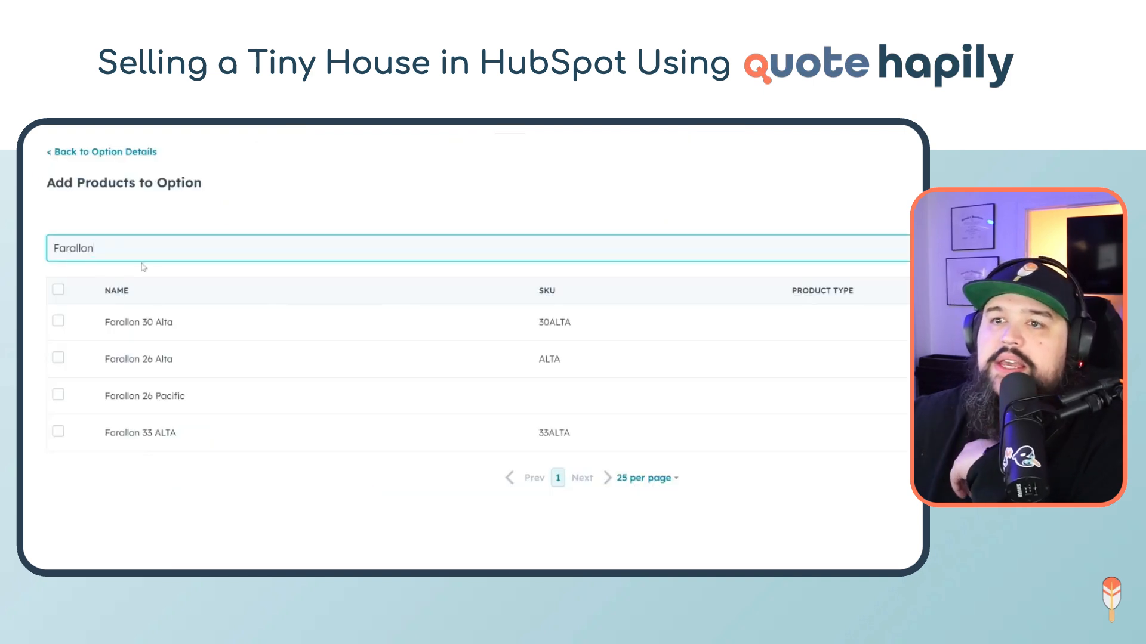
pyautogui.click(58, 398)
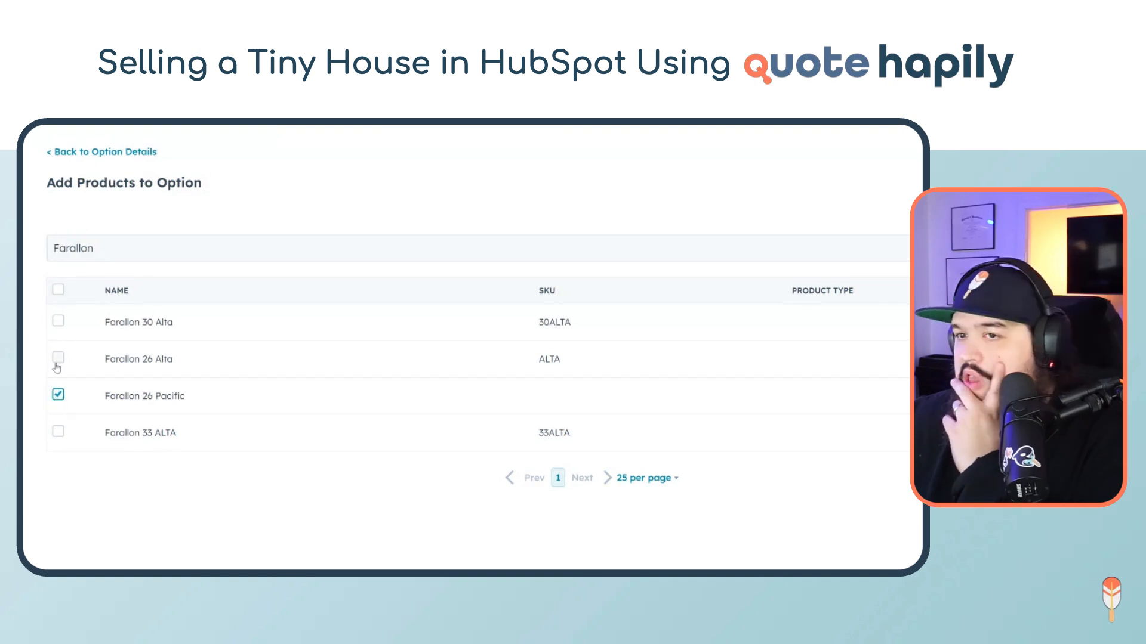
pyautogui.click(59, 324)
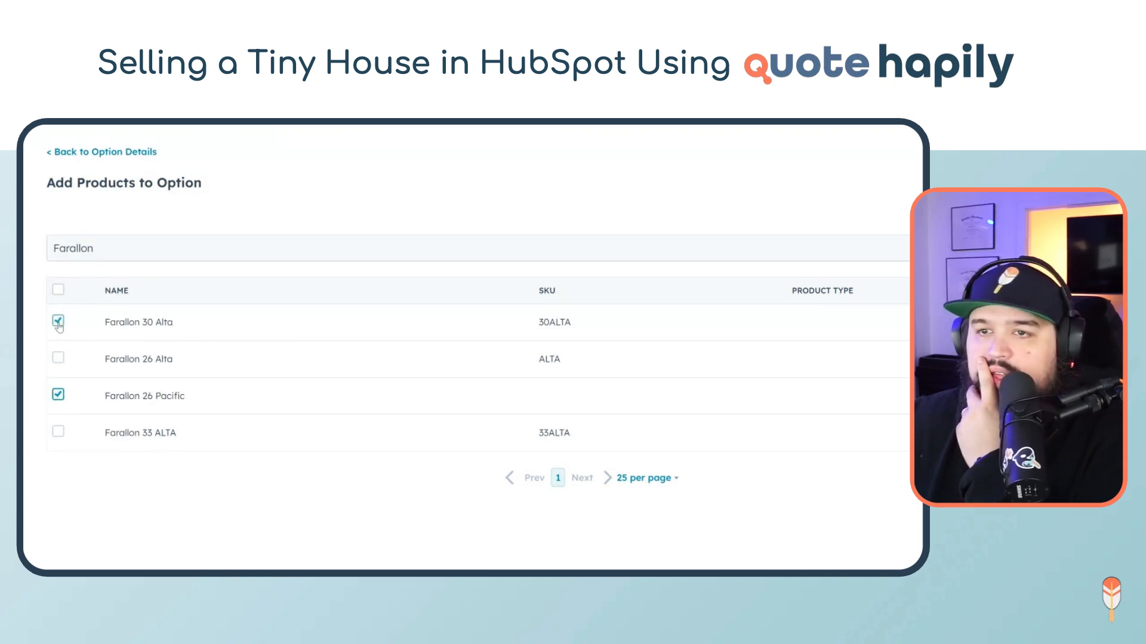
pyautogui.click(61, 359)
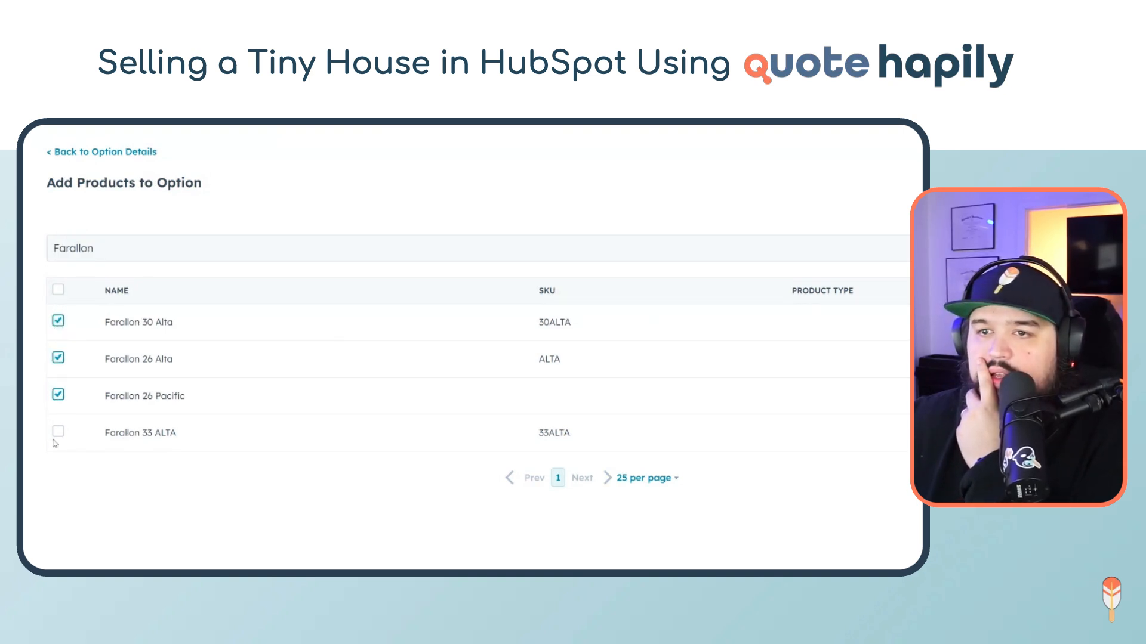
pyautogui.click(60, 432)
# Filter the product list by "30" and also select Faralon 30 Pacific for the option
pyautogui.moveTo(94, 247); pyautogui.dragTo(42, 242)
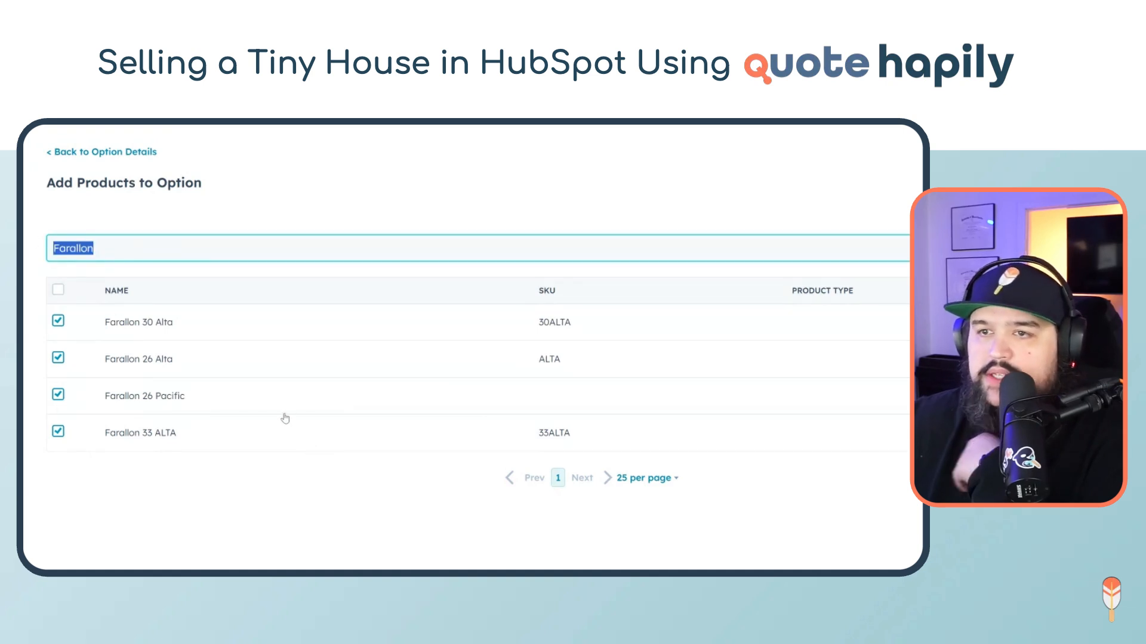
pyautogui.write('30')
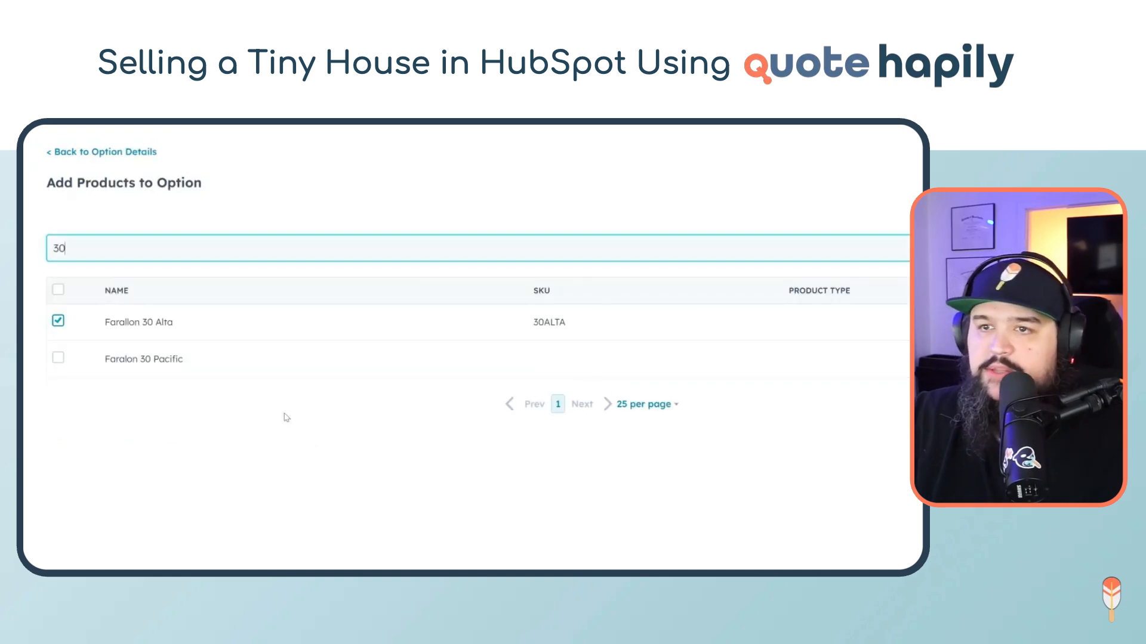
pyautogui.click(59, 358)
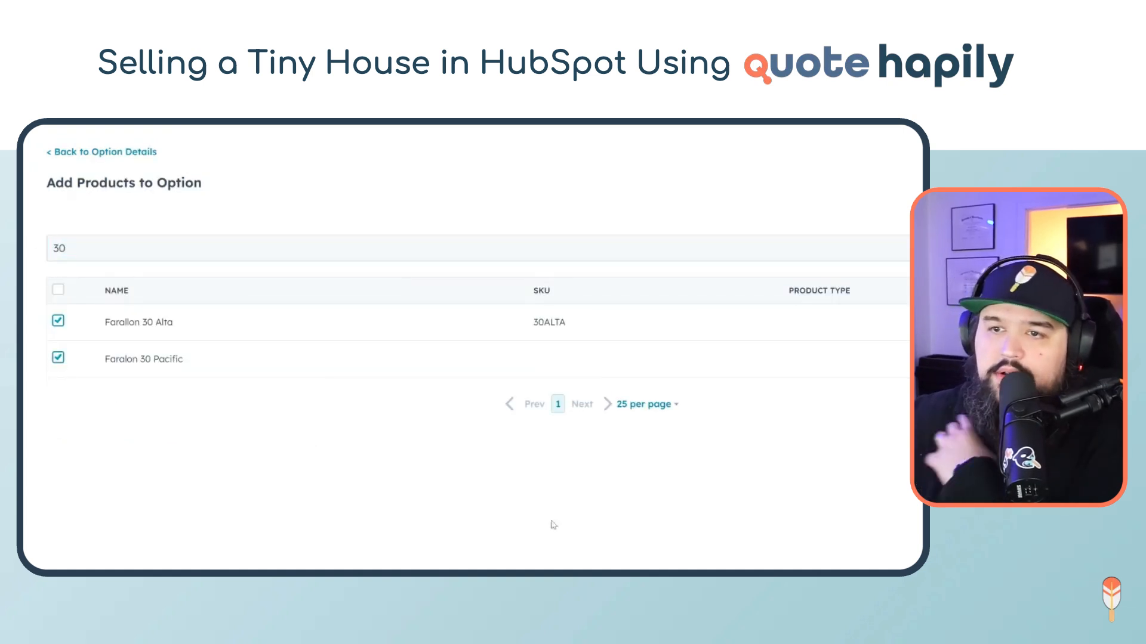
# Add the selected Farallon products to the Size & Layout option and check the Alta floorplan surcharge on the builder's website
pyautogui.click(839, 548)
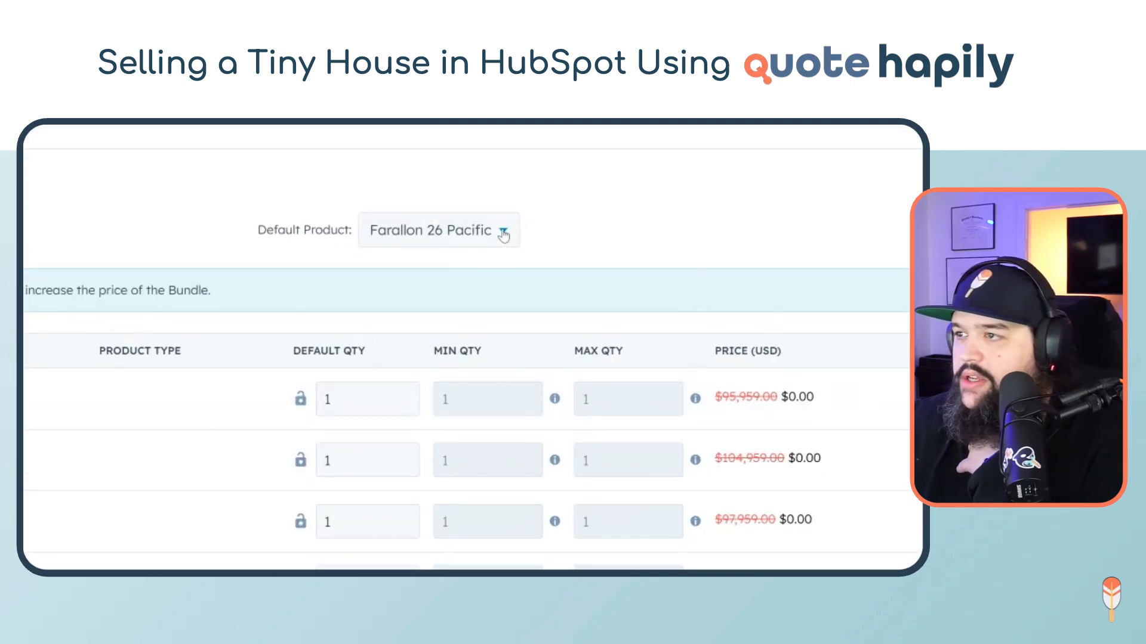
pyautogui.click(503, 235)
pyautogui.click(687, 273)
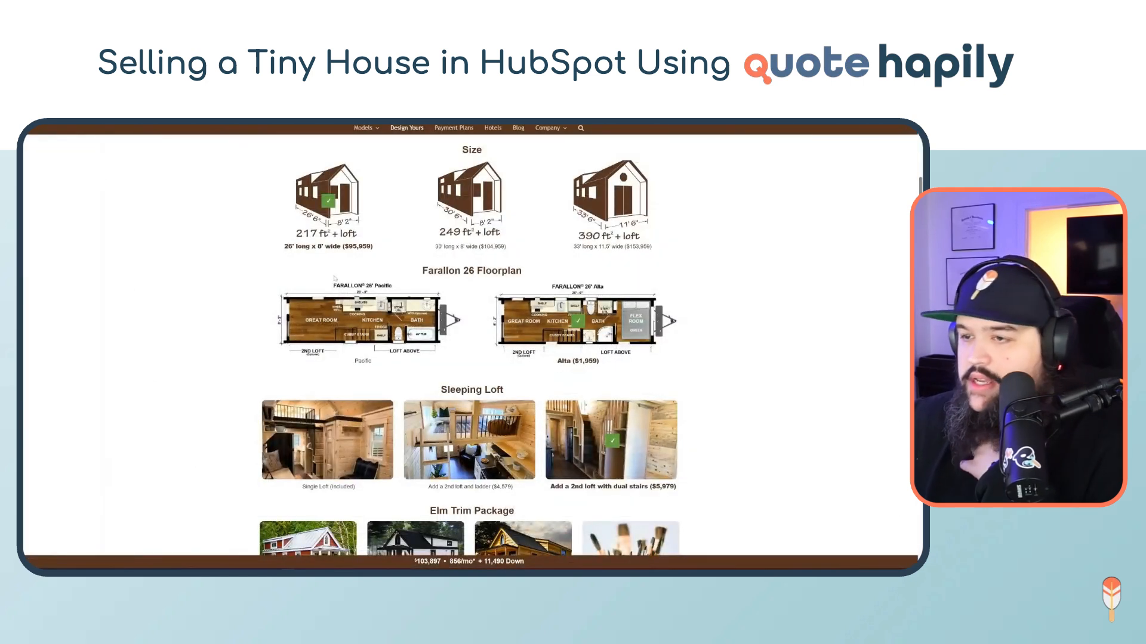
pyautogui.moveTo(598, 363); pyautogui.dragTo(583, 365)
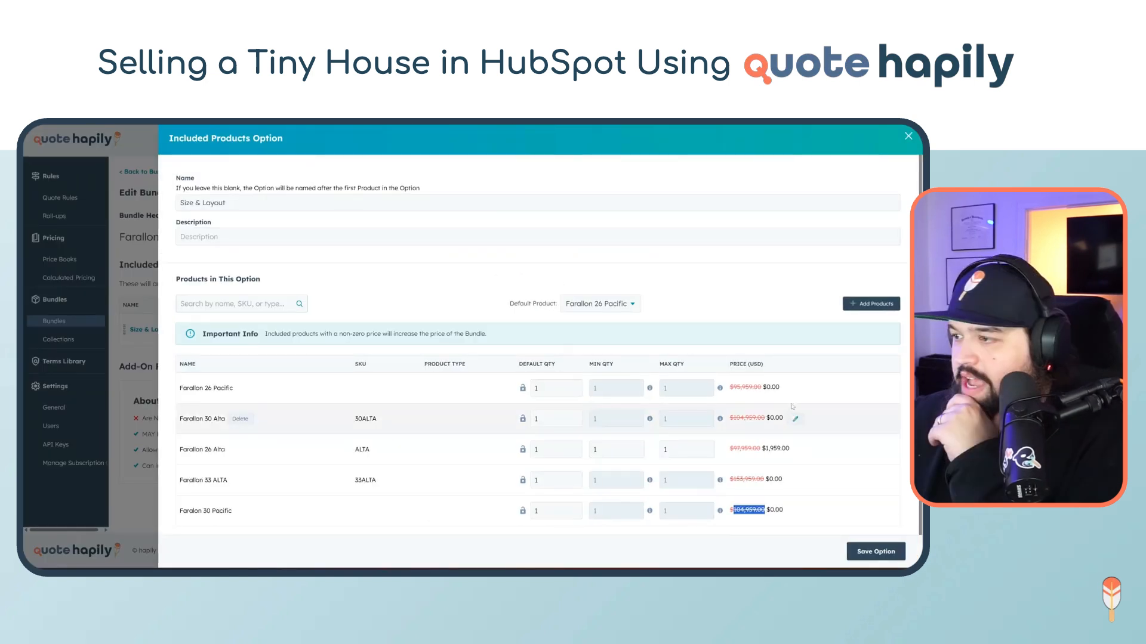
# Reset the price overrides of all five Farallon products in the Size & Layout option and save the option
pyautogui.click(797, 394)
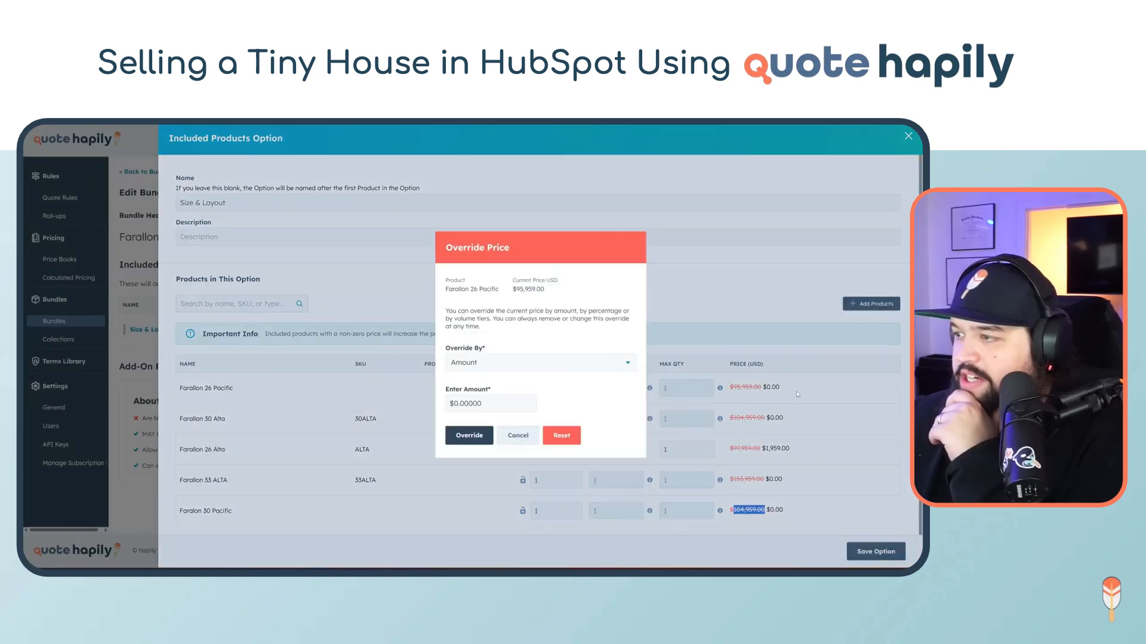
pyautogui.click(557, 437)
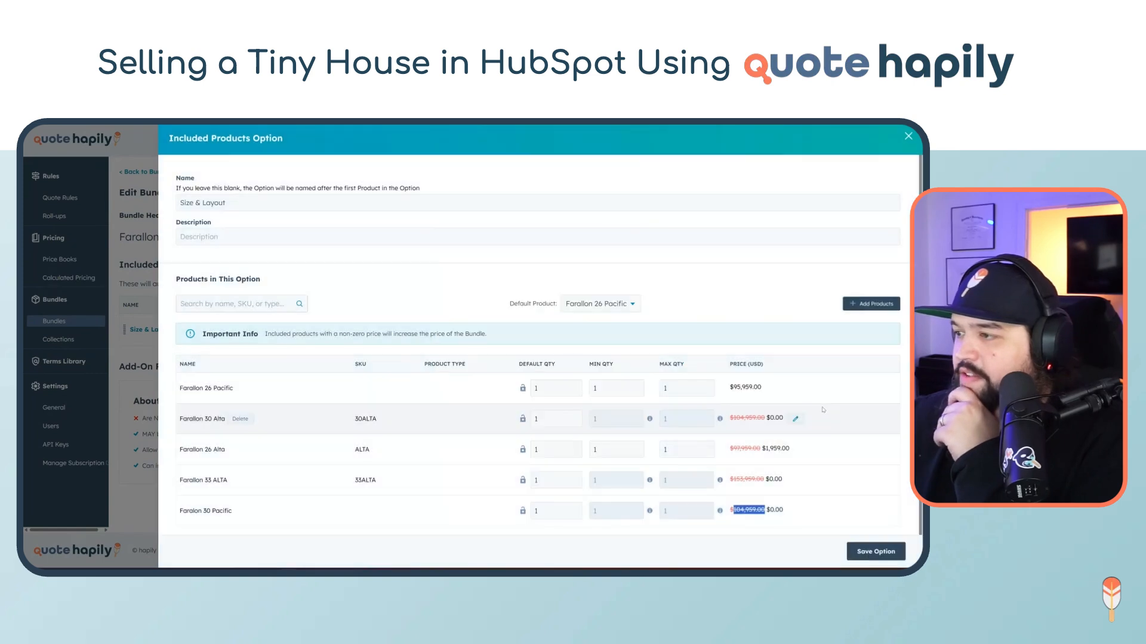
pyautogui.click(800, 423)
pyautogui.click(575, 440)
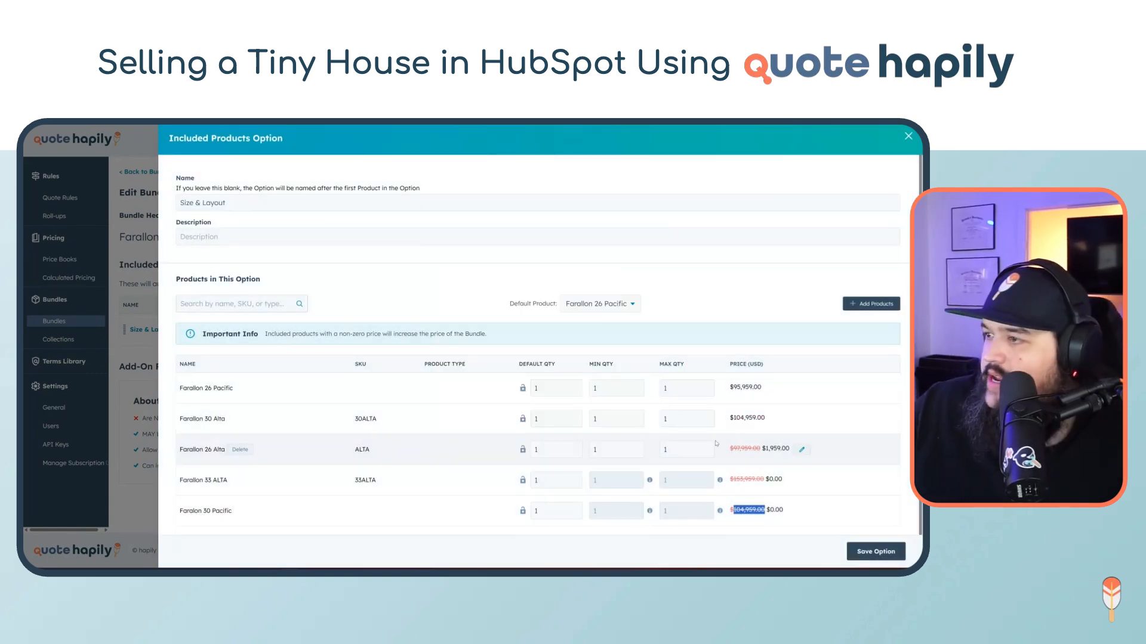
pyautogui.click(801, 450)
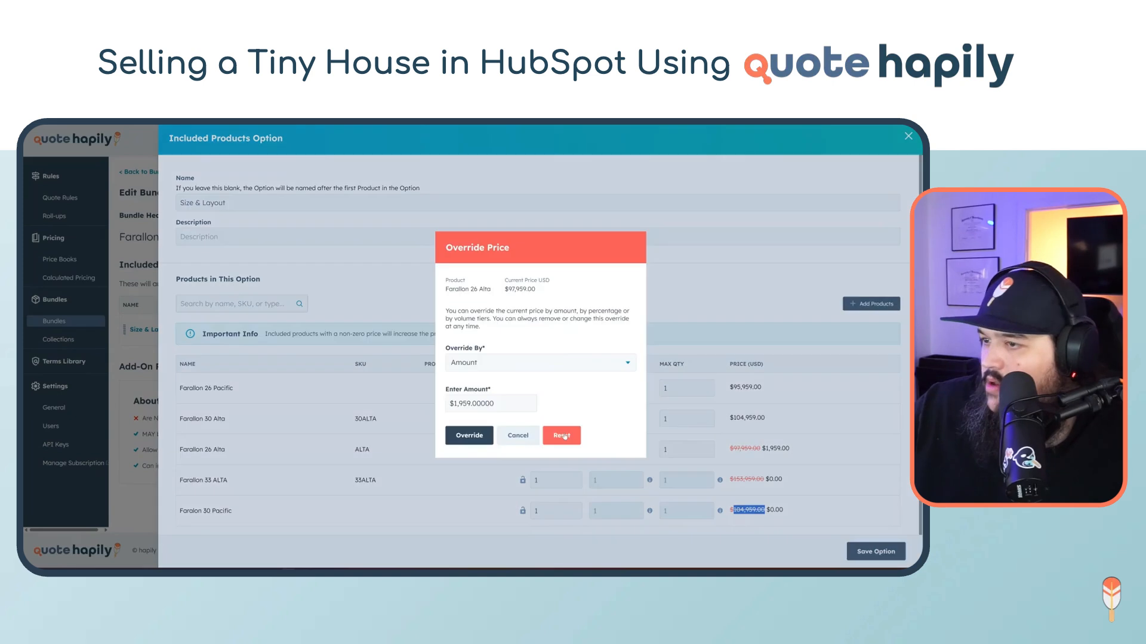
pyautogui.click(564, 435)
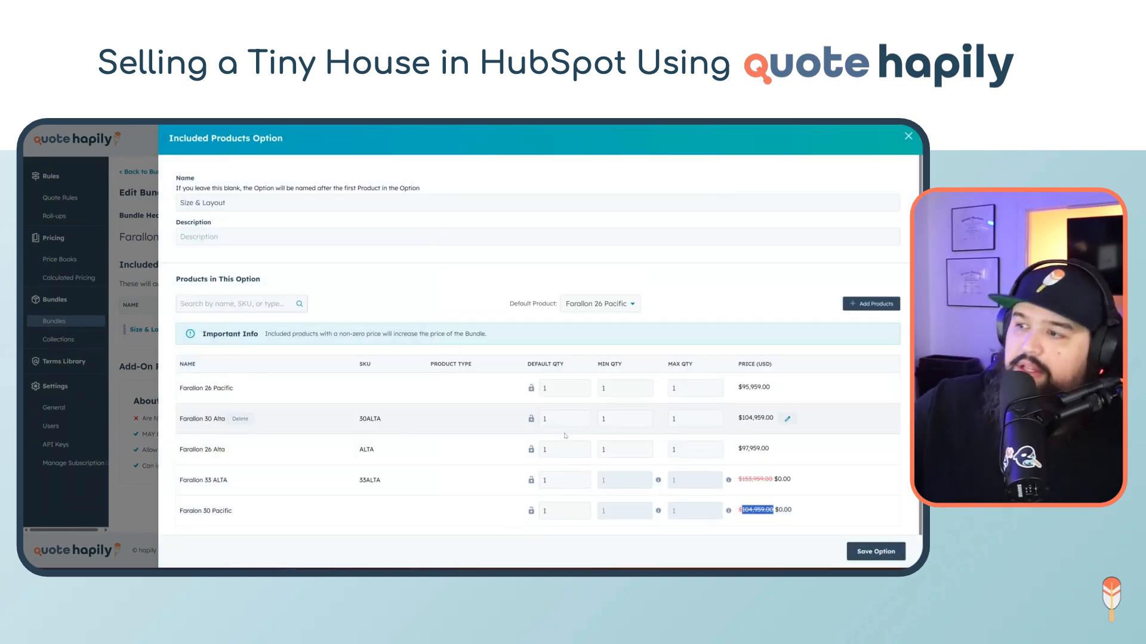
pyautogui.click(798, 482)
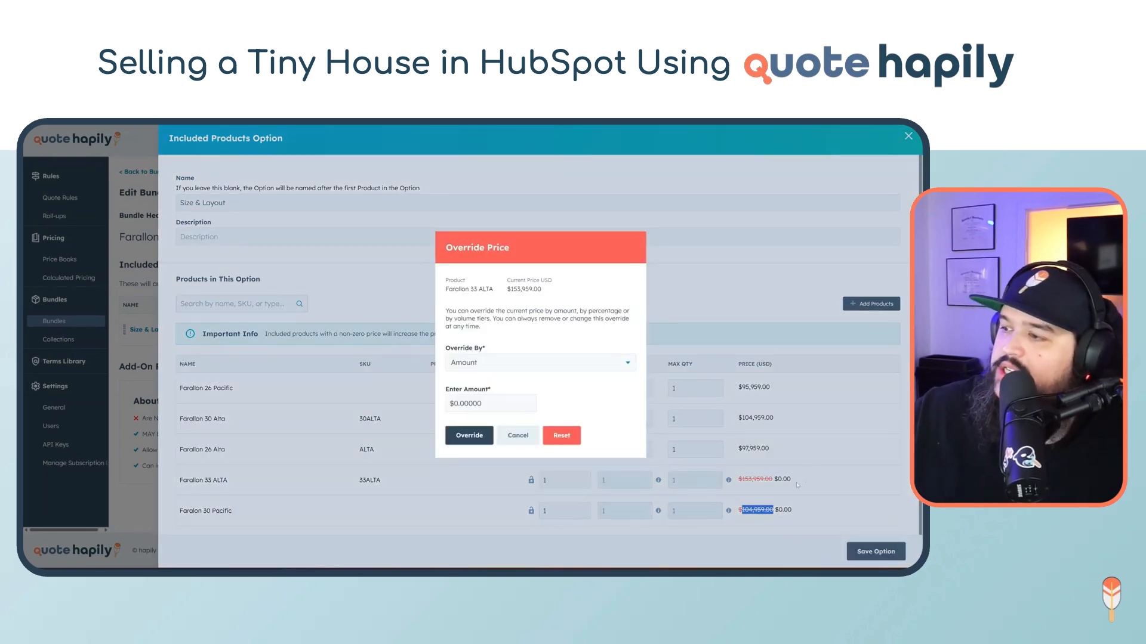
pyautogui.click(560, 436)
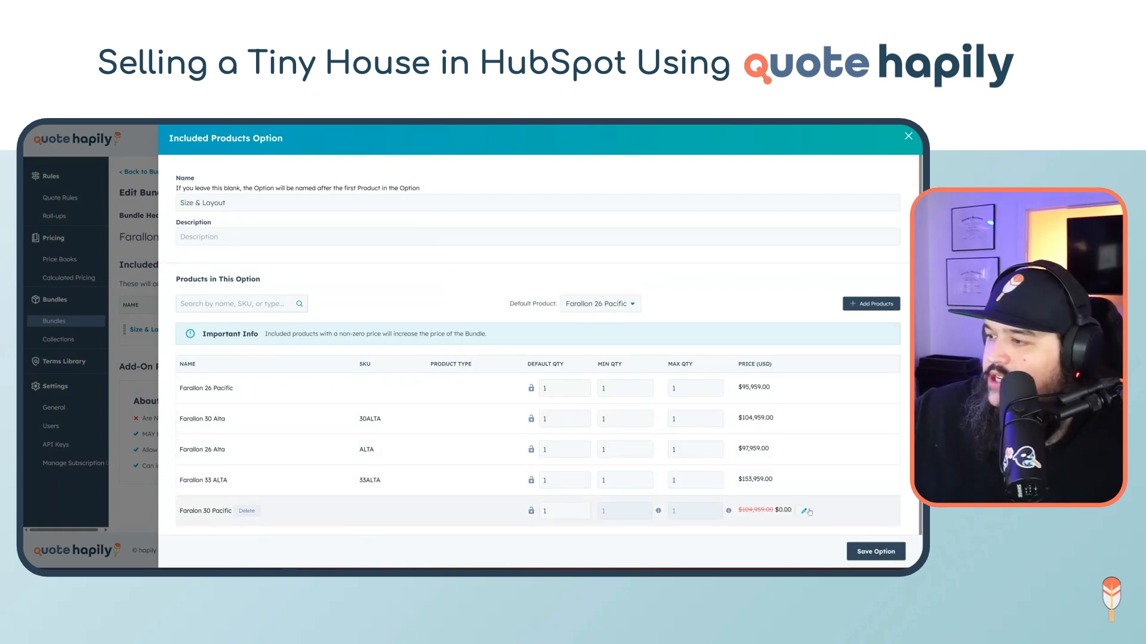
pyautogui.click(808, 512)
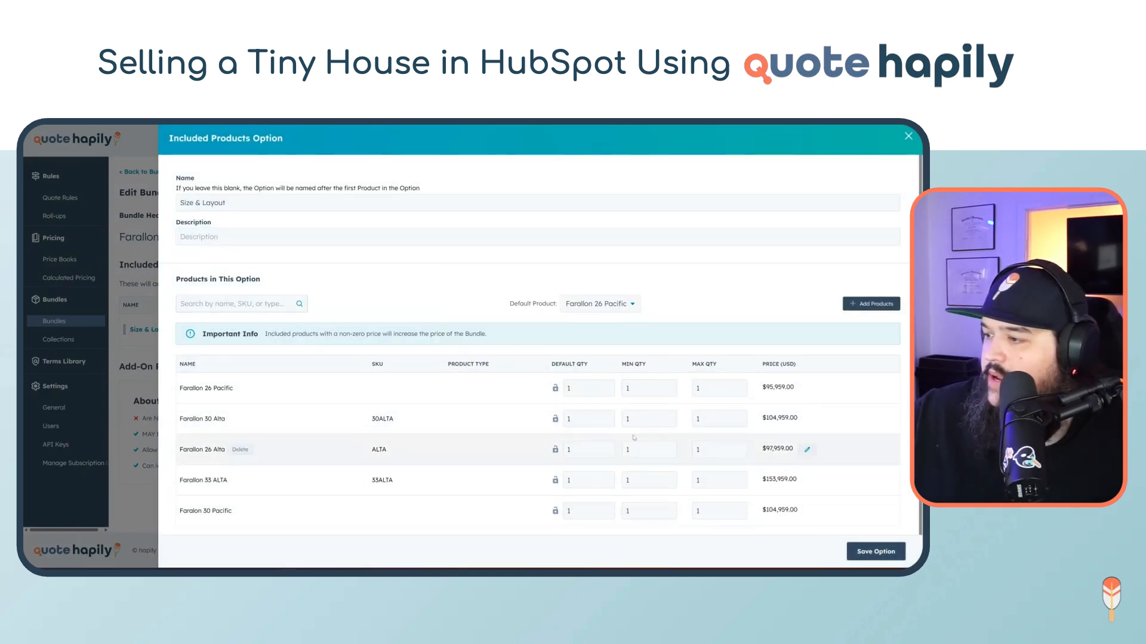
pyautogui.click(875, 552)
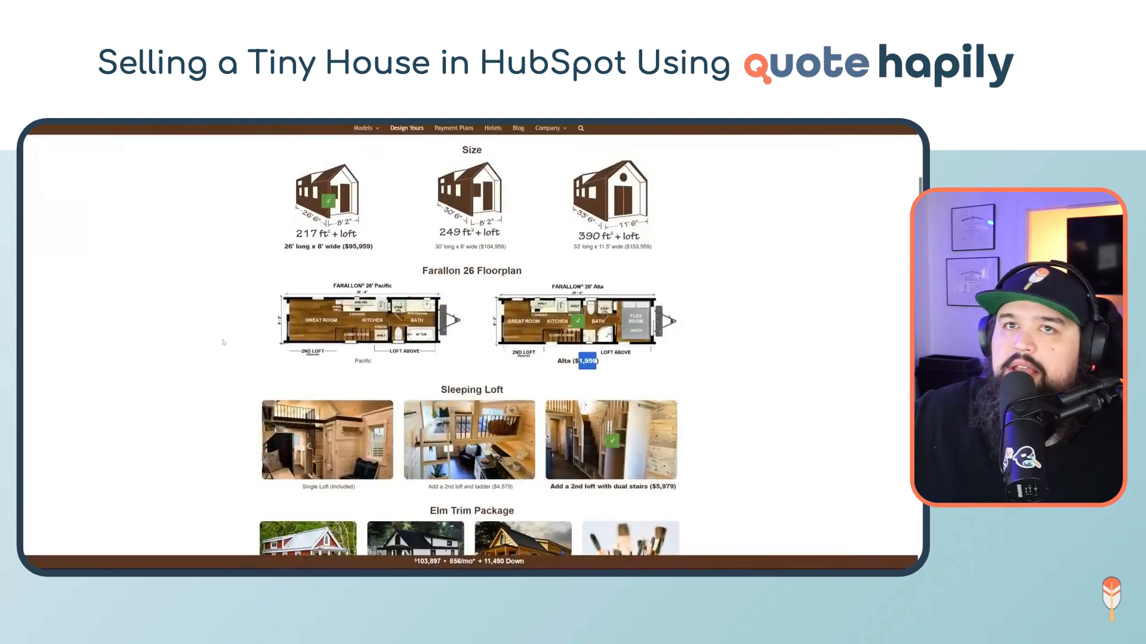
# Review the trim packages on the builder's website and add an included product option named "Trim Options"
pyautogui.scroll(-2, 242, 366)
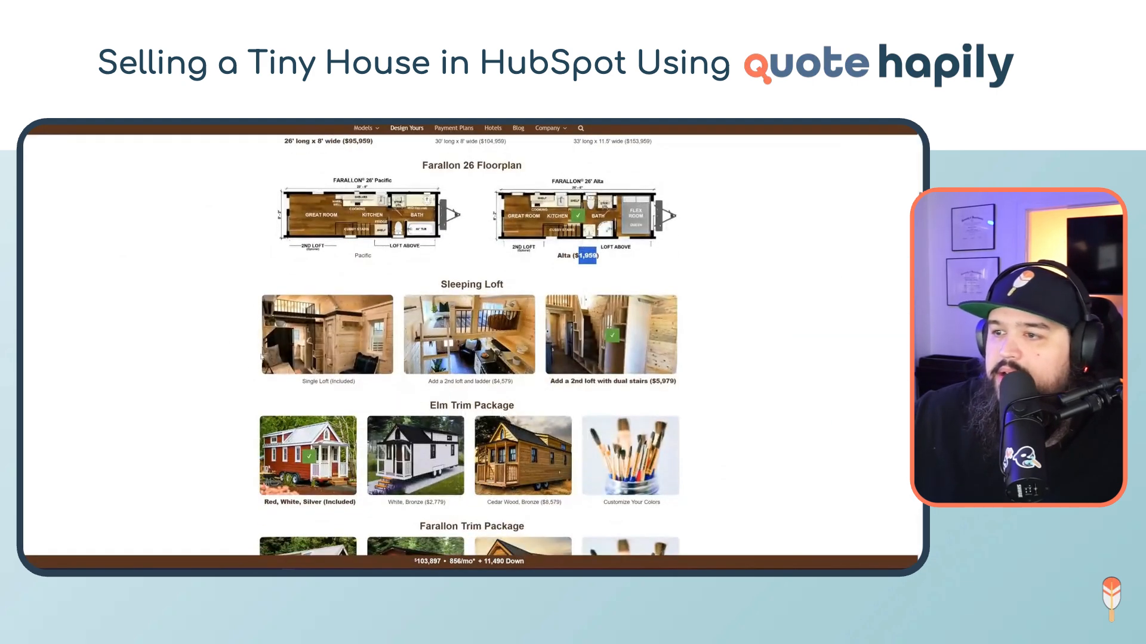
pyautogui.scroll(2, 420, 411)
pyautogui.scroll(-4, 422, 325)
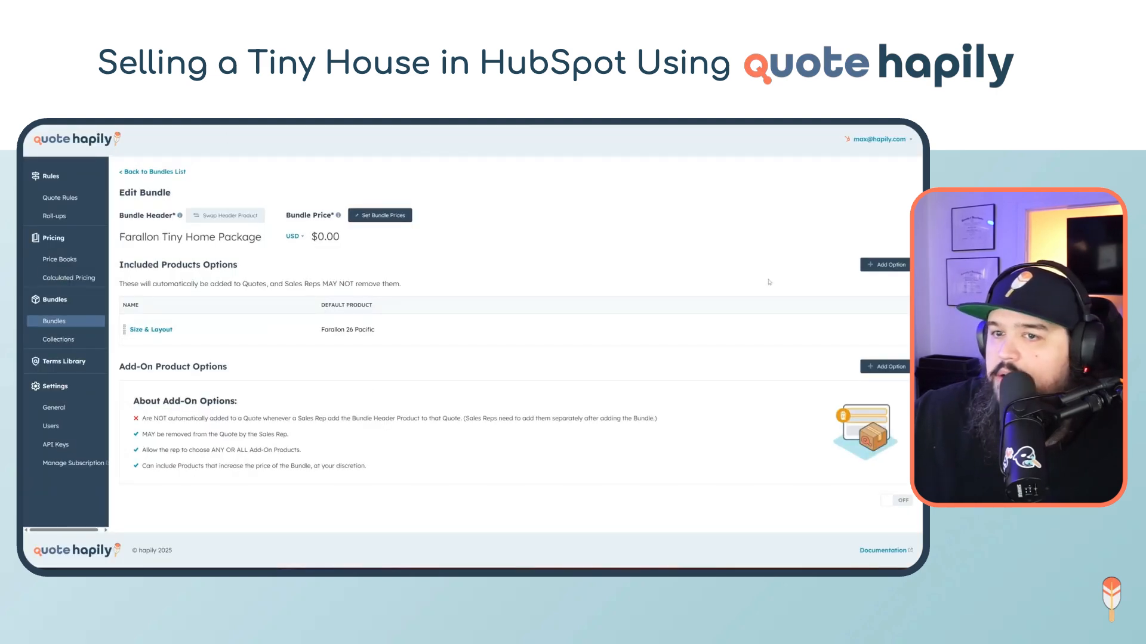
pyautogui.click(885, 265)
pyautogui.click(247, 201)
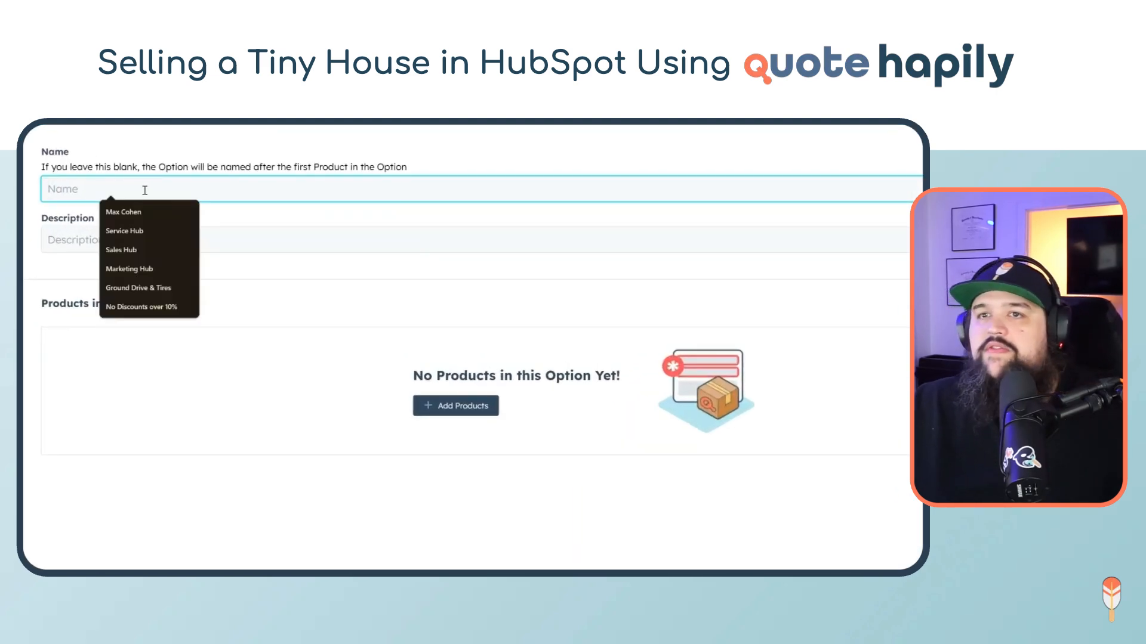
pyautogui.write('Trim Options')
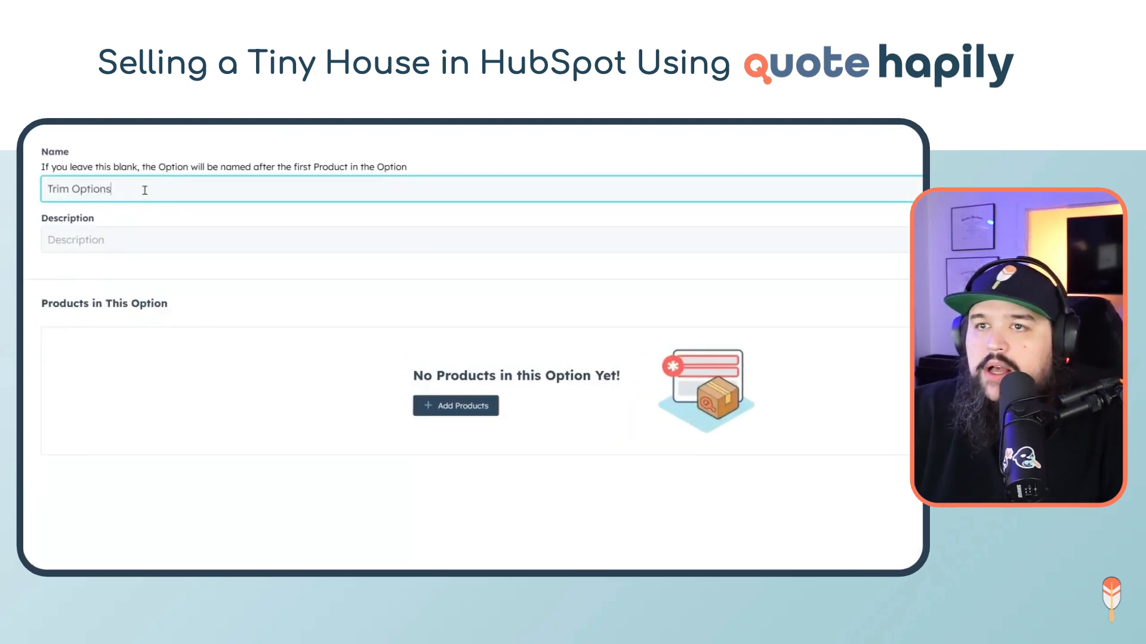
pyautogui.click(479, 430)
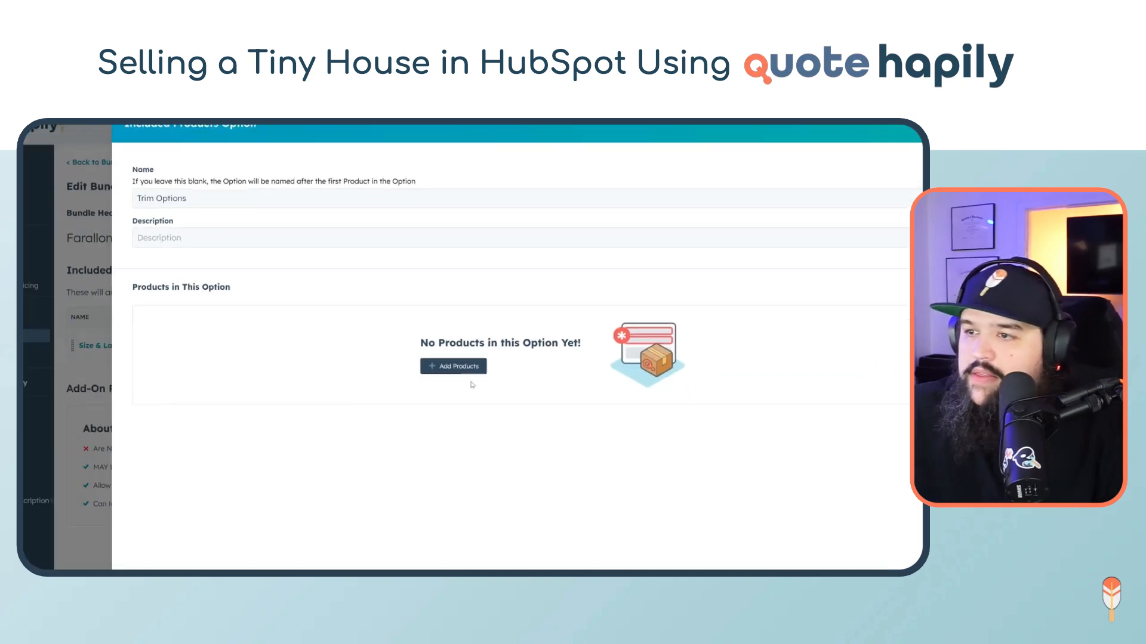
# Add Red, While Silver first, followed by White, Bronze Trim and Cedar Wood, Bronze Trim, to the Trim Options option
pyautogui.click(469, 367)
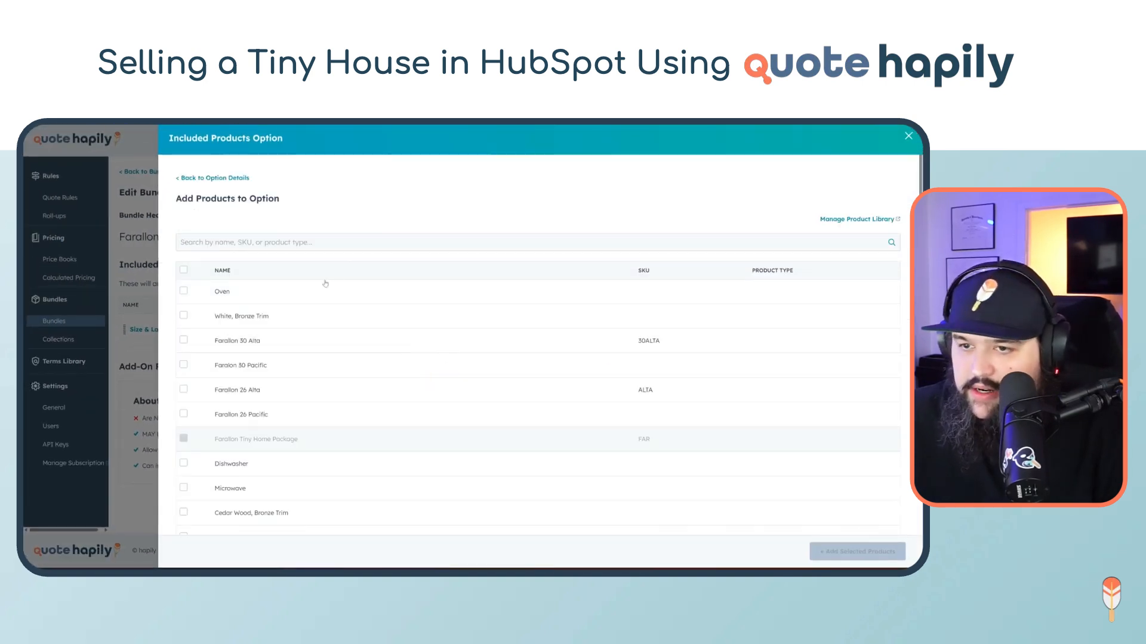
pyautogui.click(184, 316)
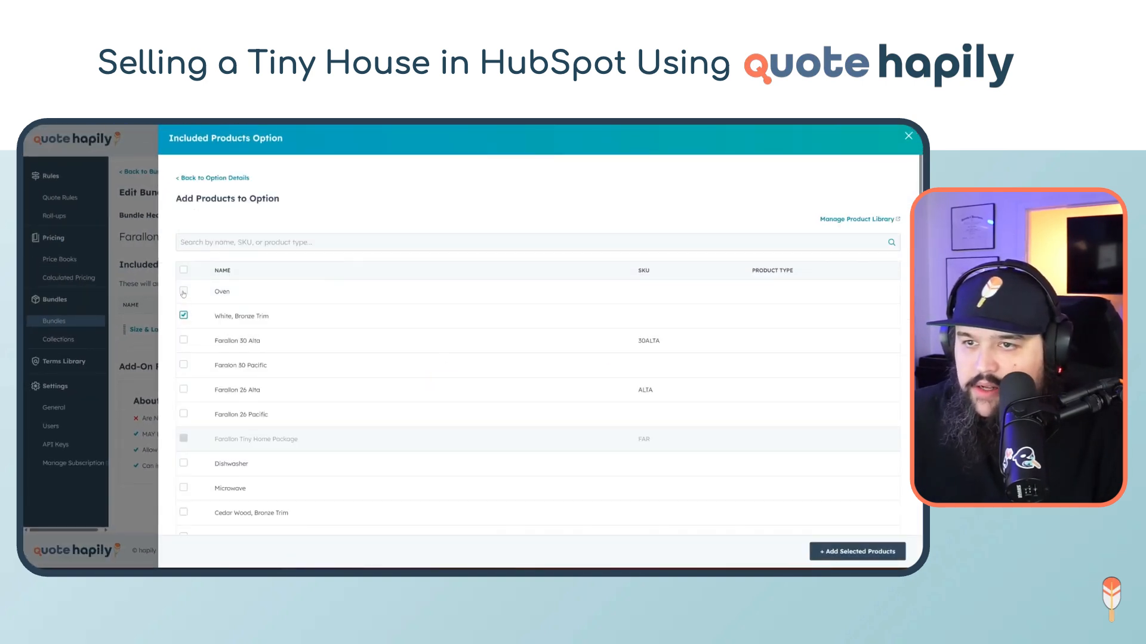
pyautogui.scroll(-2, 213, 463)
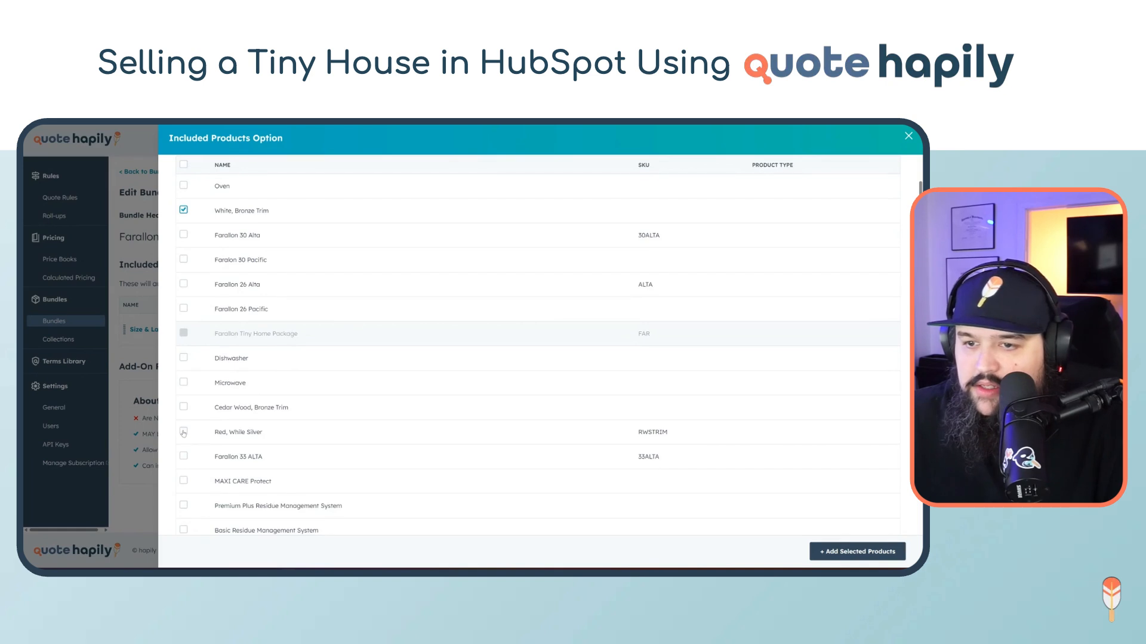
pyautogui.click(184, 210)
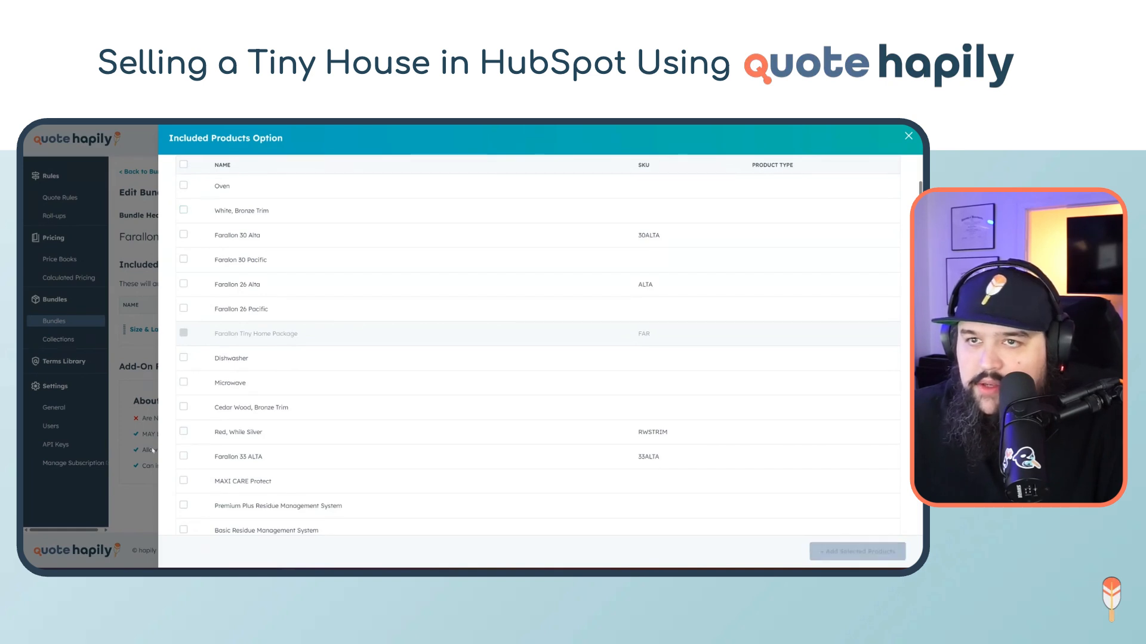
pyautogui.click(184, 431)
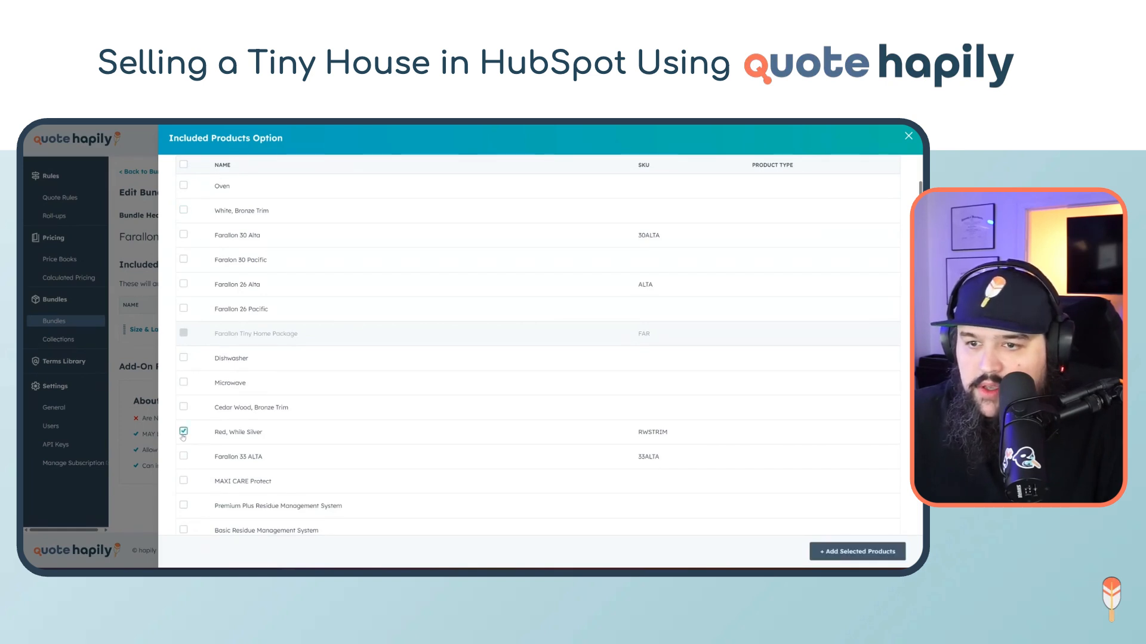
pyautogui.click(183, 210)
pyautogui.click(184, 408)
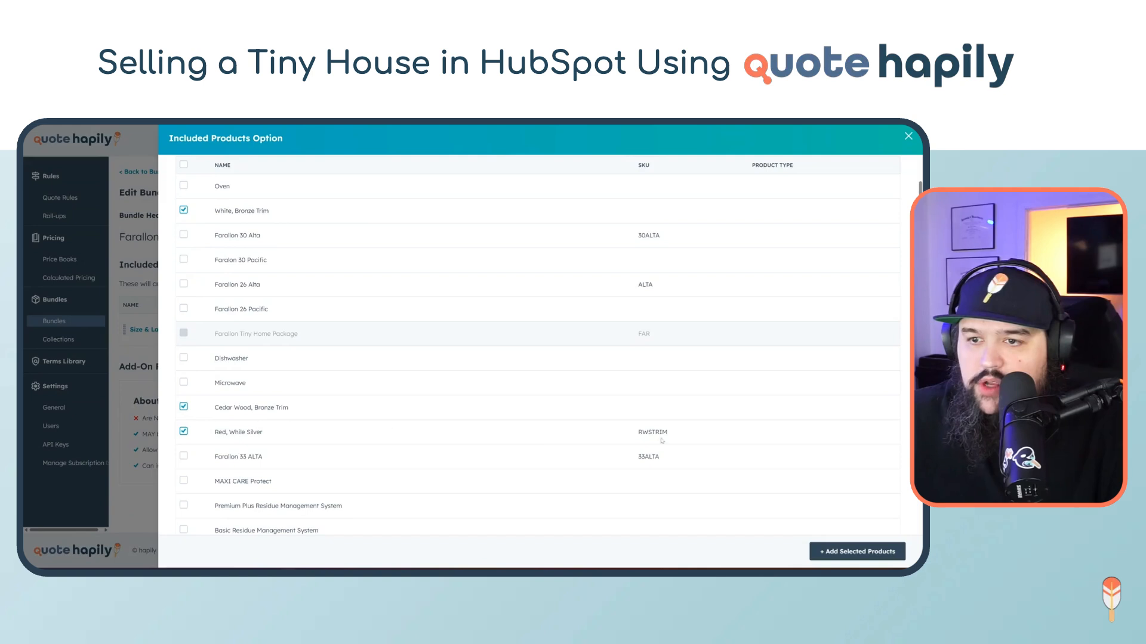
pyautogui.click(860, 559)
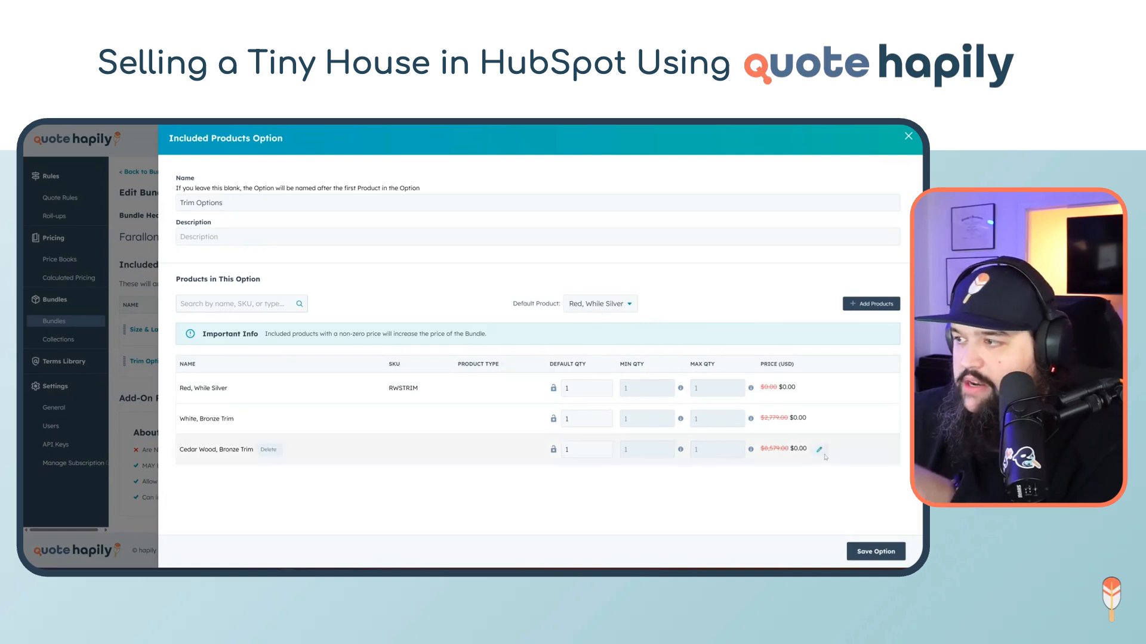
# Reset the price overrides of White, Bronze Trim and Cedar Wood, Bronze Trim, and save the Trim Options option
pyautogui.click(819, 420)
pyautogui.click(568, 436)
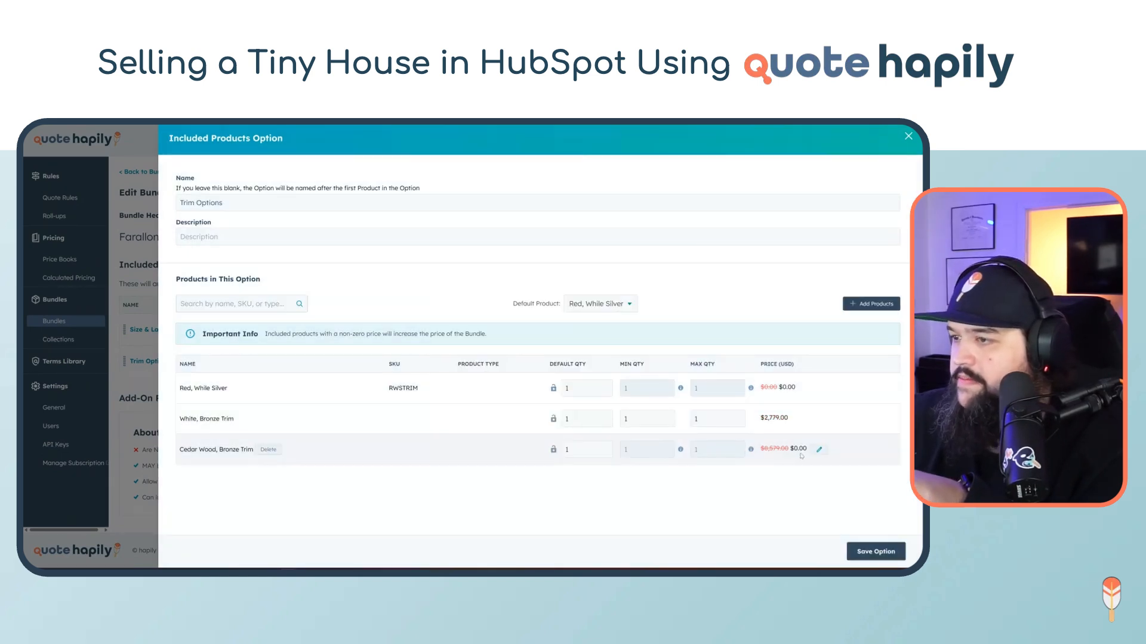
pyautogui.click(816, 450)
pyautogui.click(564, 437)
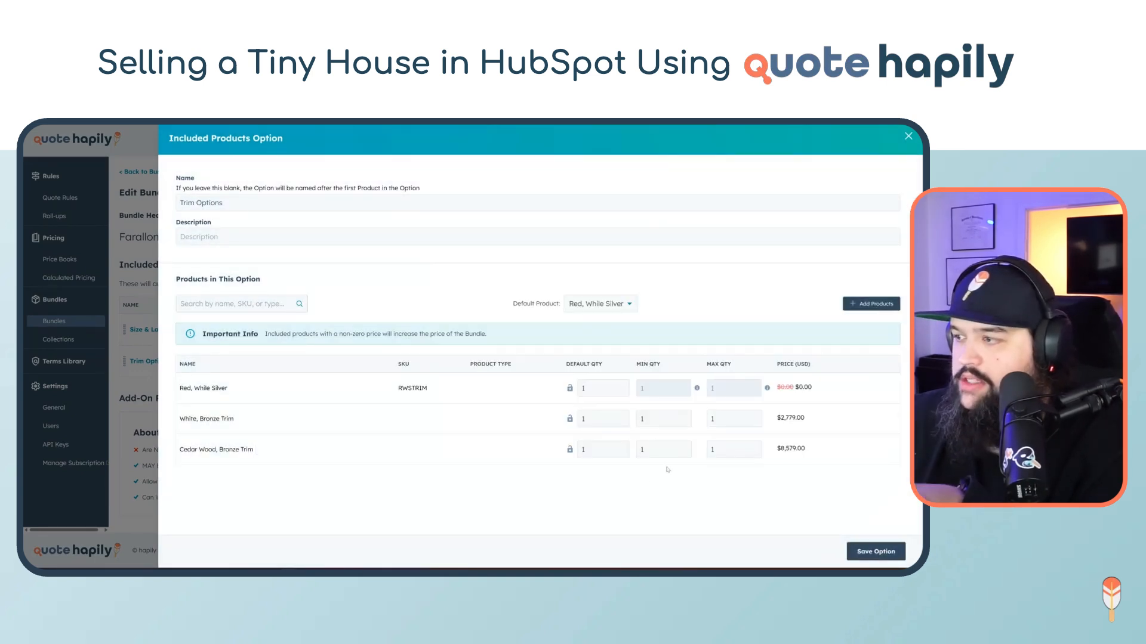
pyautogui.click(875, 551)
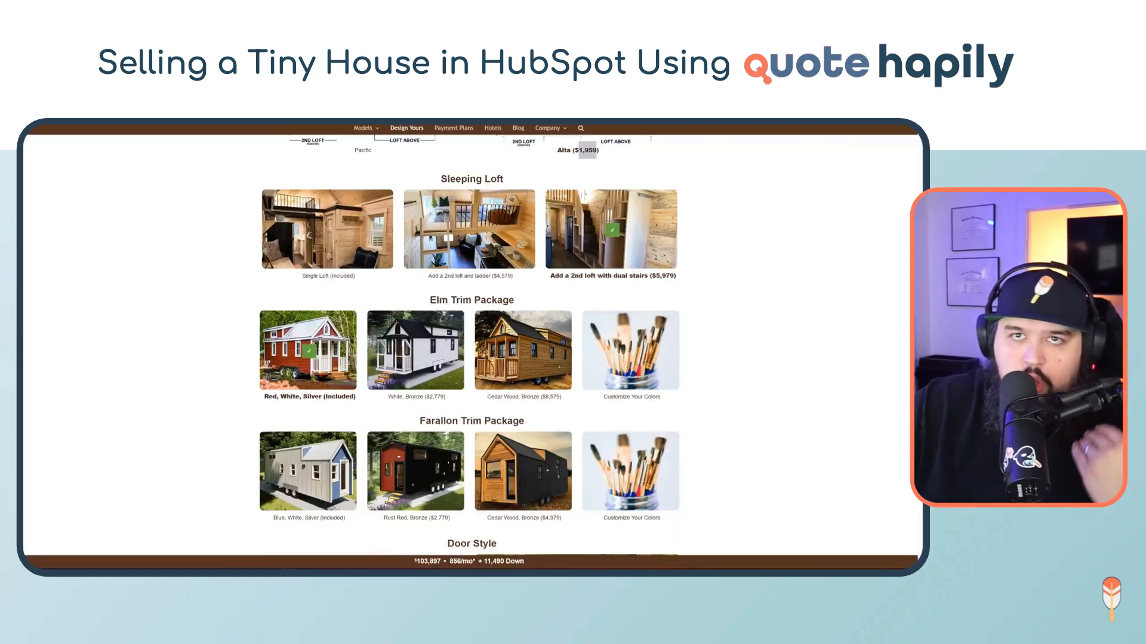
# Review the kitchen choices on the builder's website and create an add-on product option named "Kitchen Accessories" in the bundle
pyautogui.scroll(-20, 656, 418)
pyautogui.scroll(4, 411, 348)
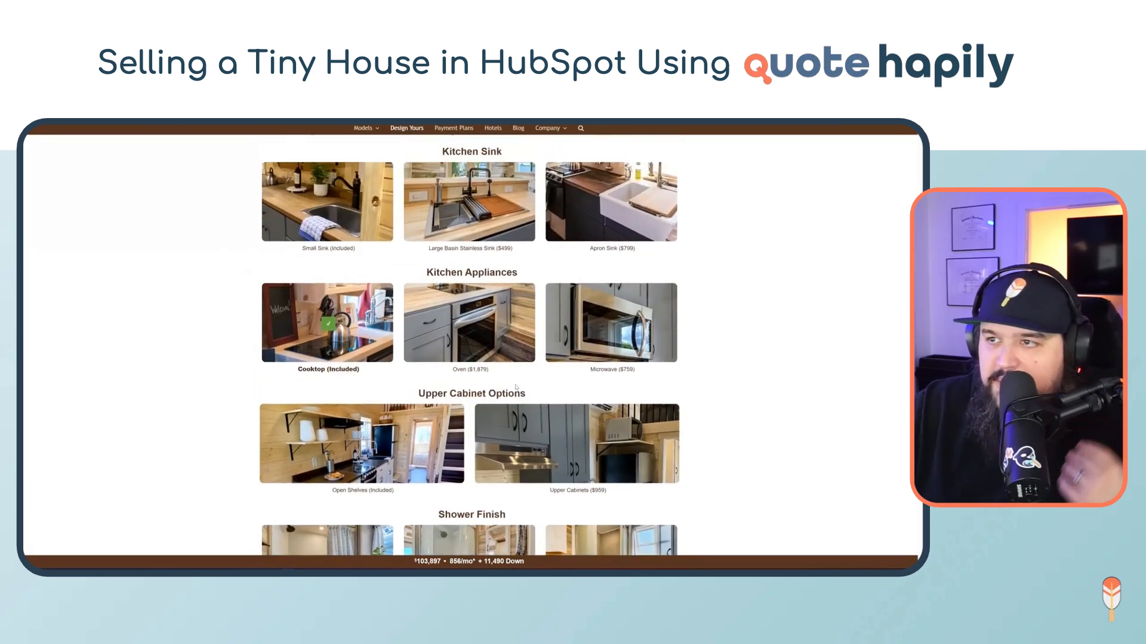
pyautogui.scroll(5, 411, 347)
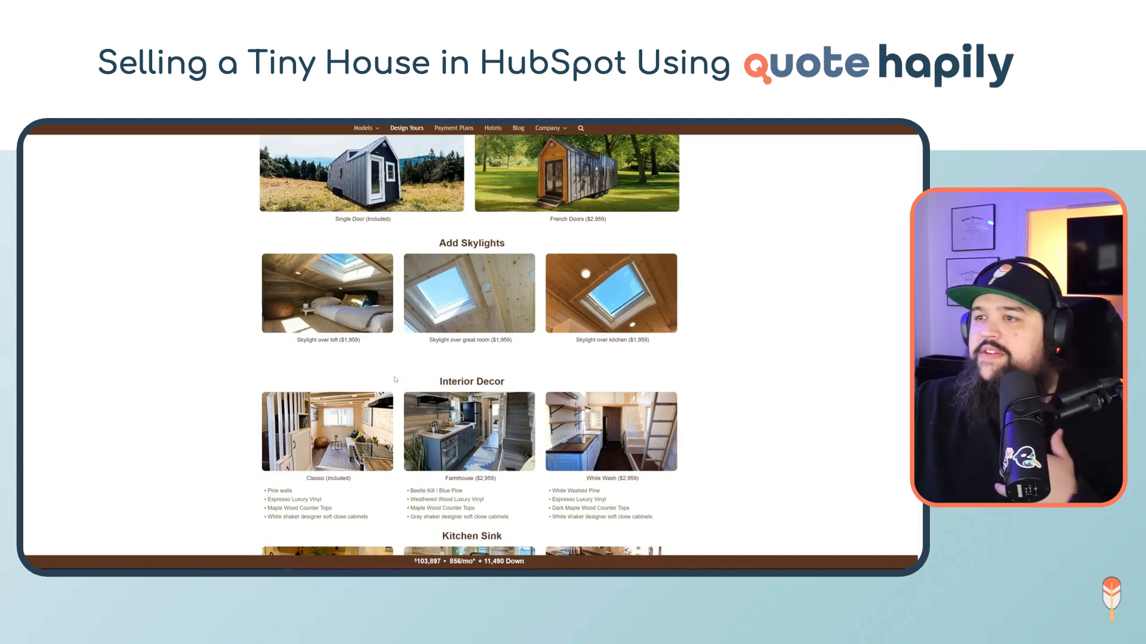
pyautogui.scroll(2, 643, 414)
pyautogui.scroll(7, 643, 414)
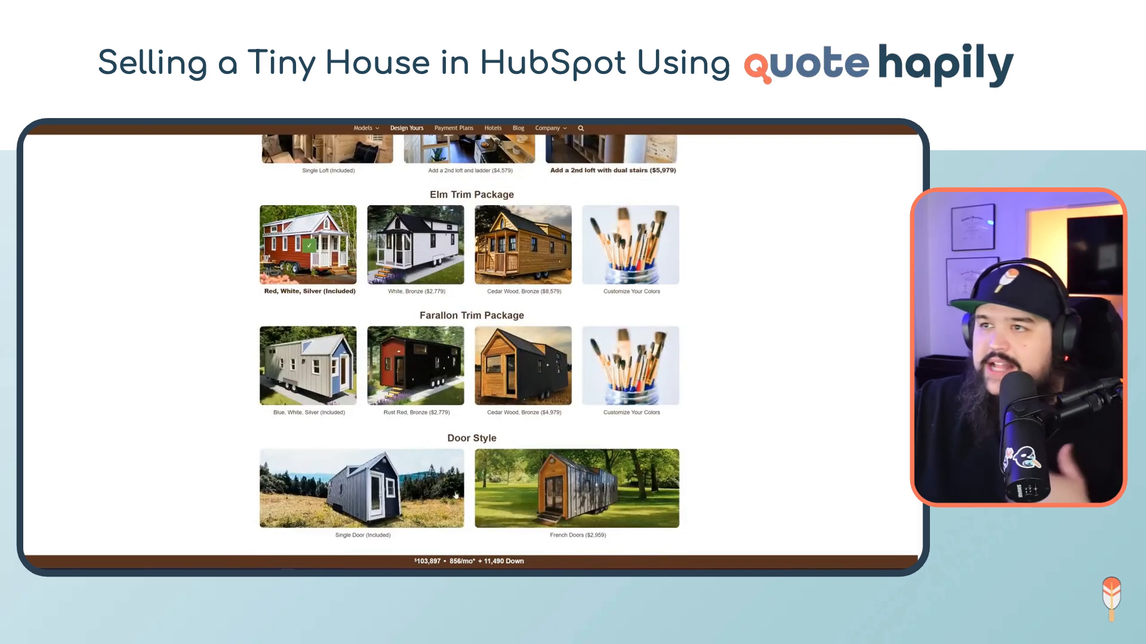
pyautogui.scroll(3, 583, 443)
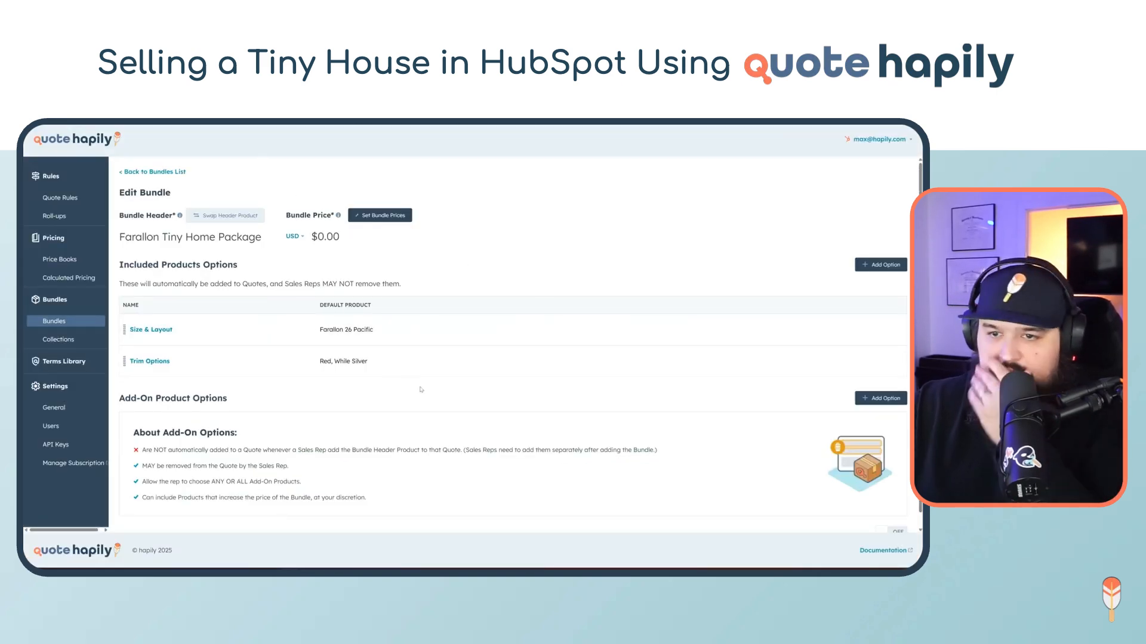
pyautogui.click(881, 398)
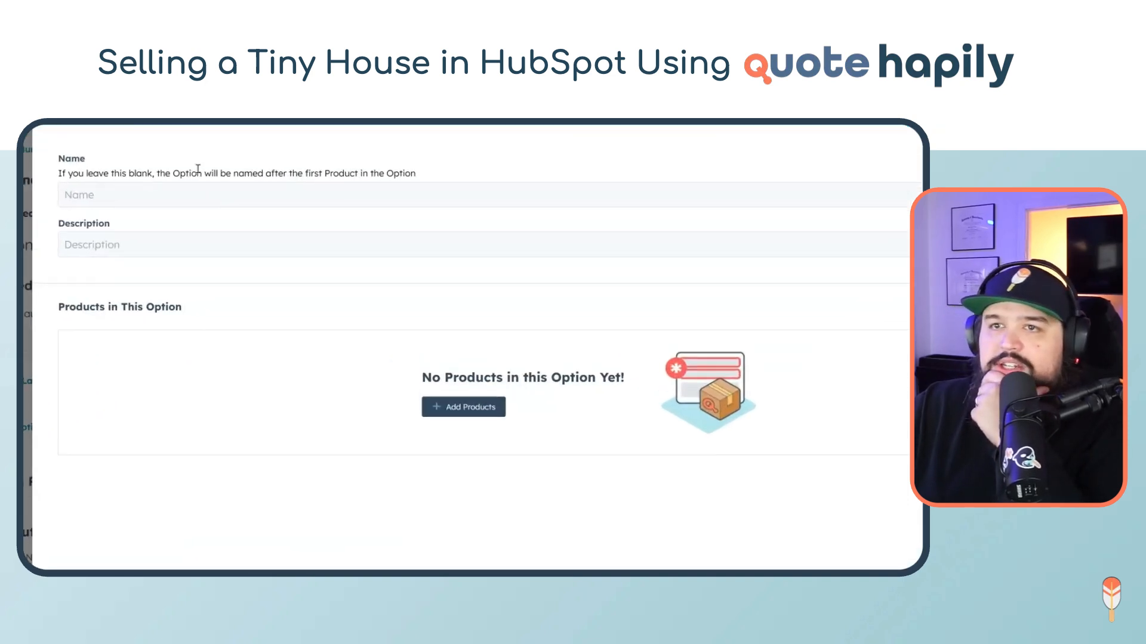
pyautogui.click(275, 199)
pyautogui.click(177, 191)
pyautogui.write('Kitch')
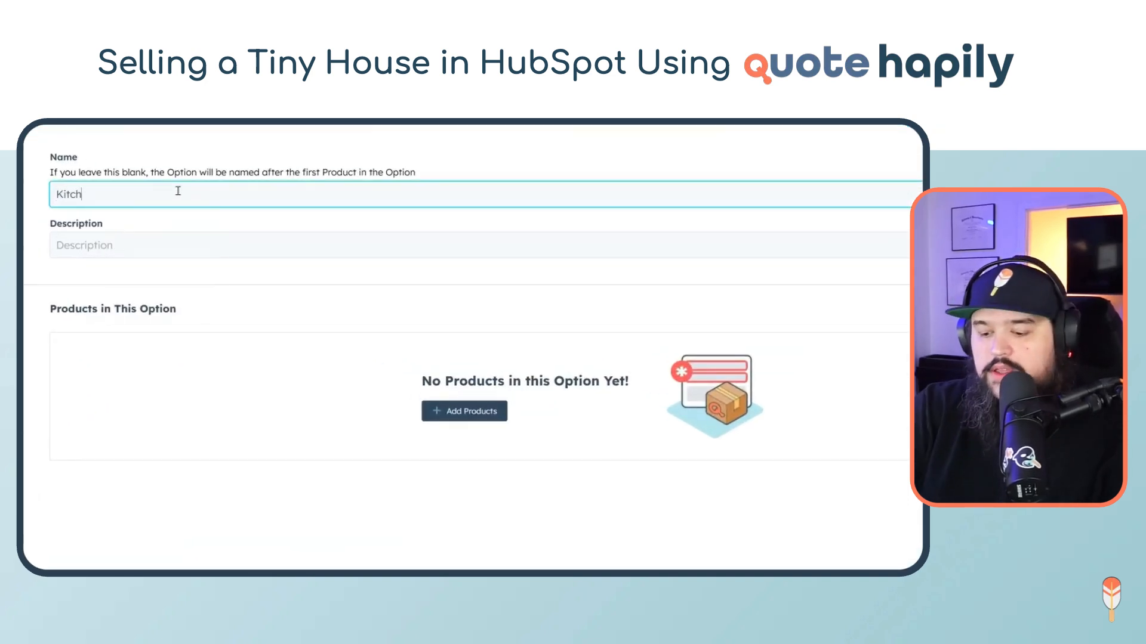
pyautogui.write('en Accessories')
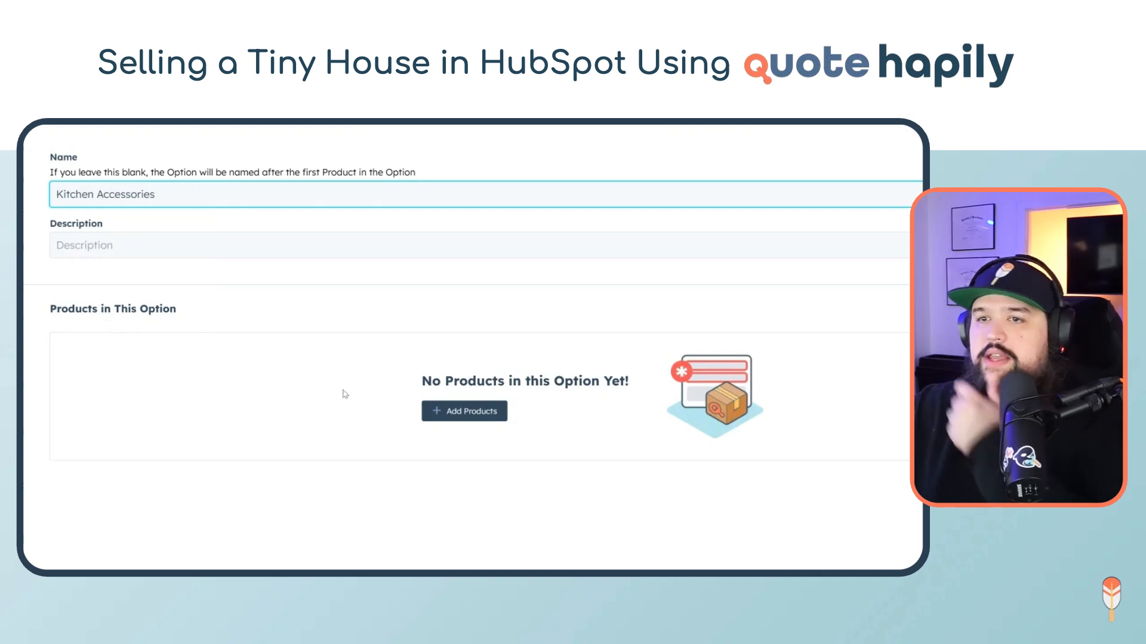
# Add the Oven, Dishwasher and Microwave products to the Kitchen Accessories option
pyautogui.click(464, 411)
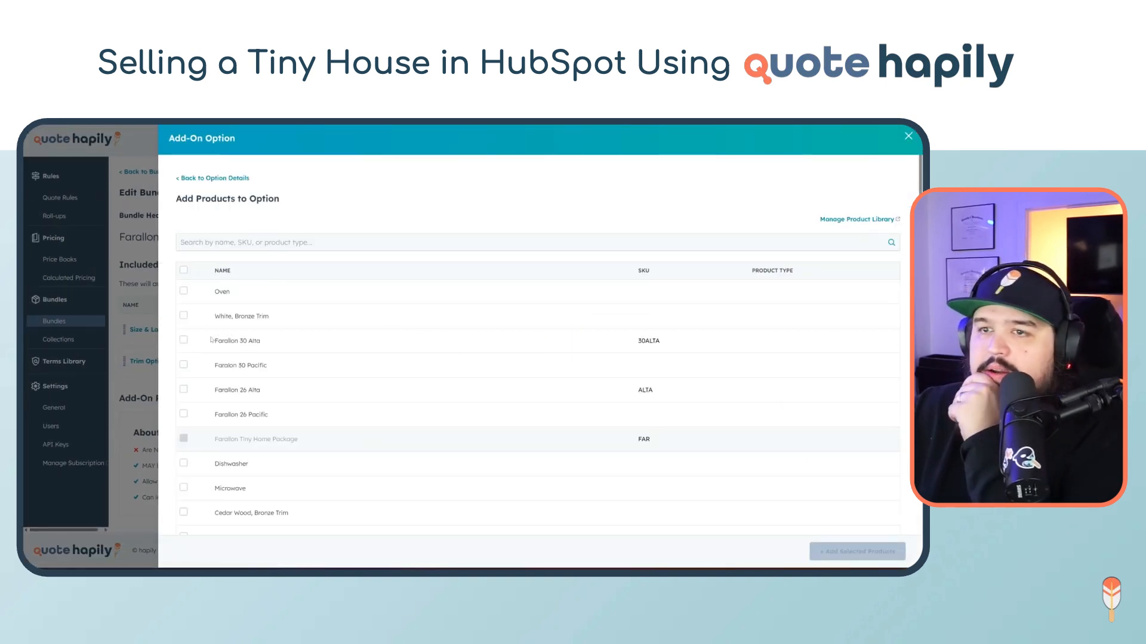
pyautogui.click(183, 290)
pyautogui.scroll(-2, 185, 370)
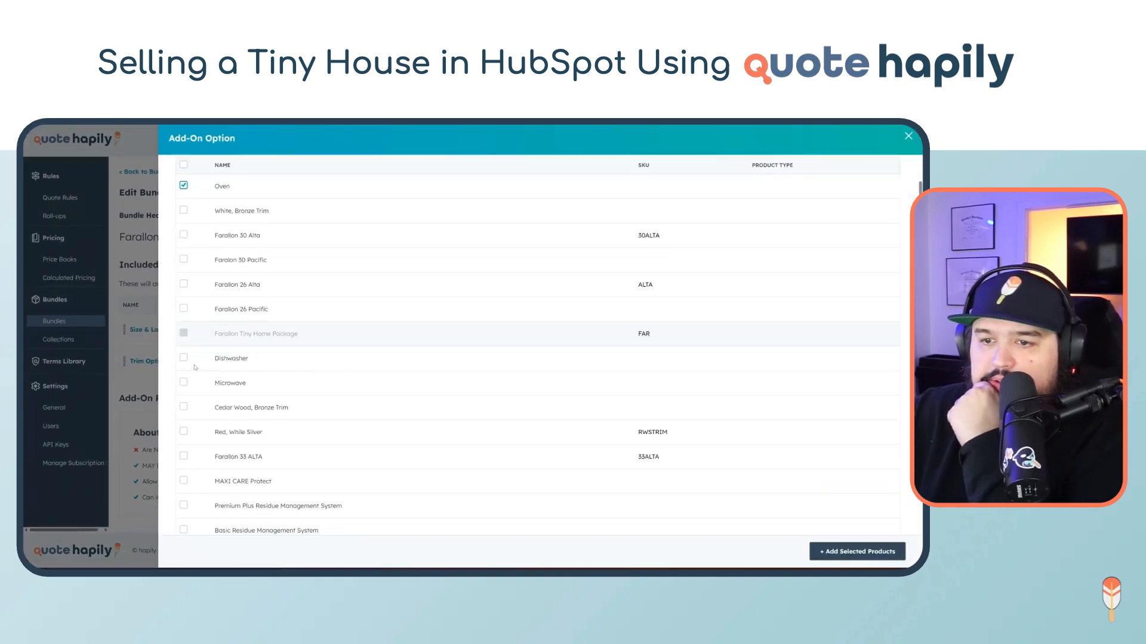
pyautogui.click(183, 358)
pyautogui.click(857, 551)
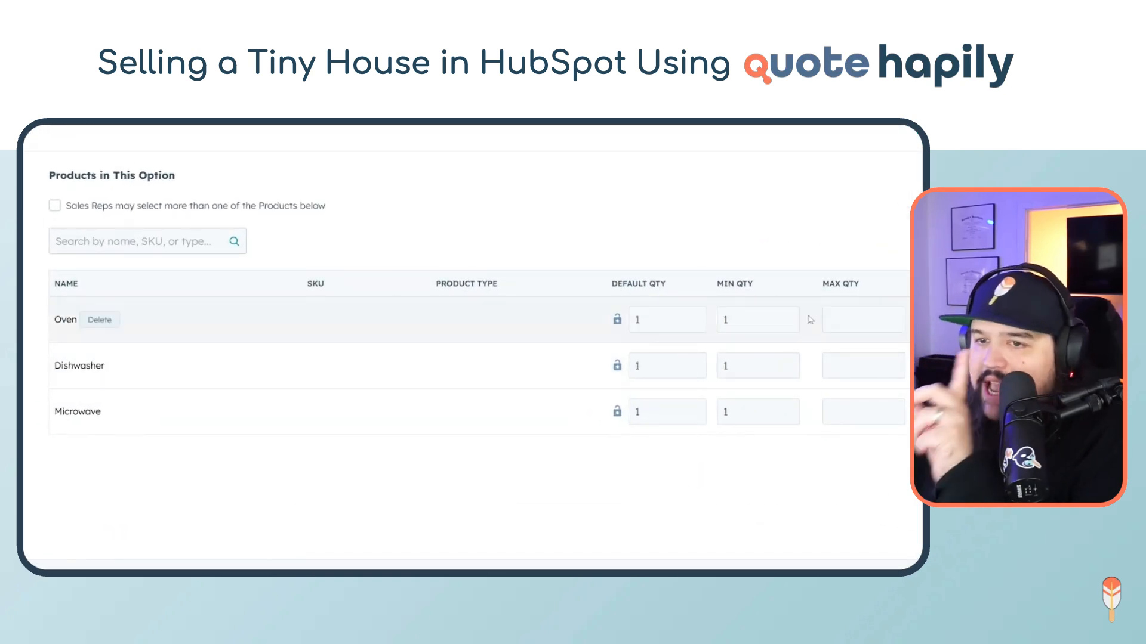
# Set the maximum quantity of the Oven, Dishwasher and Microwave to 1 each
pyautogui.click(855, 318)
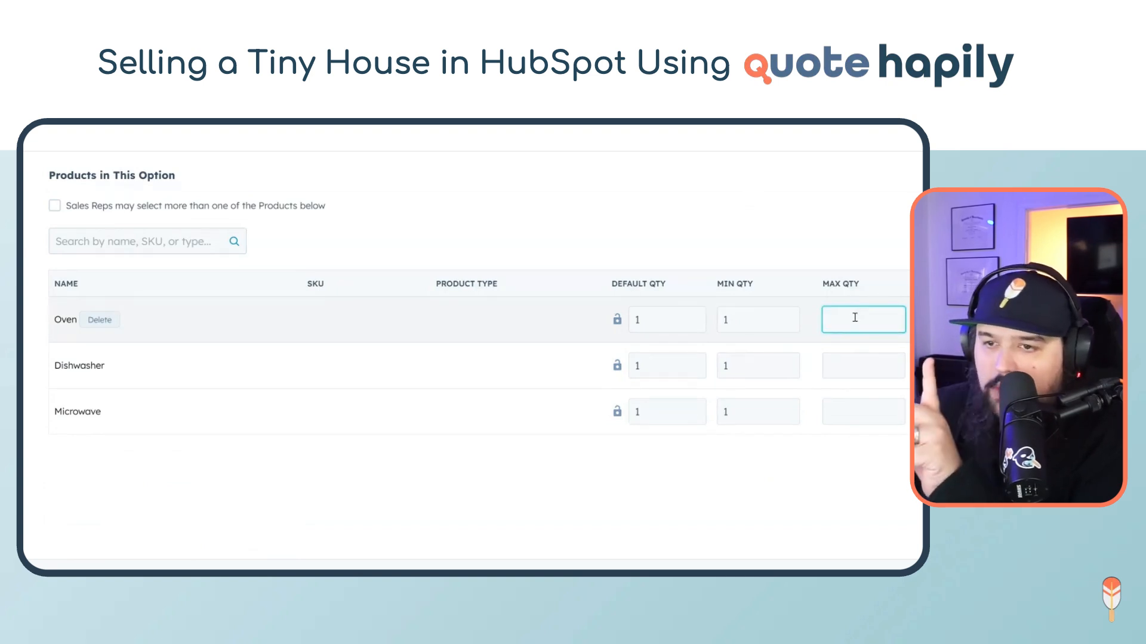
pyautogui.write('1')
pyautogui.click(859, 365)
pyautogui.write('1')
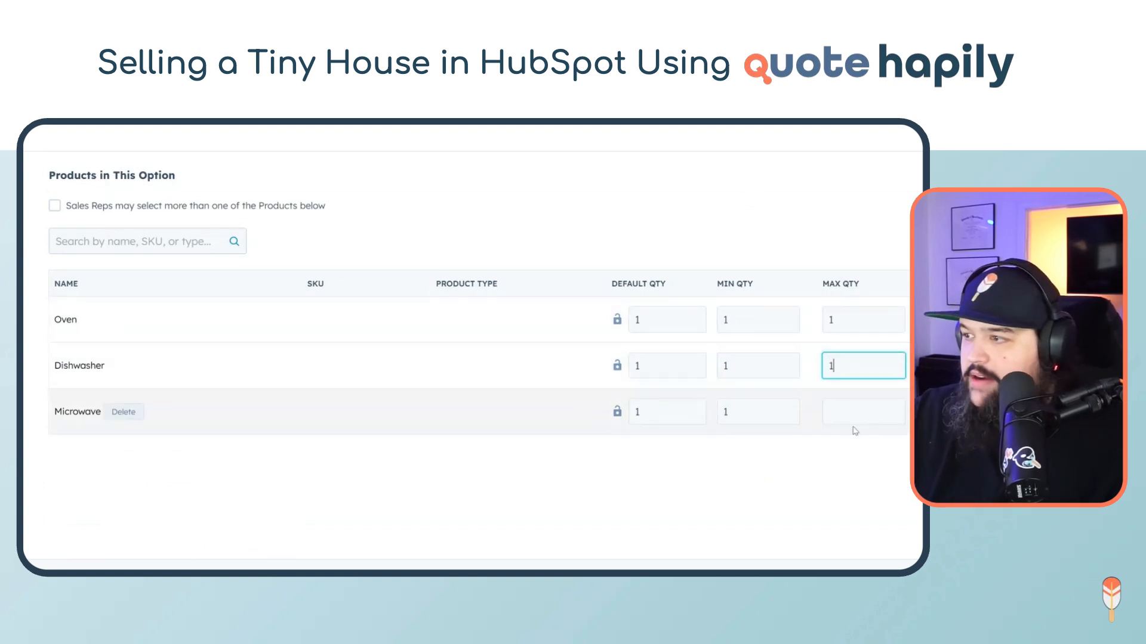
pyautogui.click(850, 427)
pyautogui.click(840, 412)
pyautogui.write('1')
pyautogui.click(826, 507)
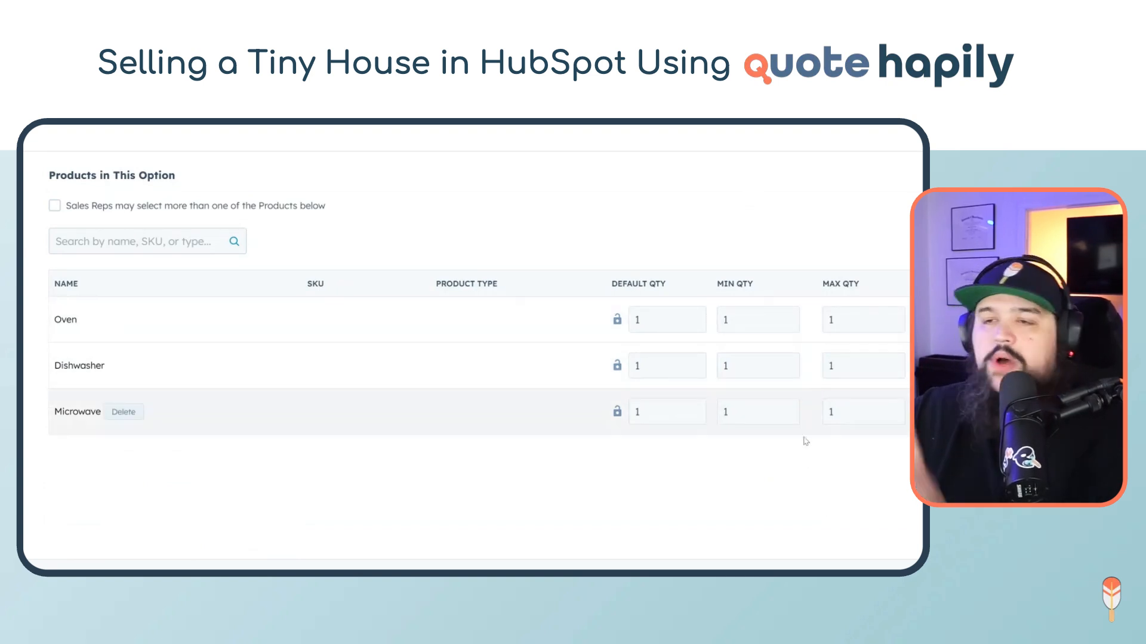
# Allow sales reps to select more than one kitchen product, save the option, and turn the Farallon bundle on
pyautogui.click(54, 205)
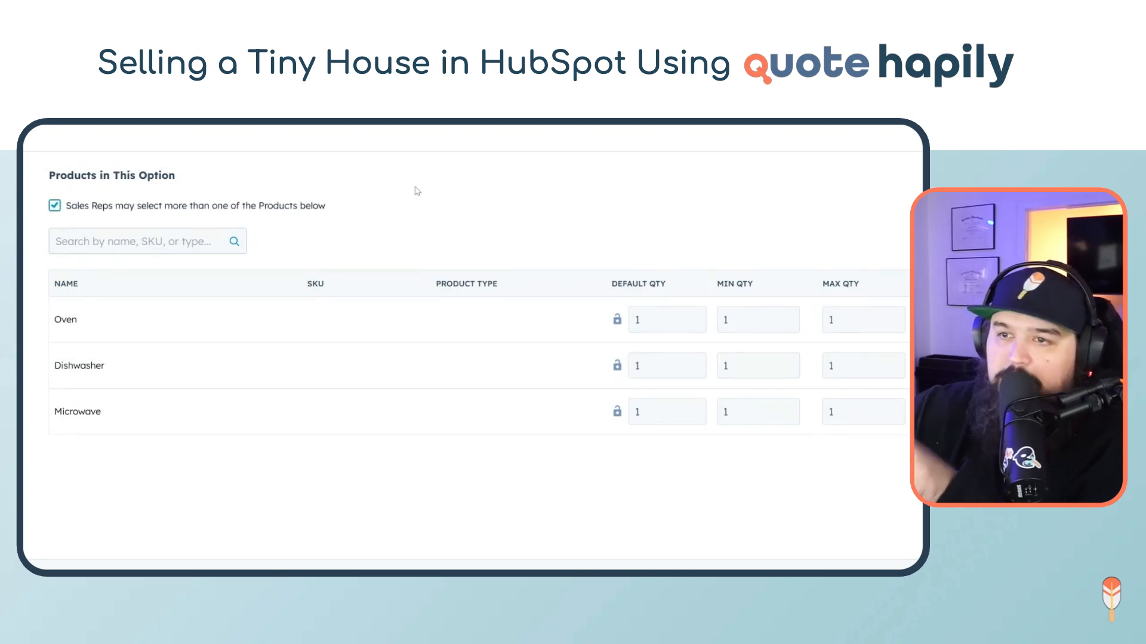
pyautogui.moveTo(93, 365)
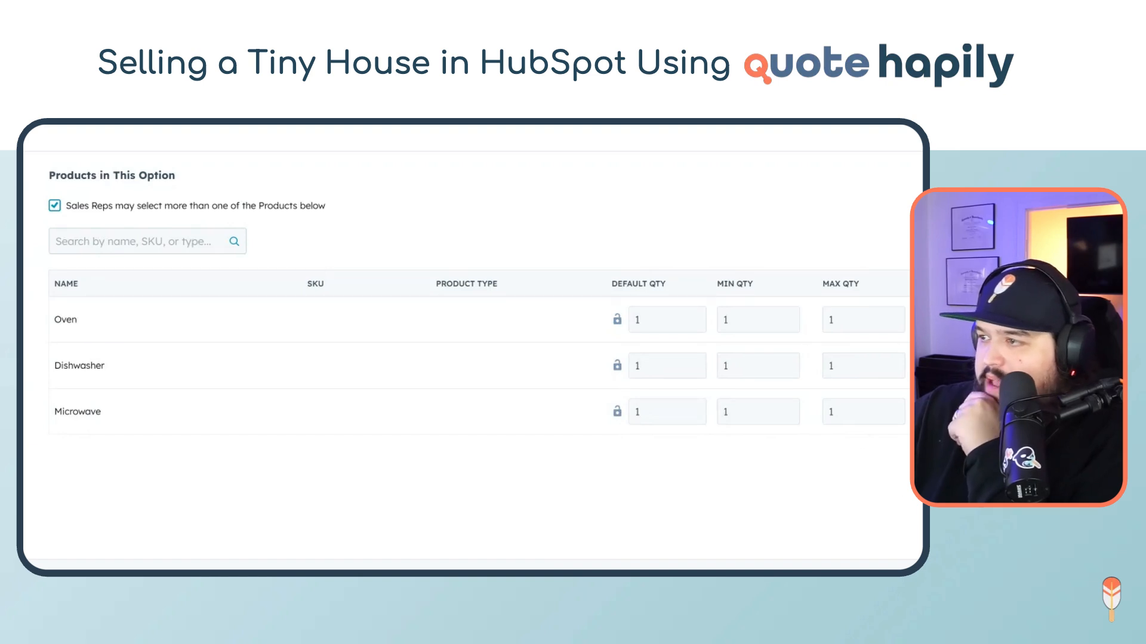
pyautogui.click(874, 552)
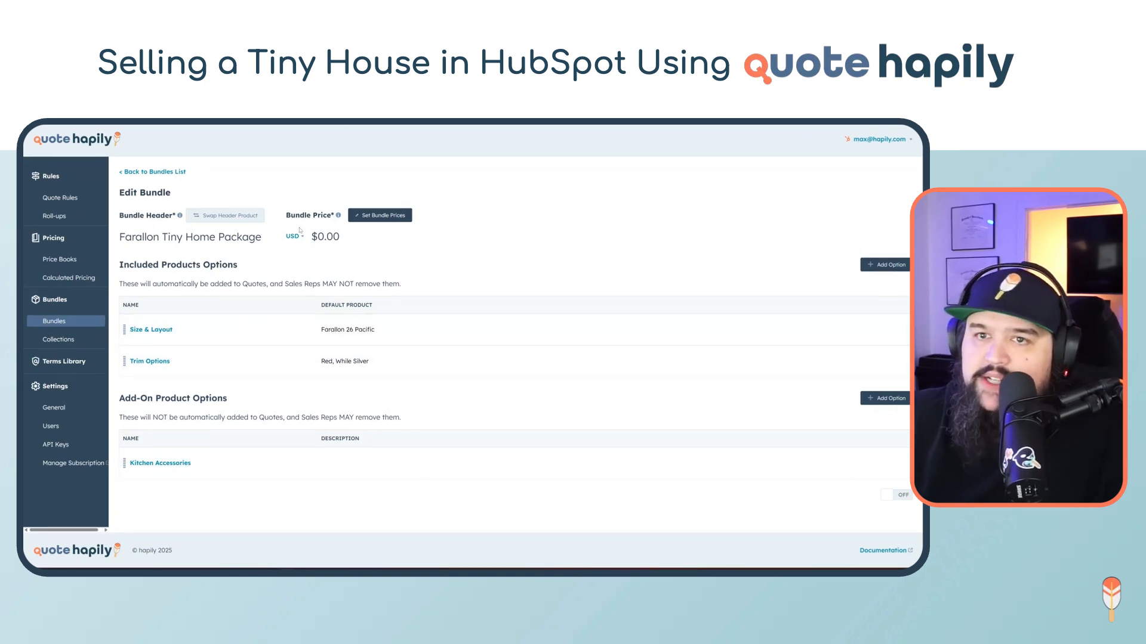
pyautogui.click(887, 493)
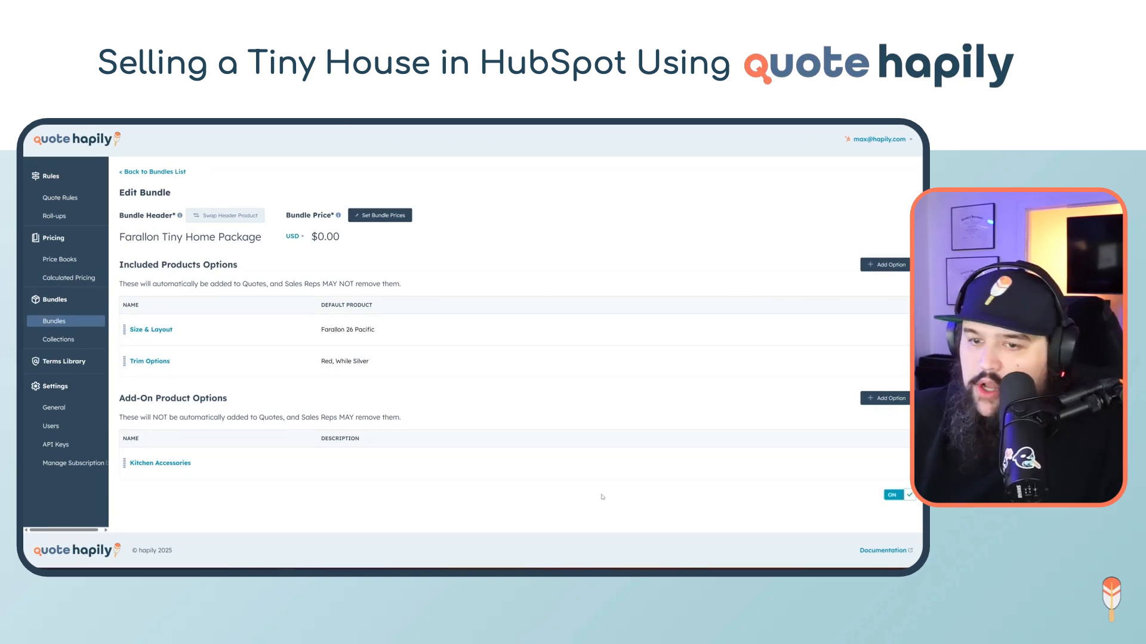
# Switch to HubSpot and create a deal named "Tiny Home" in the Sales Pipeline
pyautogui.click(268, 121)
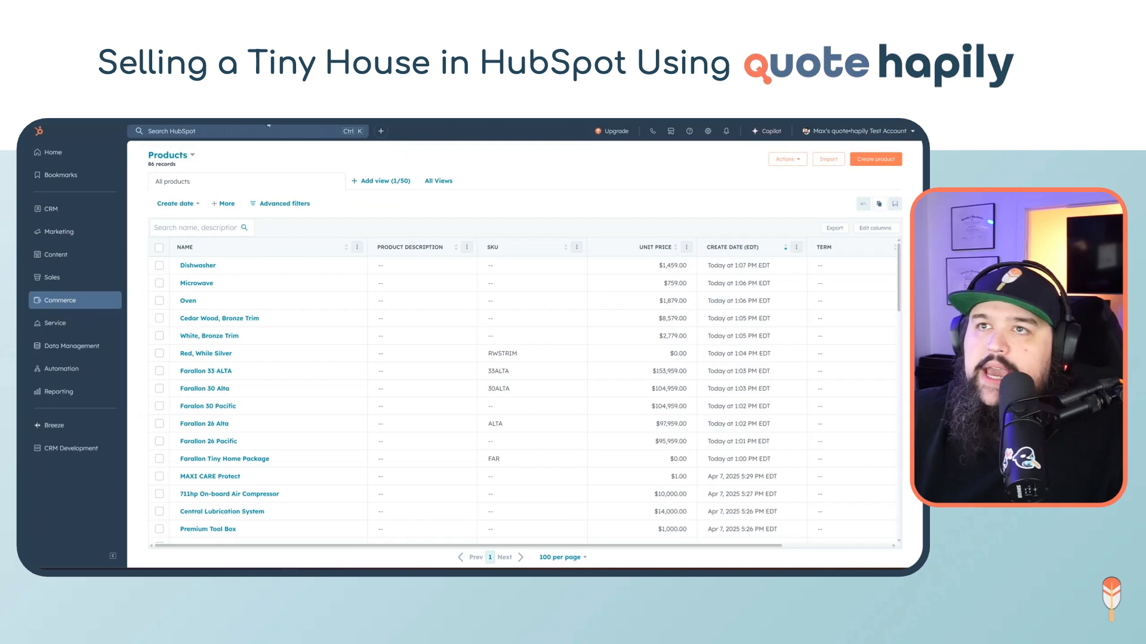
pyautogui.moveTo(95, 214)
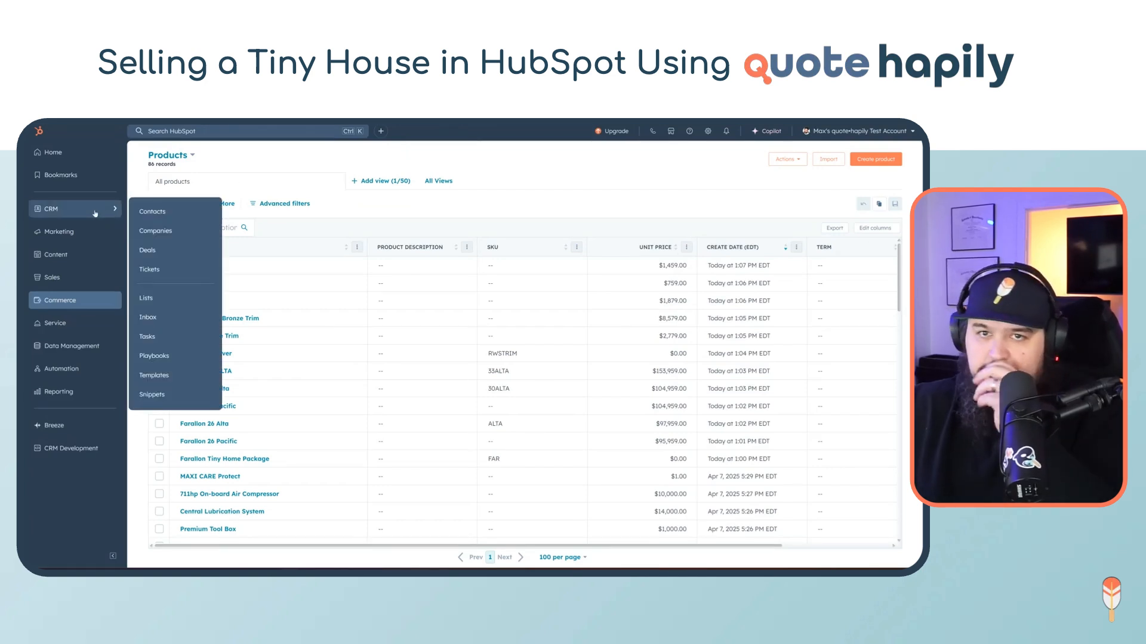
pyautogui.click(173, 250)
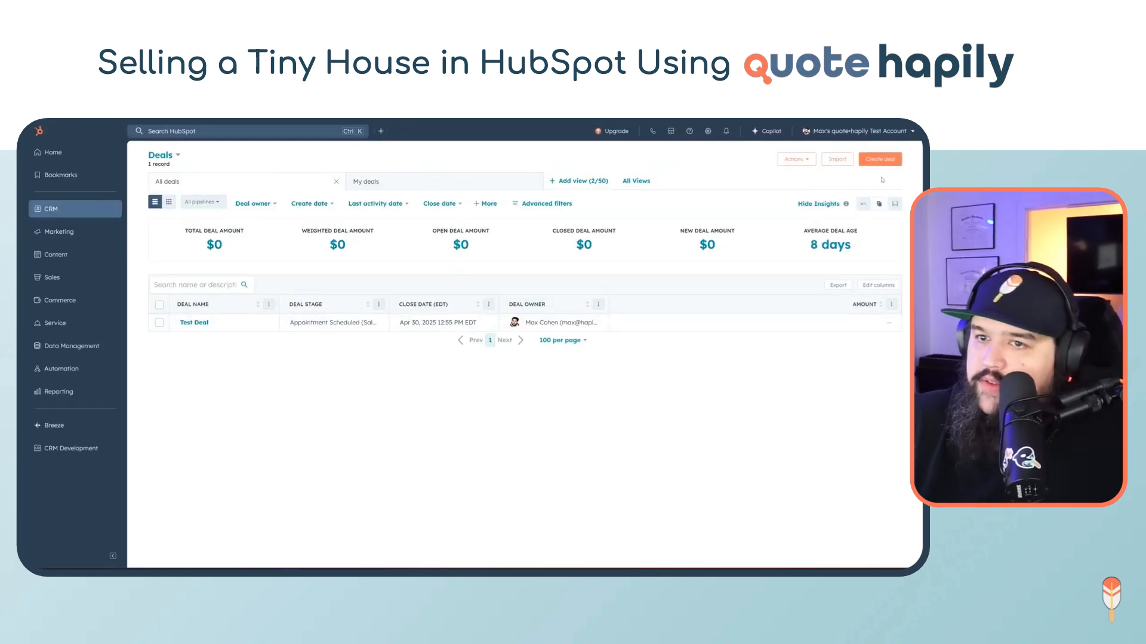
pyautogui.click(879, 159)
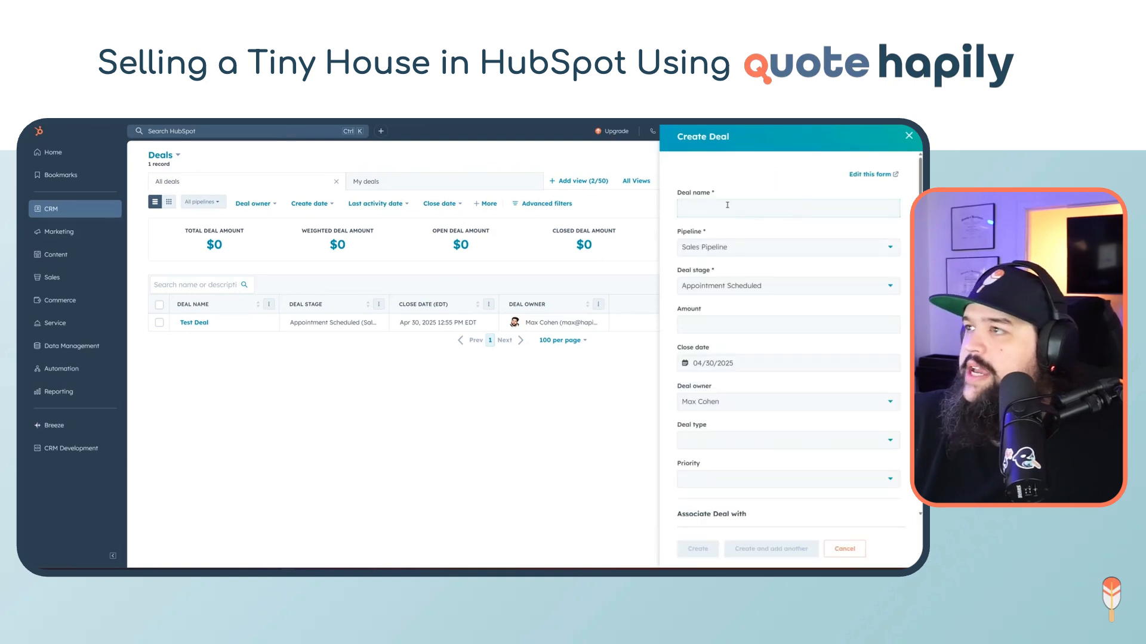
pyautogui.write('Tiny Home')
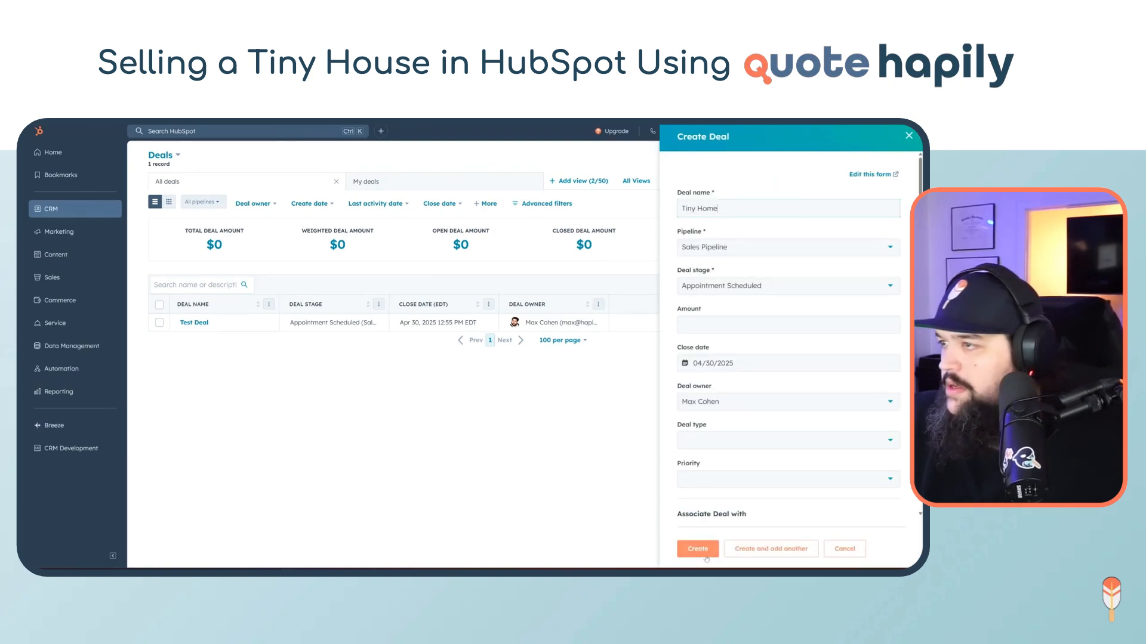
pyautogui.click(698, 549)
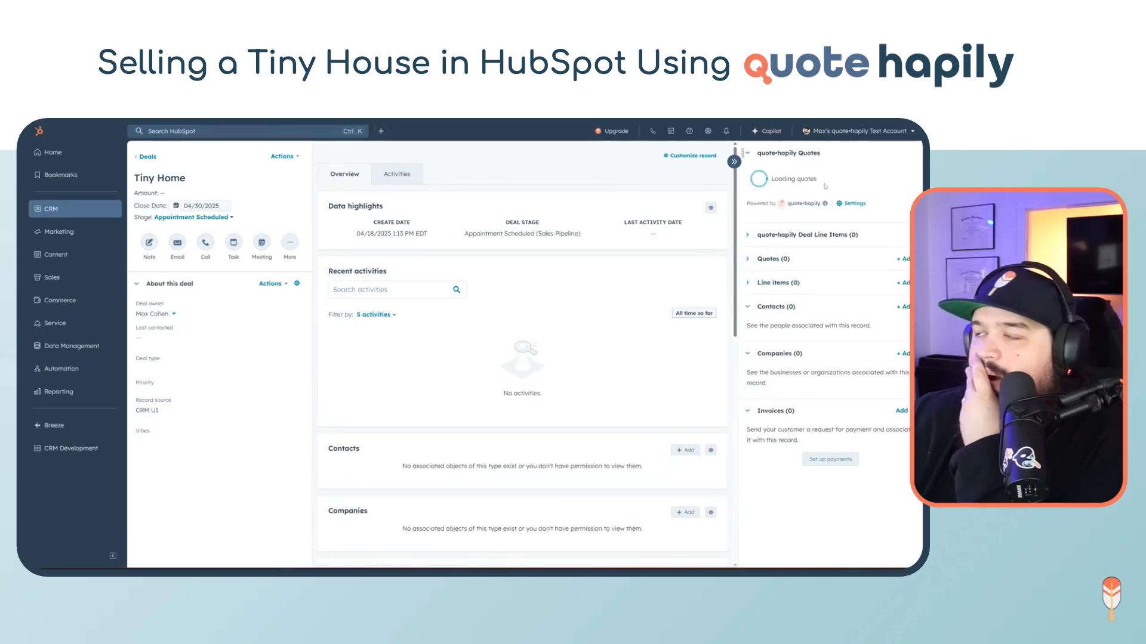
# Start a quote for the Tiny Home deal with the Modern Bundle template and add the Farallon Tiny Home Package bundle to it
pyautogui.click(827, 178)
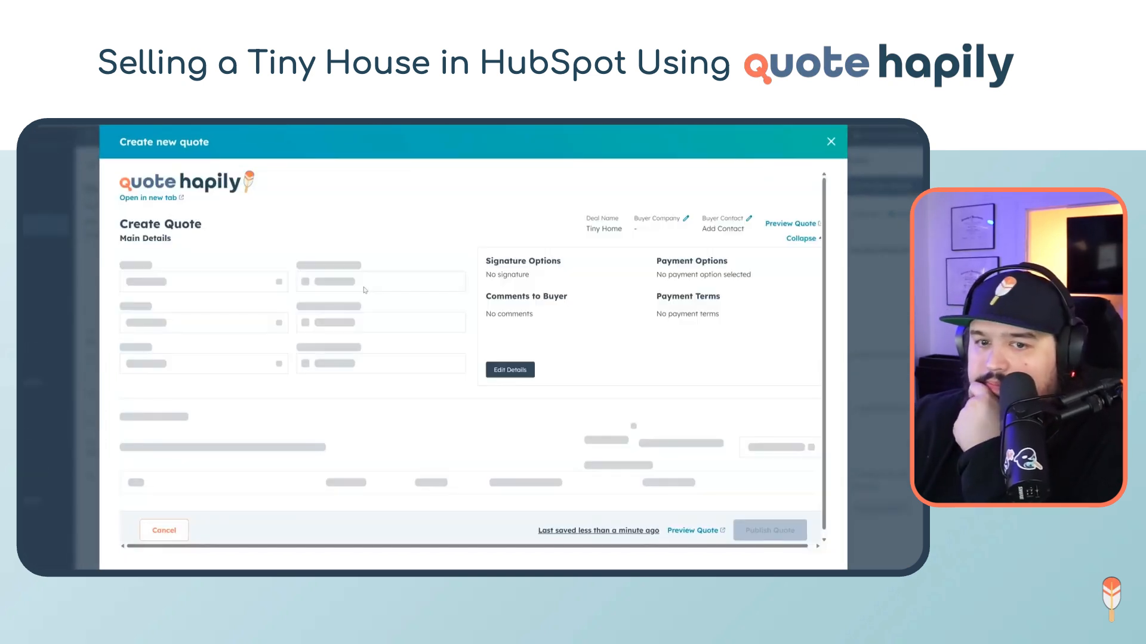
pyautogui.click(157, 404)
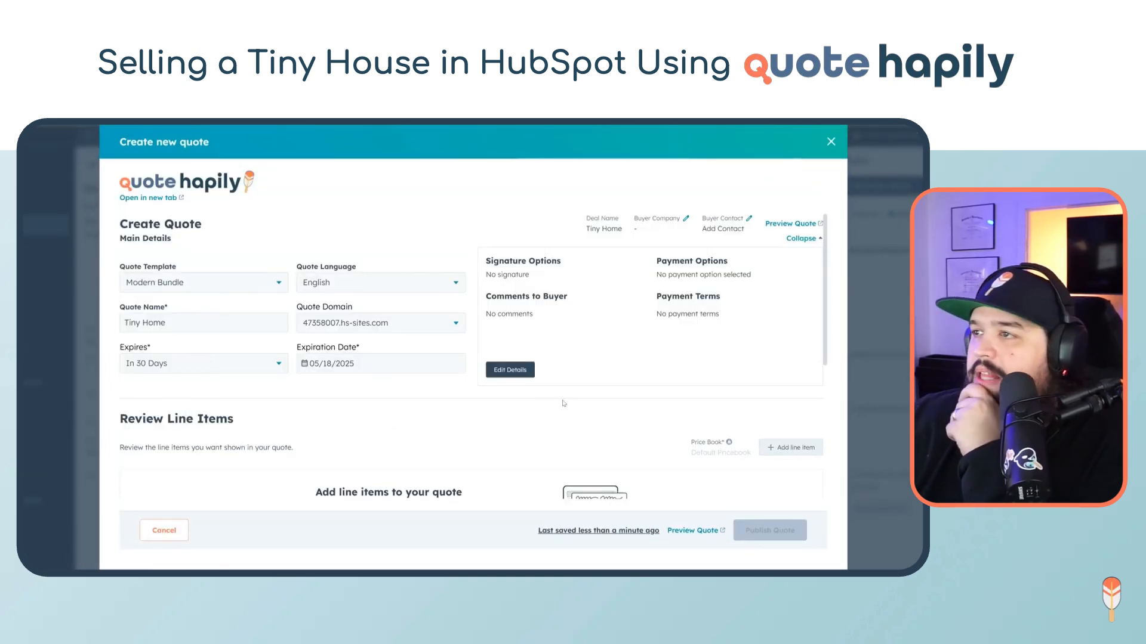
pyautogui.scroll(-5, 629, 410)
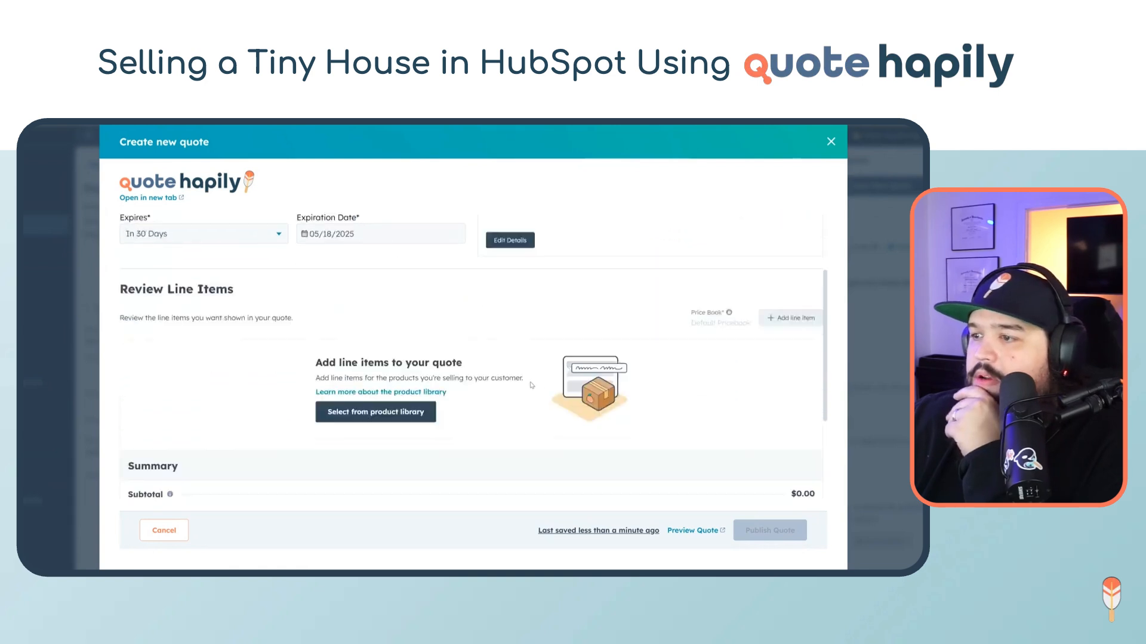
pyautogui.click(793, 287)
pyautogui.click(575, 268)
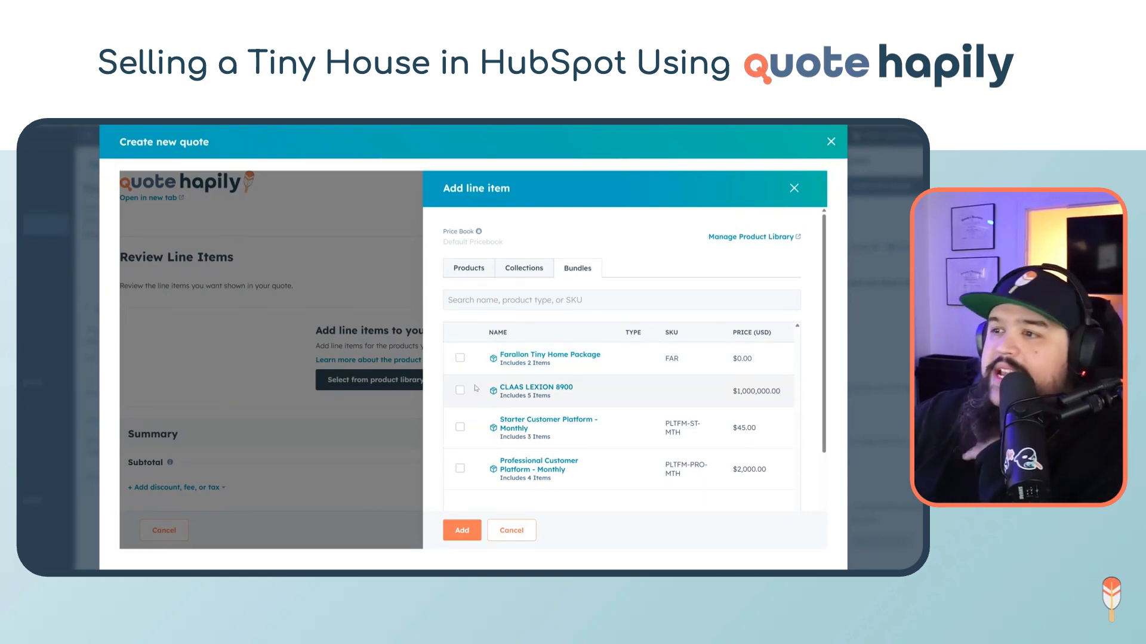
pyautogui.click(460, 358)
pyautogui.click(462, 530)
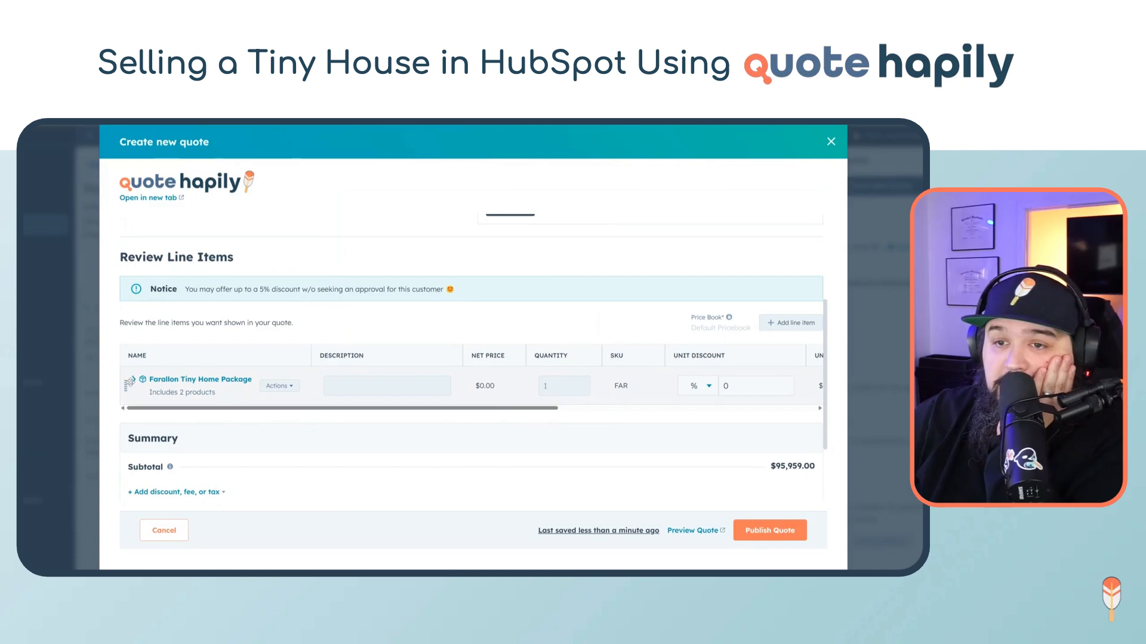
# Expand the Farallon Tiny Home Package line item and swap its Size & Layout product for Farallon 33 ALTA
pyautogui.click(134, 379)
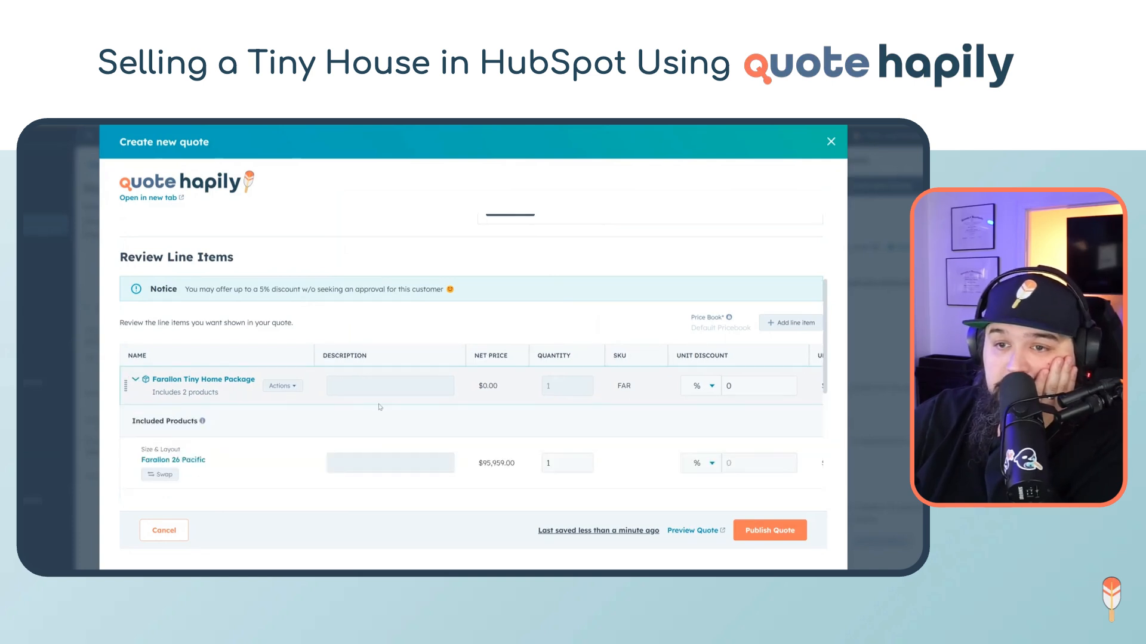
pyautogui.scroll(-3, 380, 407)
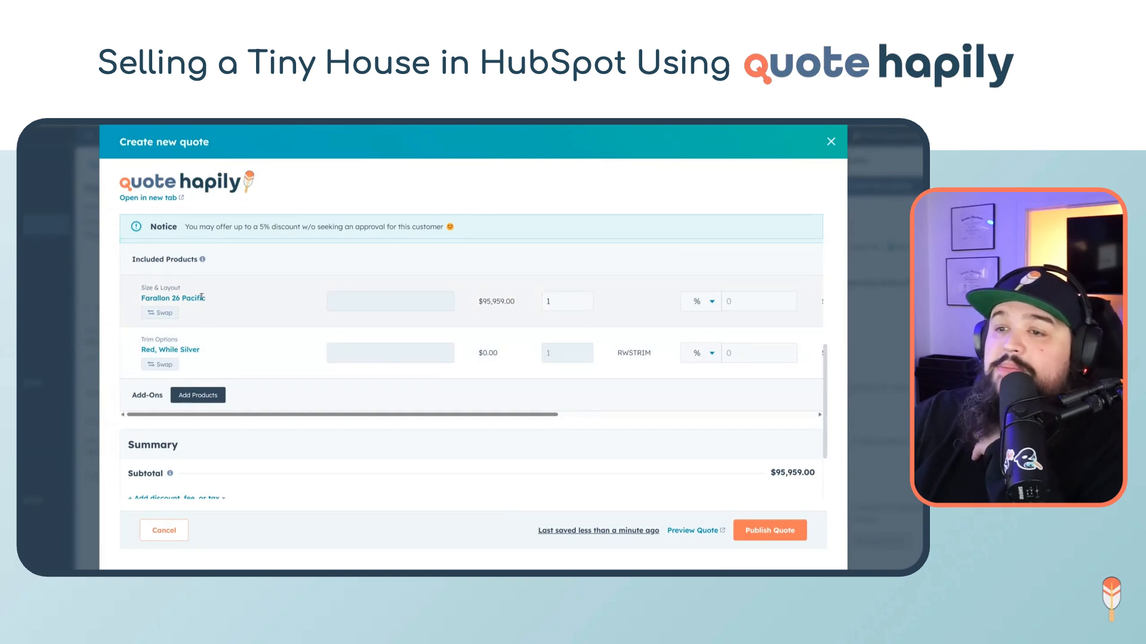
pyautogui.moveTo(762, 482); pyautogui.dragTo(817, 474)
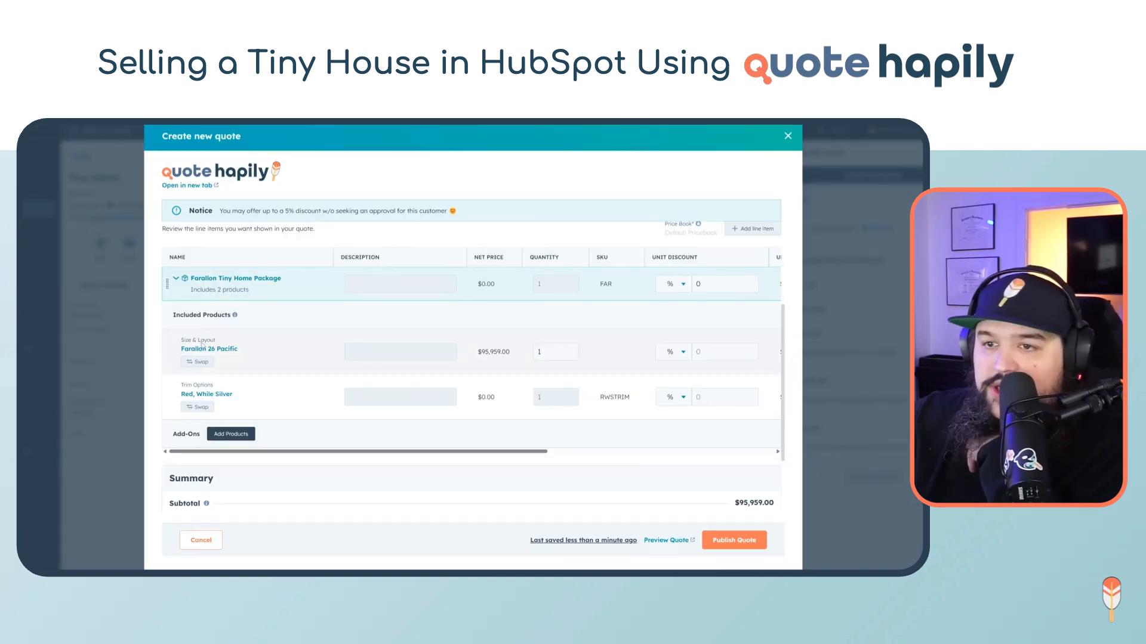
pyautogui.click(199, 364)
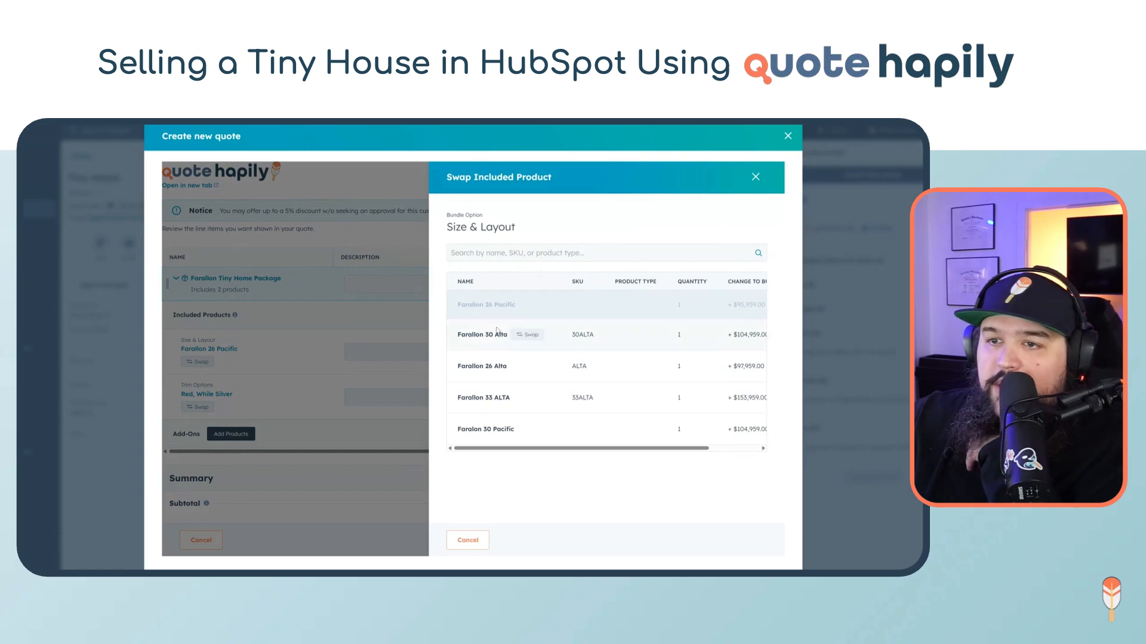
pyautogui.click(529, 399)
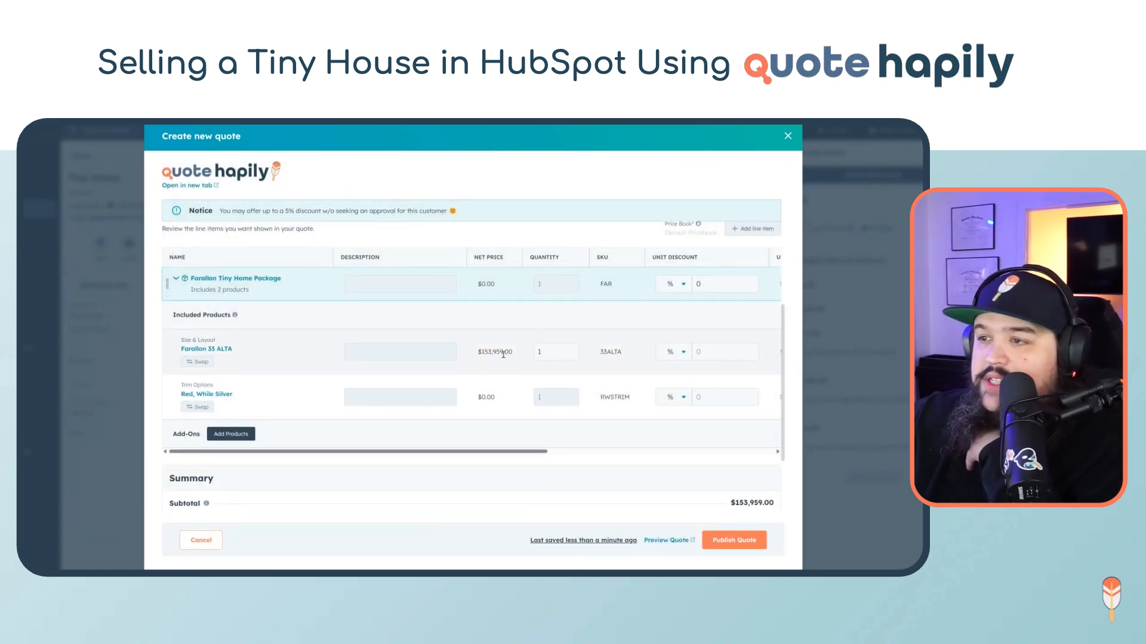
pyautogui.moveTo(478, 352); pyautogui.dragTo(519, 368)
# Swap the Trim Options product in the Farallon Tiny Home Package for White, Bronze Trim
pyautogui.scroll(-1, 418, 367)
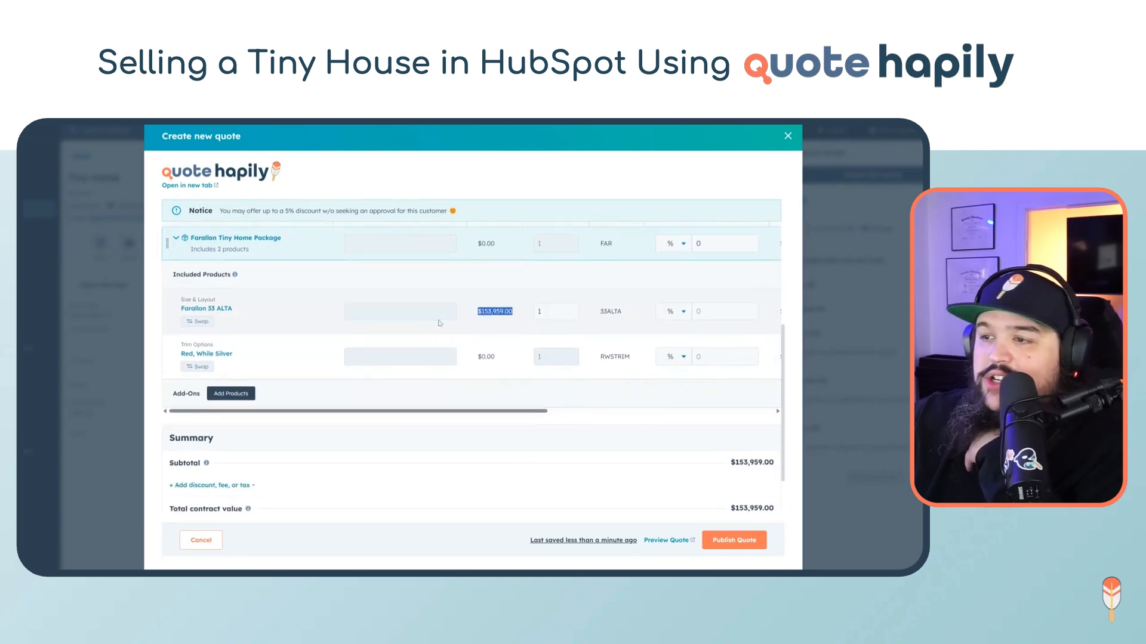
pyautogui.click(210, 367)
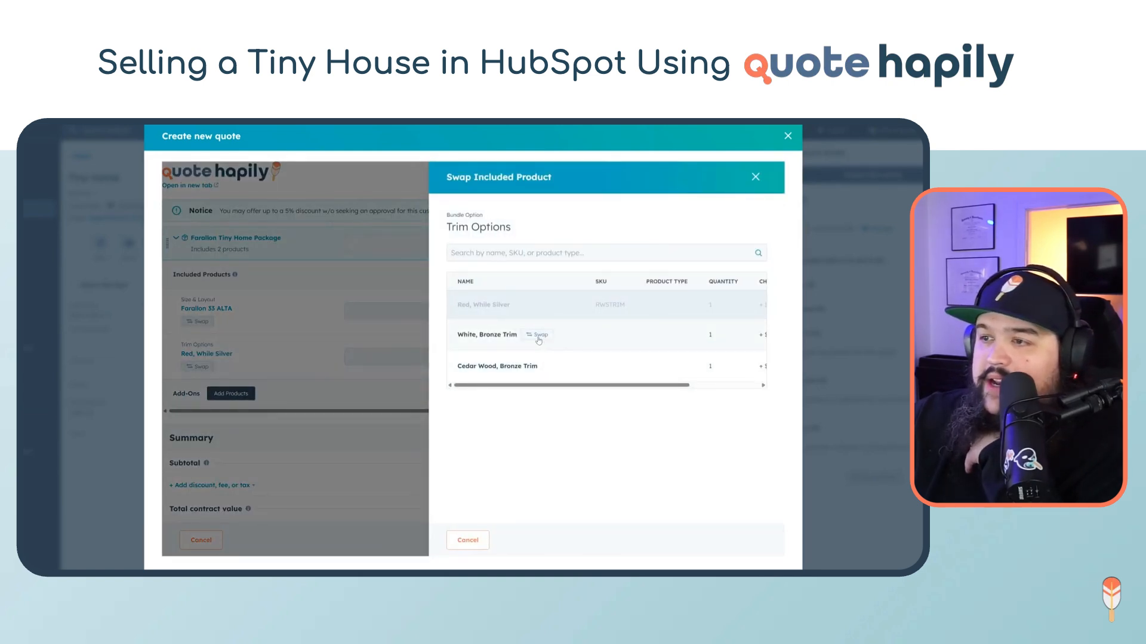
pyautogui.click(539, 335)
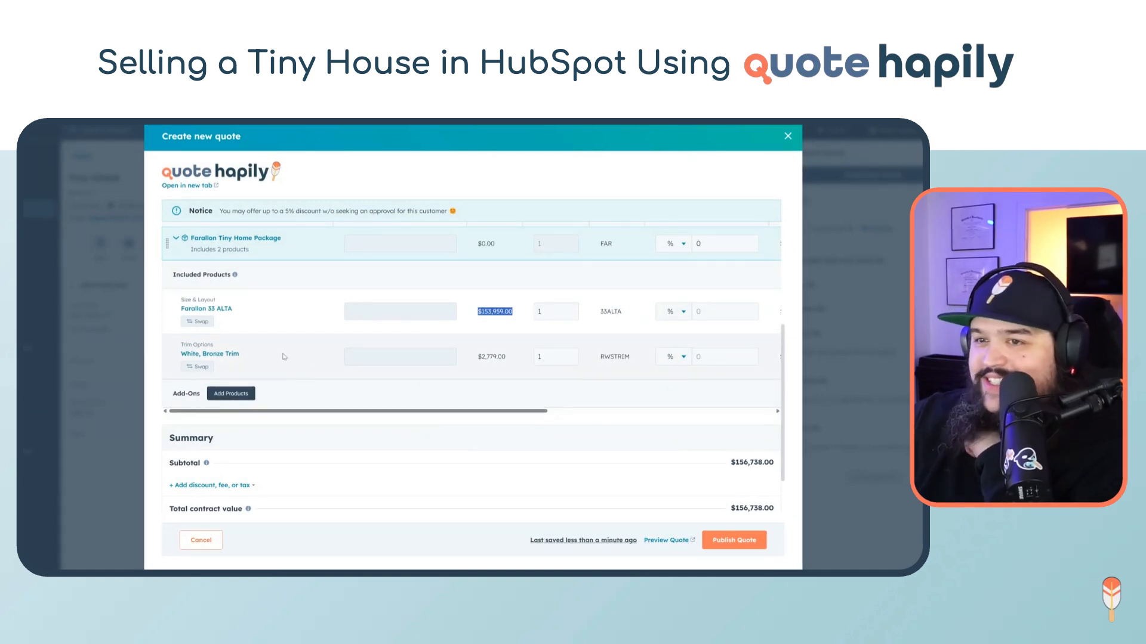
# Add the Oven, Dishwasher and Microwave kitchen accessories to the package as add-ons, and check the quote's summary
pyautogui.click(231, 393)
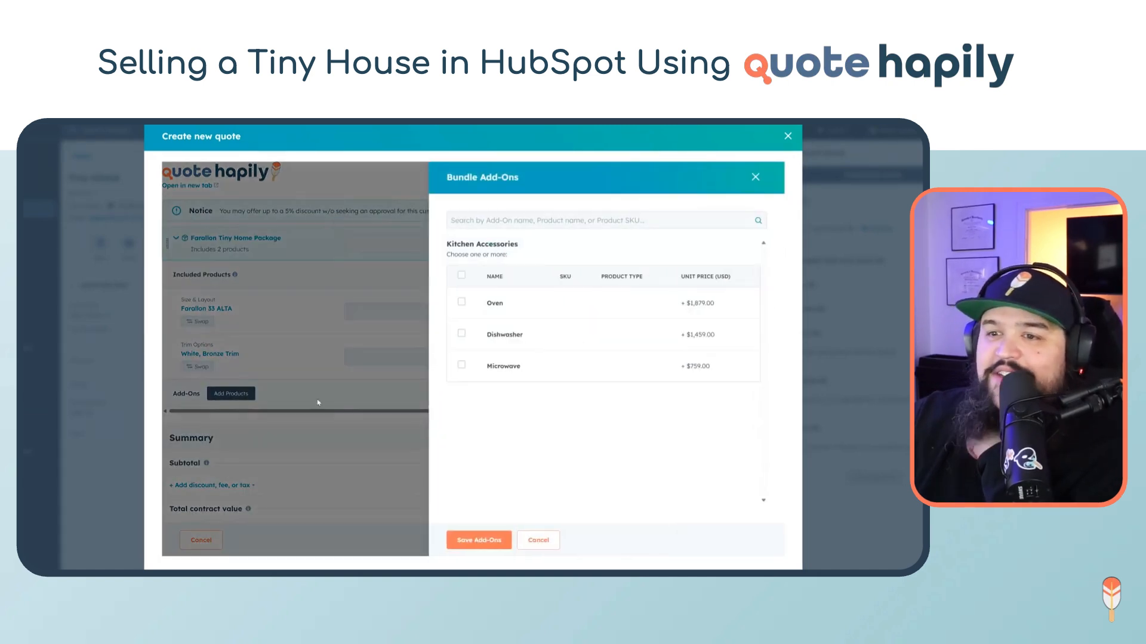
pyautogui.tripleClick(517, 247)
pyautogui.click(544, 246)
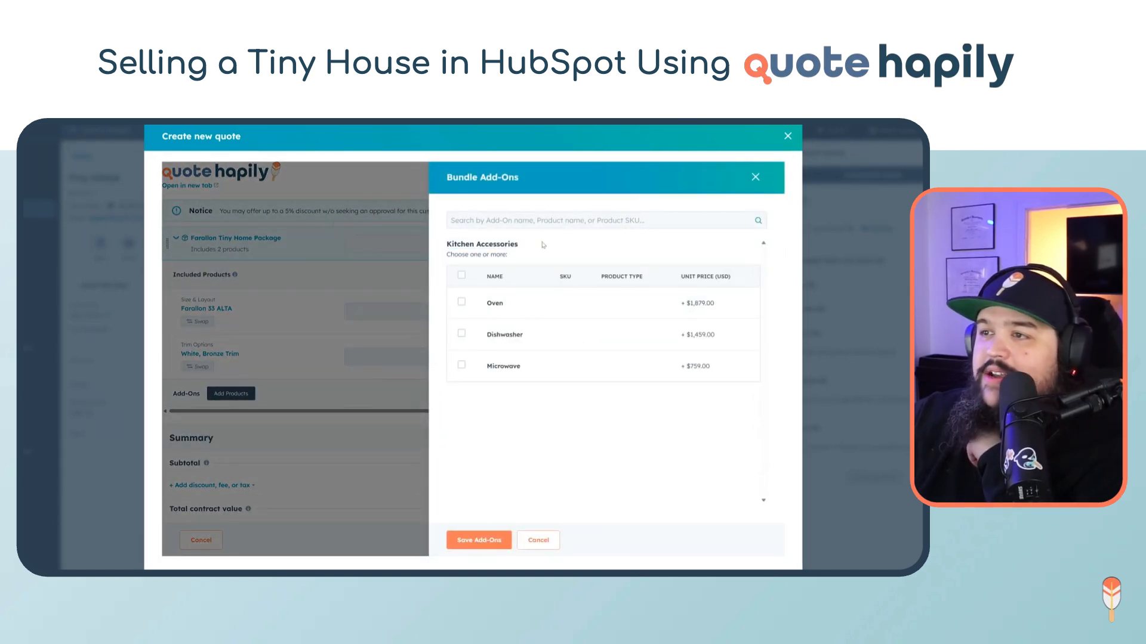
pyautogui.click(461, 335)
pyautogui.click(461, 365)
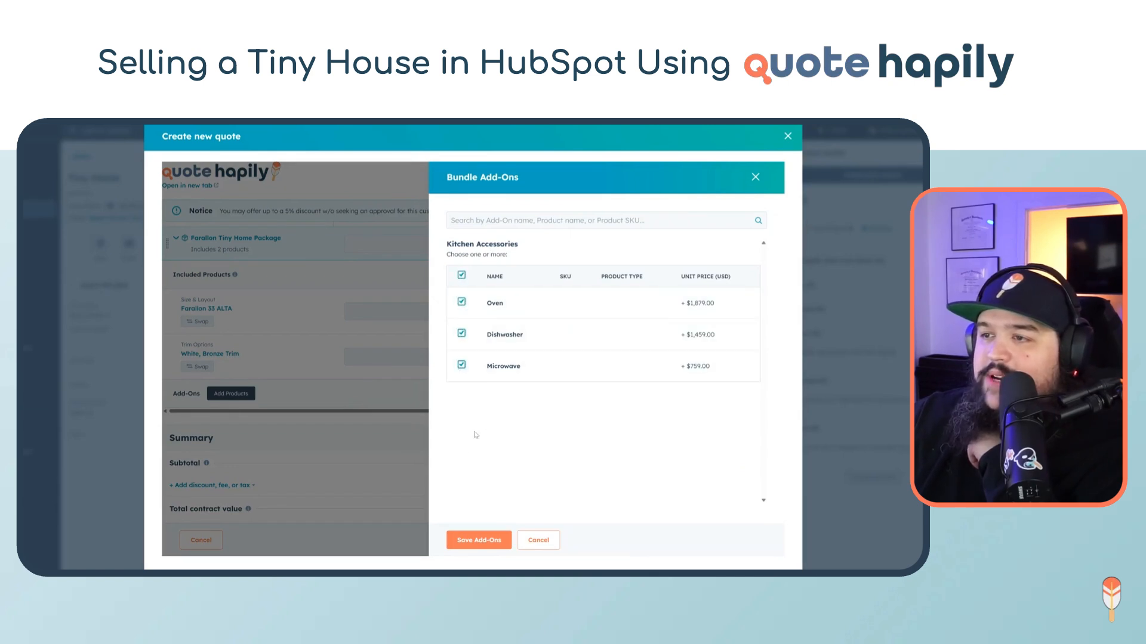
pyautogui.click(479, 540)
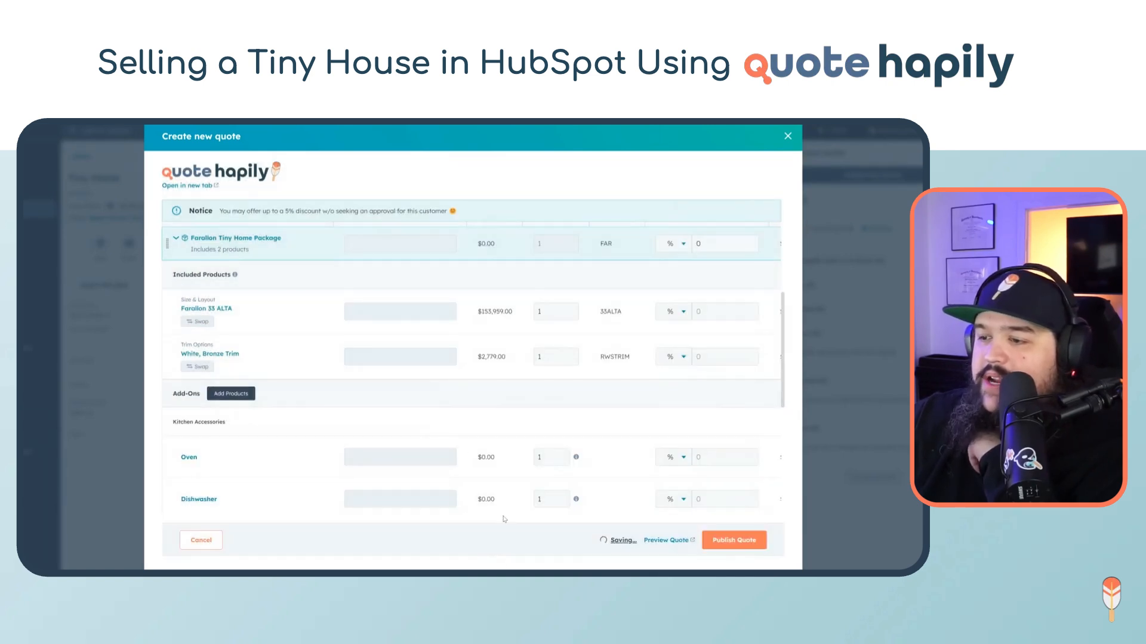
pyautogui.scroll(-1, 410, 391)
pyautogui.scroll(-3, 410, 391)
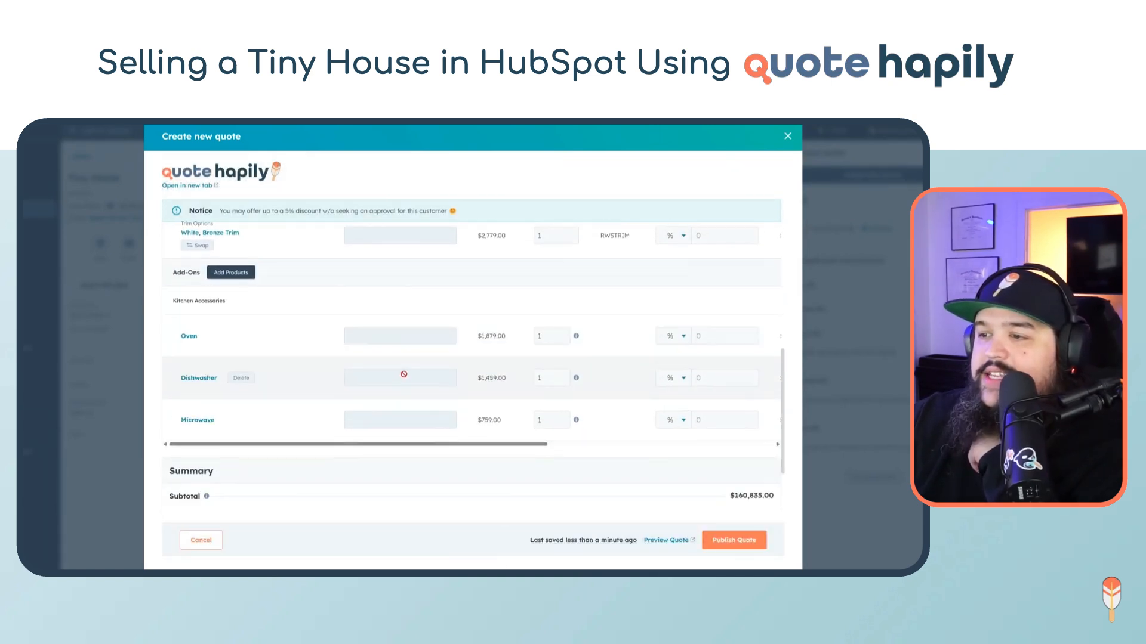
pyautogui.scroll(-1, 488, 355)
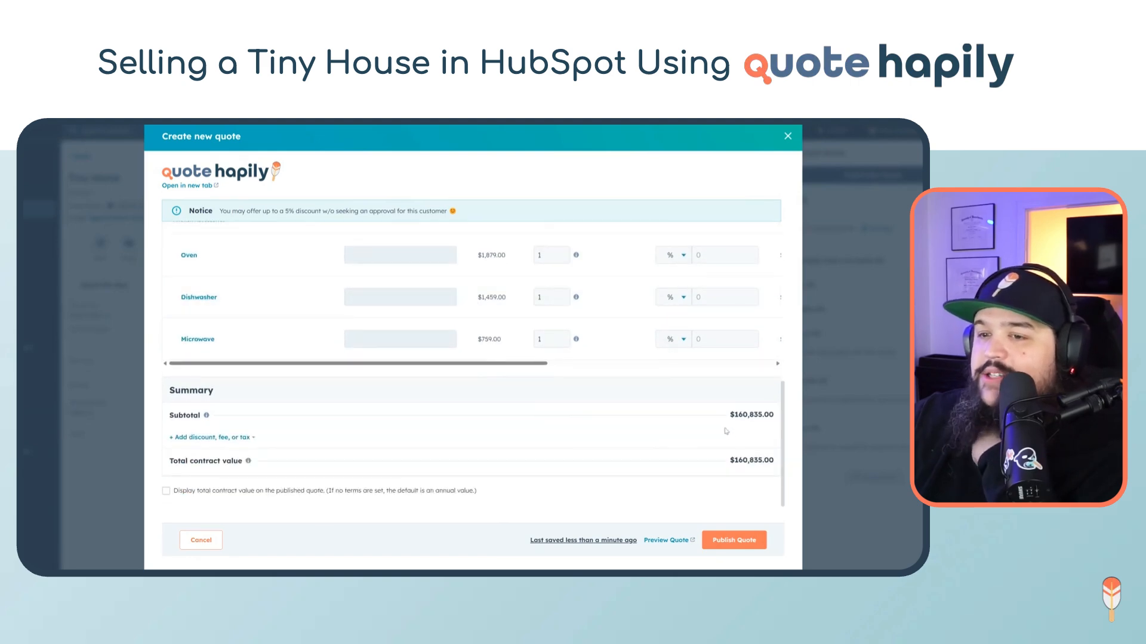
pyautogui.moveTo(725, 415); pyautogui.dragTo(774, 412)
pyautogui.click(707, 444)
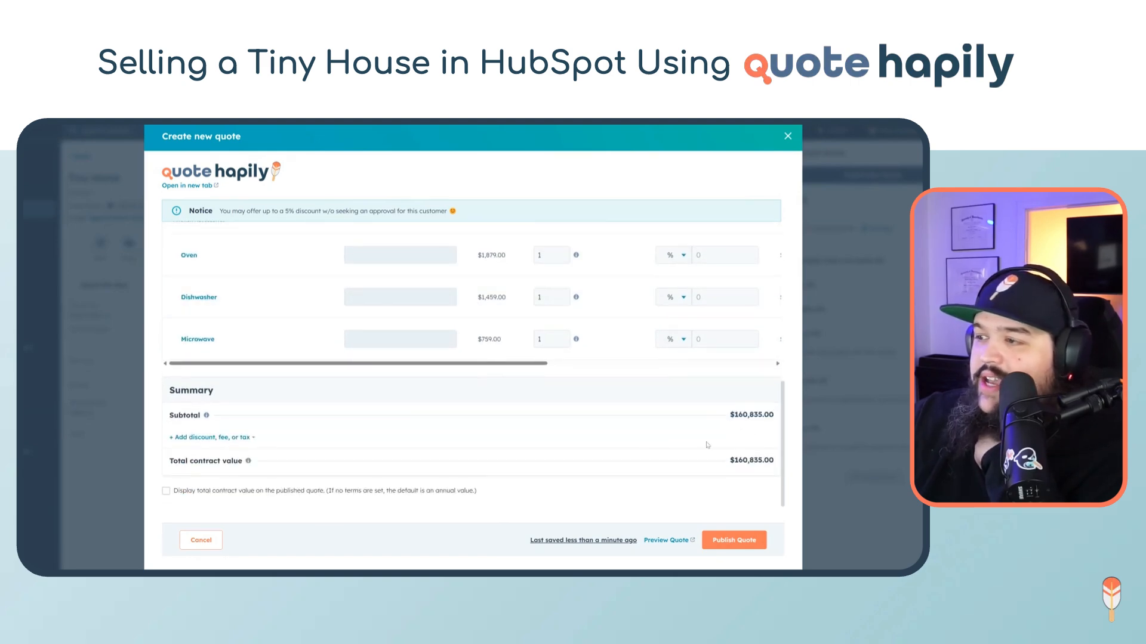